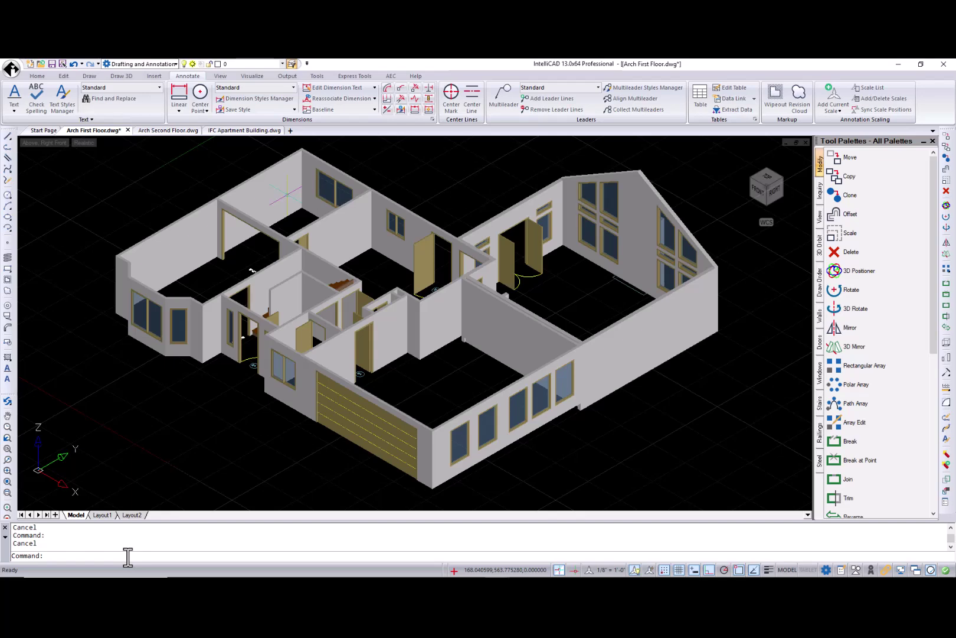
View the Arch Second Floor drawing, return to Arch First Floor and show its plan from the top with free space beside it
left_click(166, 130)
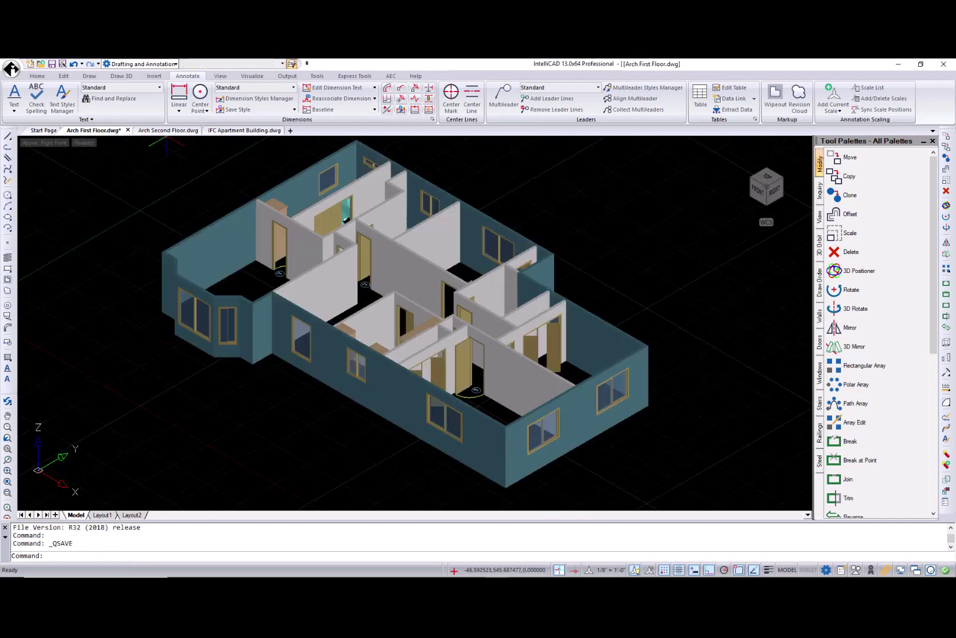
left_click(111, 129)
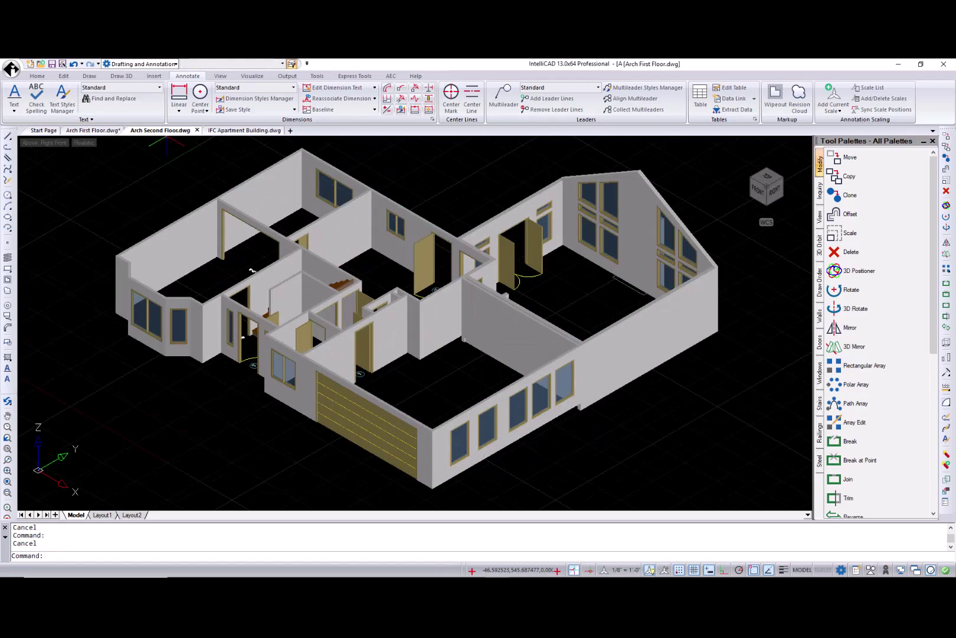
left_click(763, 177)
left_click(762, 180)
middle_click_drag(619, 341, 460, 344)
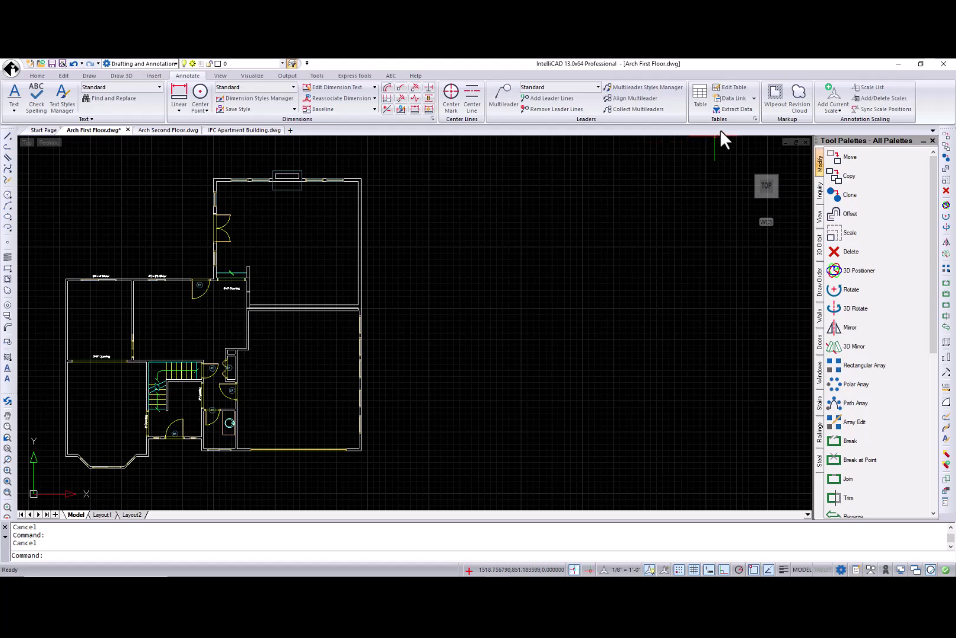
Start a data extraction, saving the current drawing first, and create a new report template named "Window schedule"
left_click(735, 109)
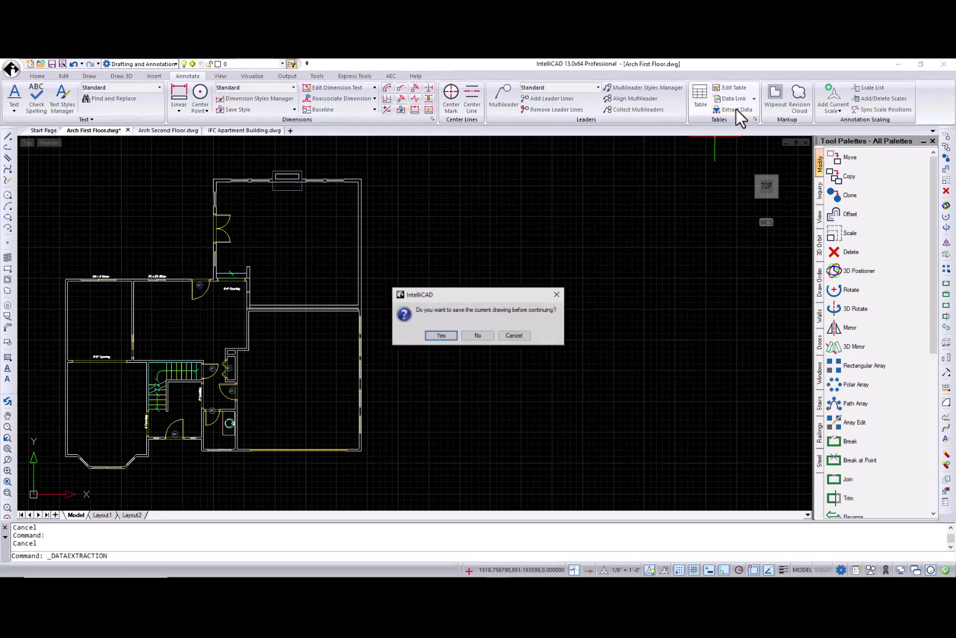
left_click(440, 335)
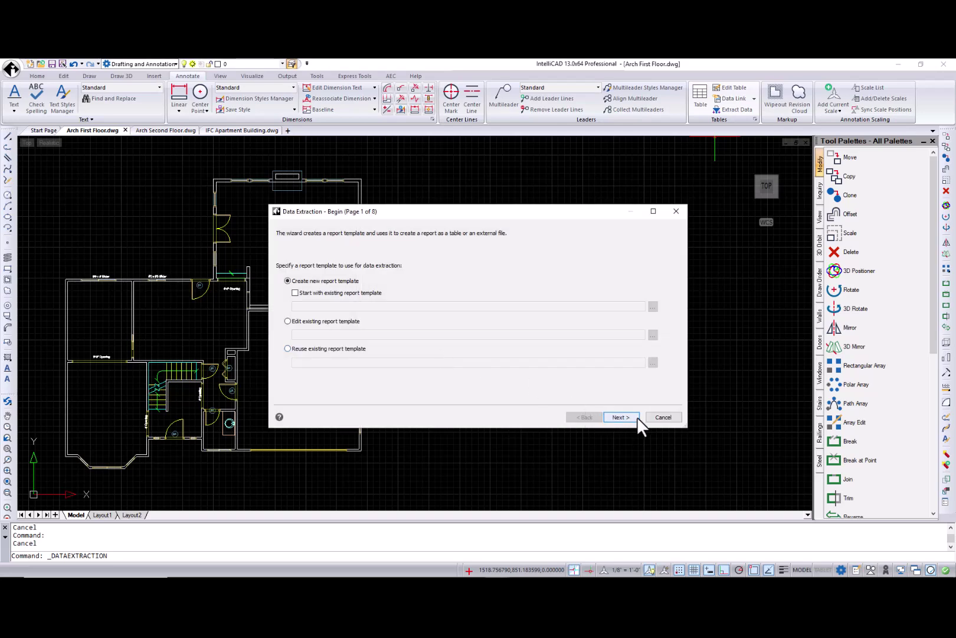
left_click(621, 417)
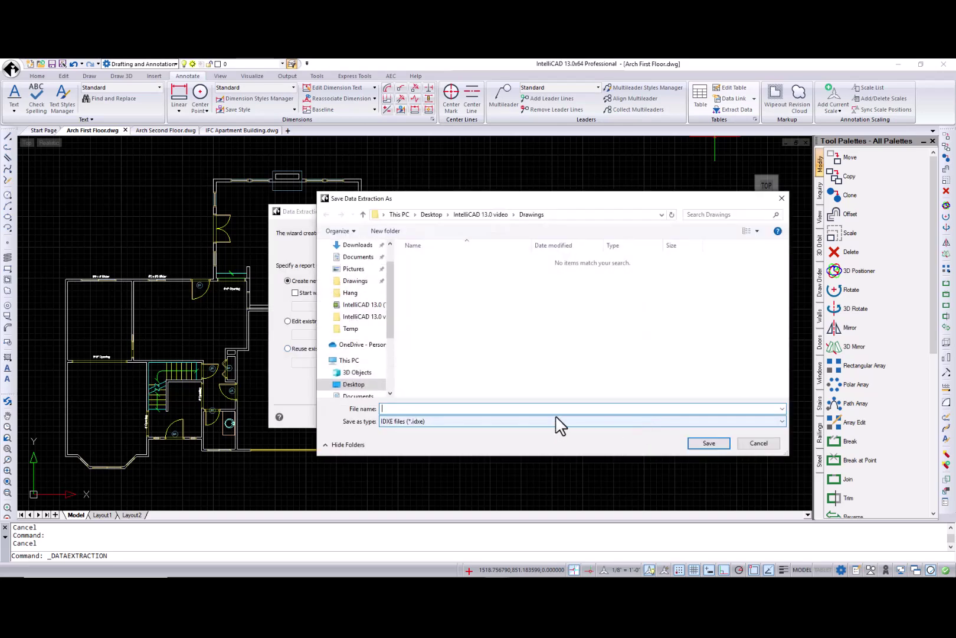
type("Window schedule")
key("Return")
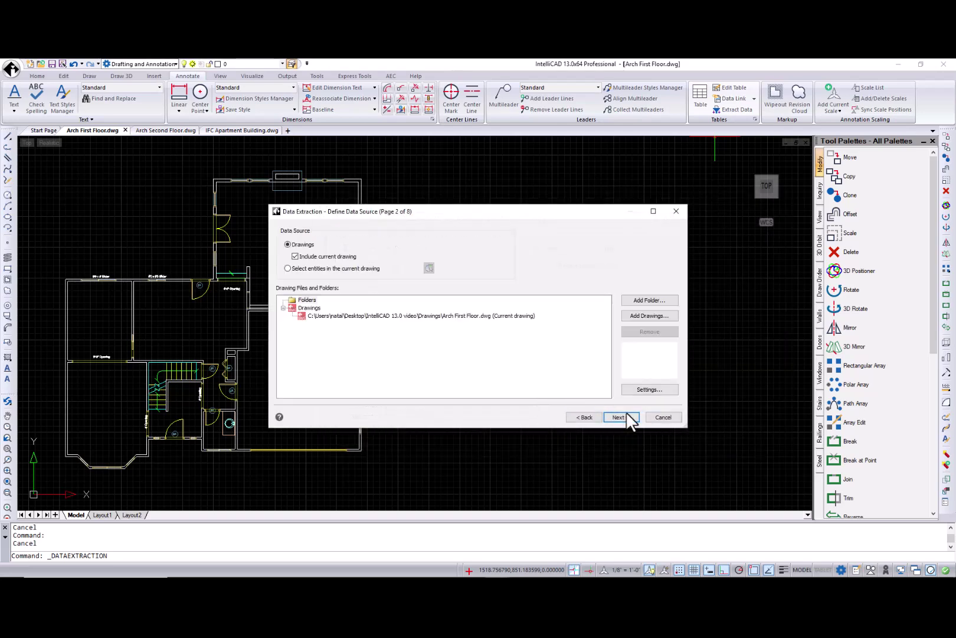
Use the current drawing as data source and limit the extraction to AecDbWindow entities
left_click(628, 418)
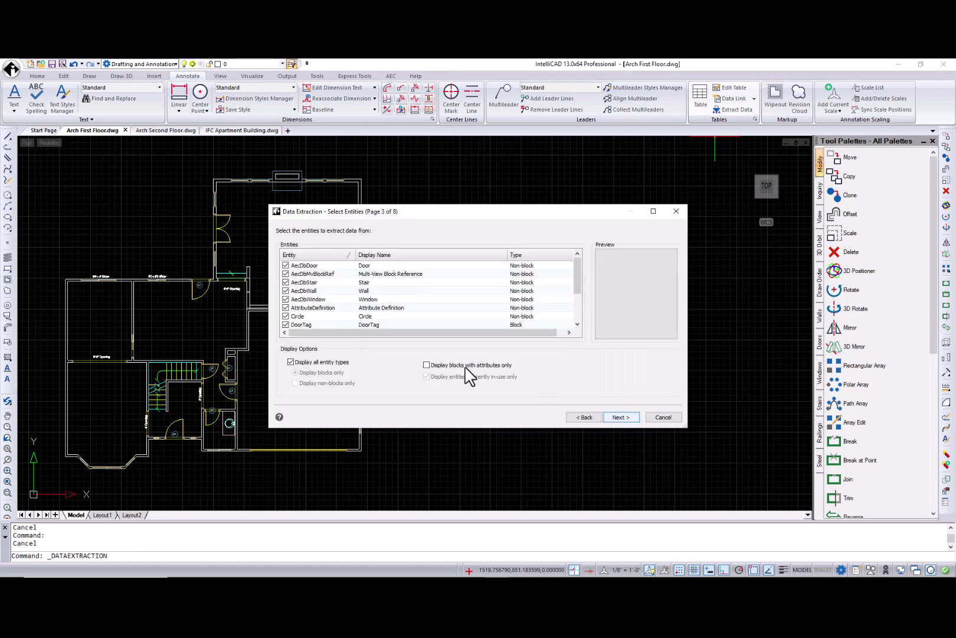
right_click(324, 285)
left_click(340, 305)
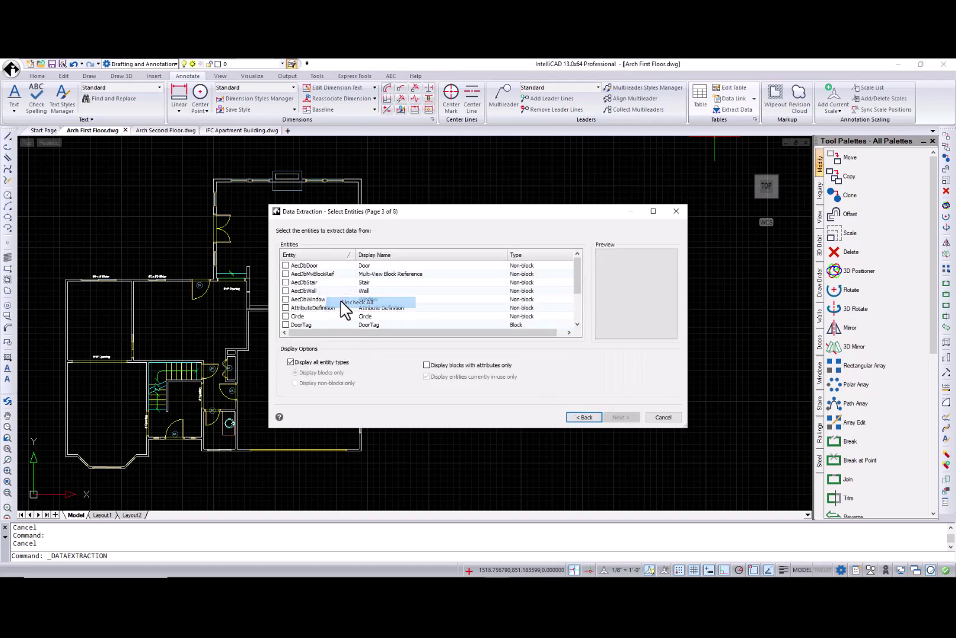
left_click(285, 299)
left_click(617, 414)
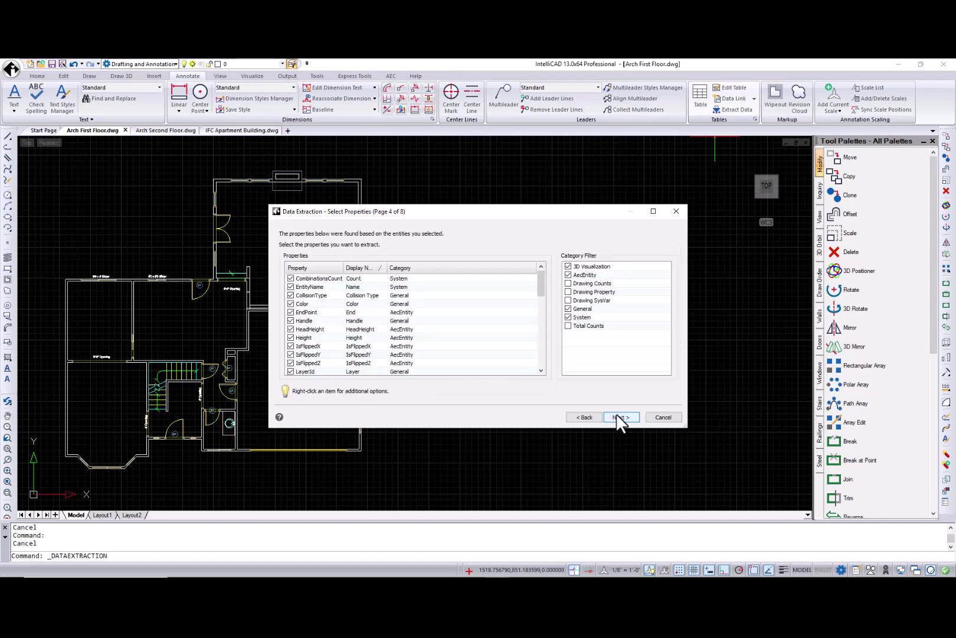
Clear all extracted properties and include only HeadHeight, Height and Width for the windows
right_click(424, 330)
left_click(456, 347)
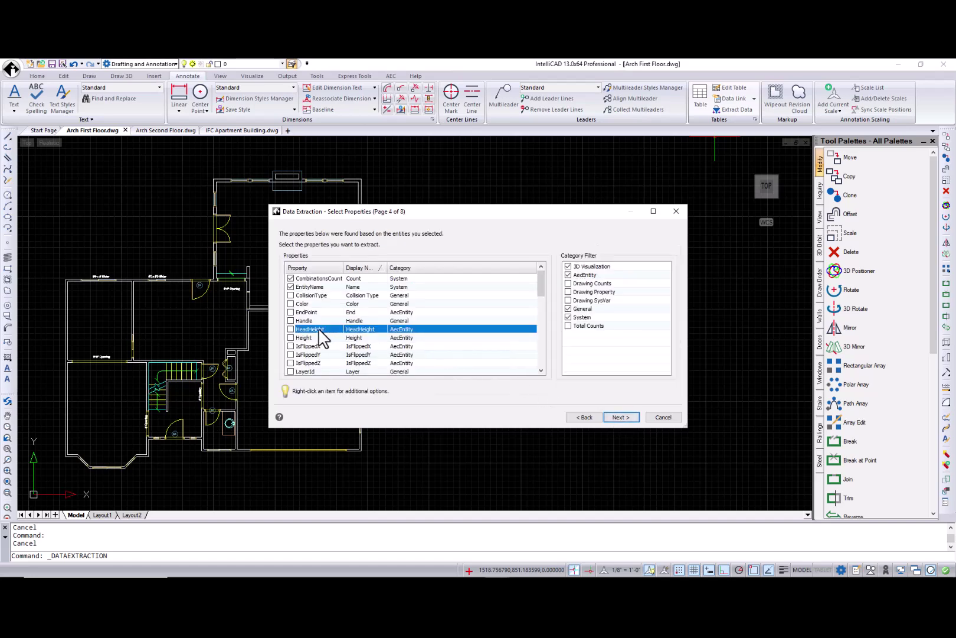
left_click(291, 328)
left_click(290, 337)
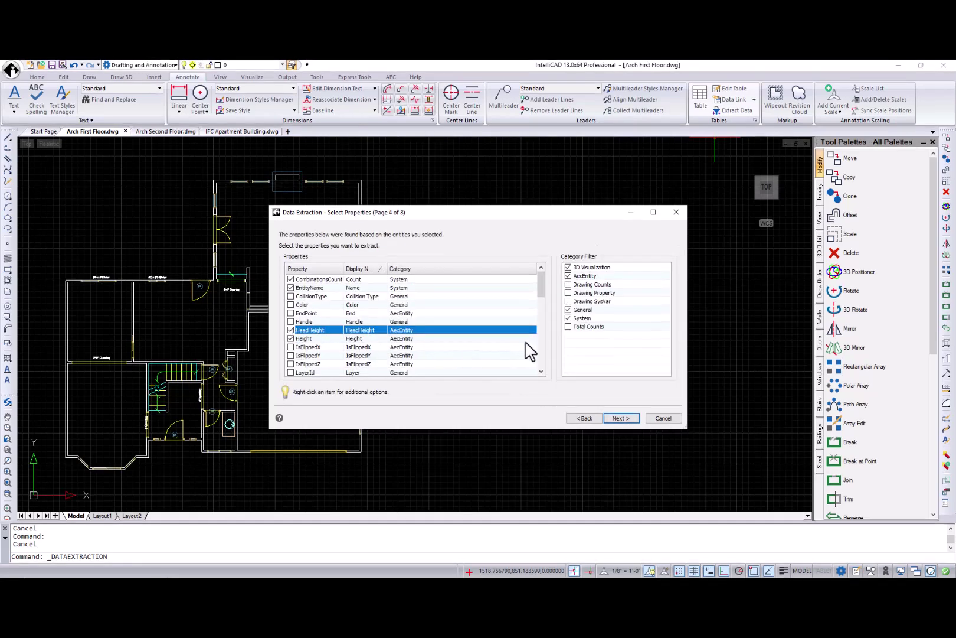
left_click_drag(541, 305, 541, 363)
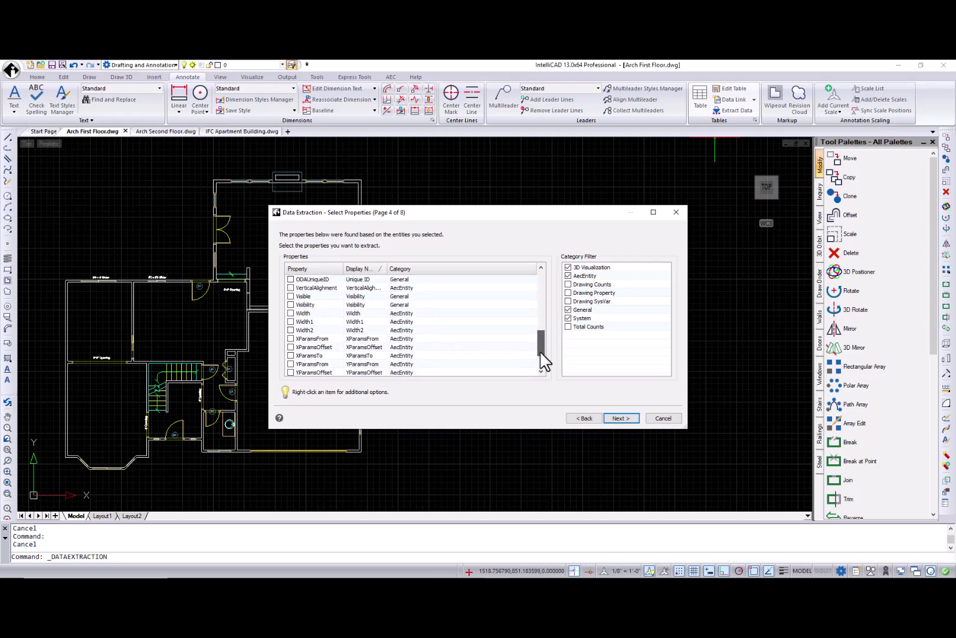
left_click(290, 313)
left_click(620, 418)
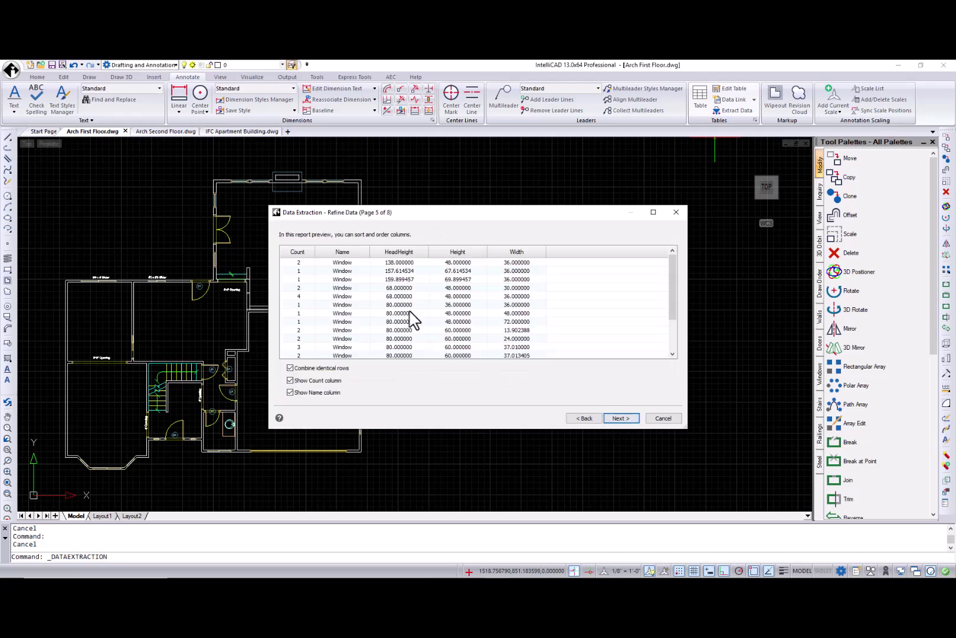
Sort the window report in ascending order by Count and output it as a table in the drawing
right_click(402, 255)
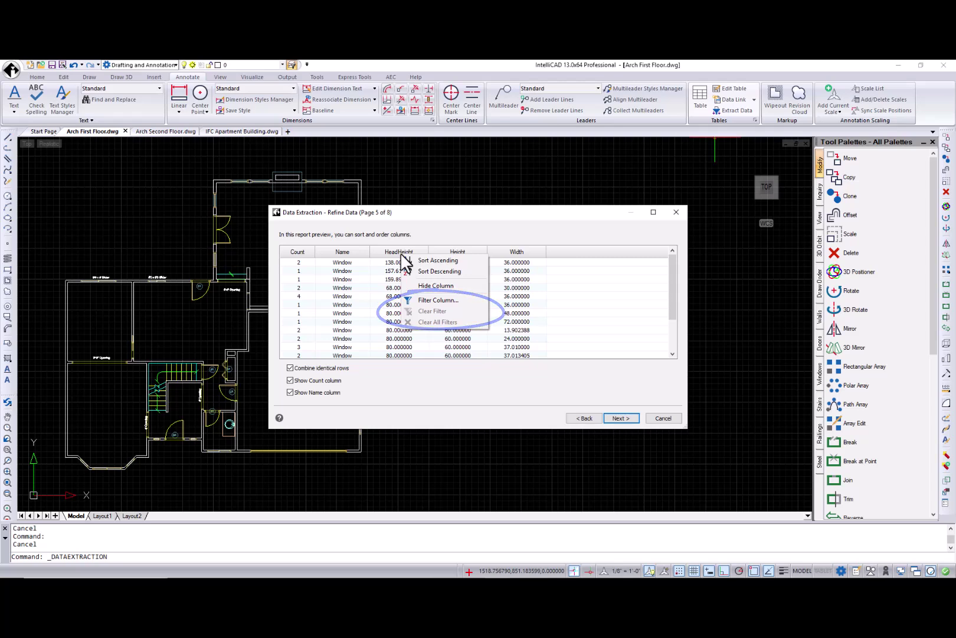
left_click(294, 252)
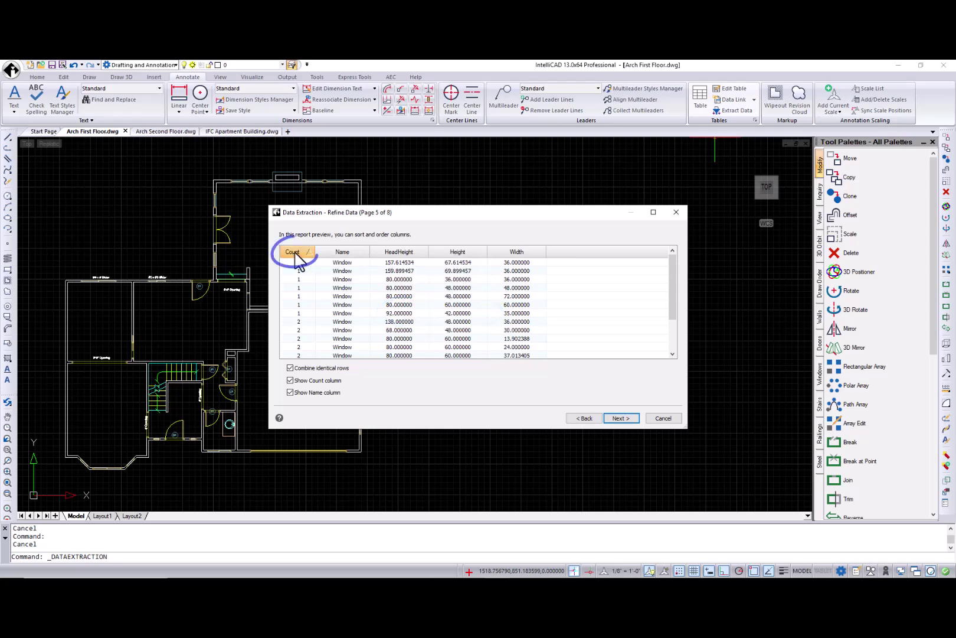
left_click(636, 420)
left_click(638, 421)
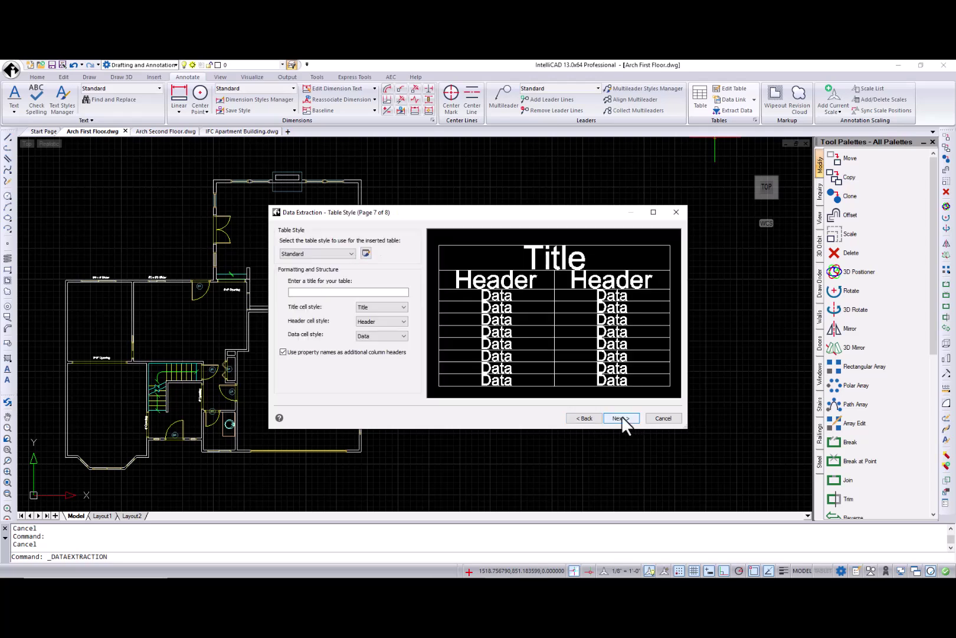
Title the table "Window Schedule" and insert it in the empty area beside the floor plan's upper part
key("Return")
left_click(621, 418)
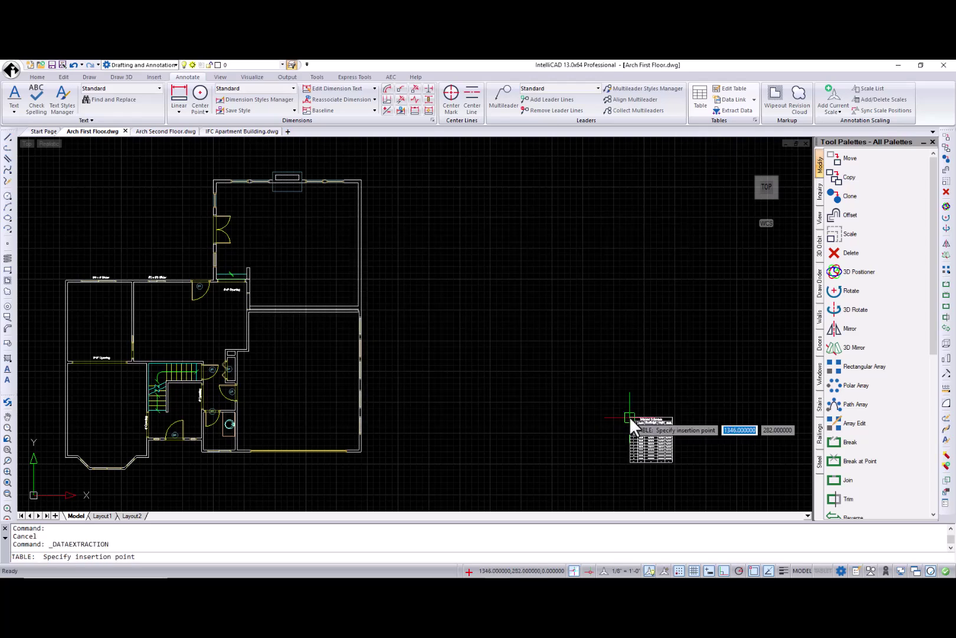
left_click(422, 231)
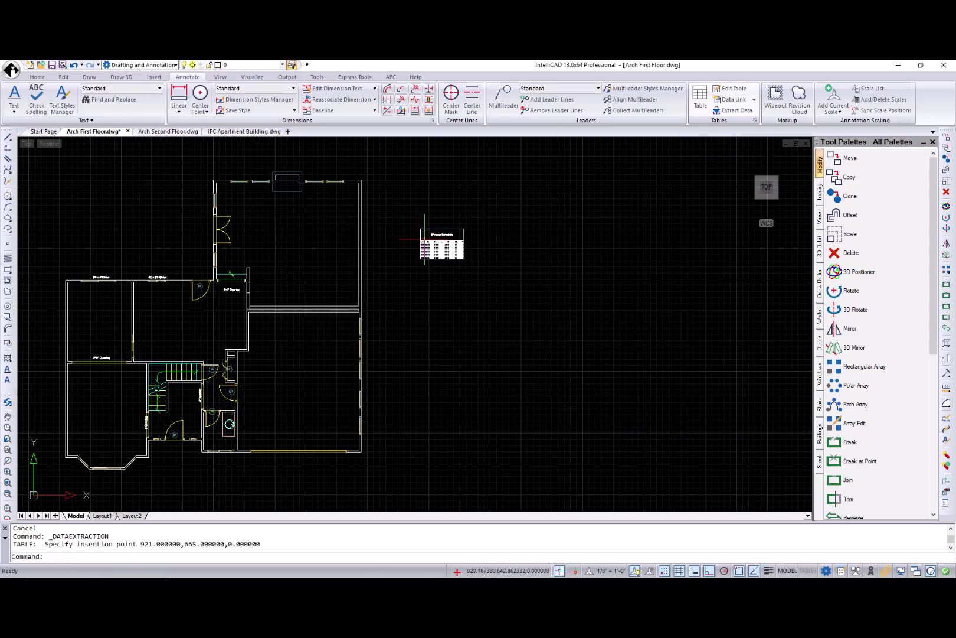
scroll(422, 237, "up", 5)
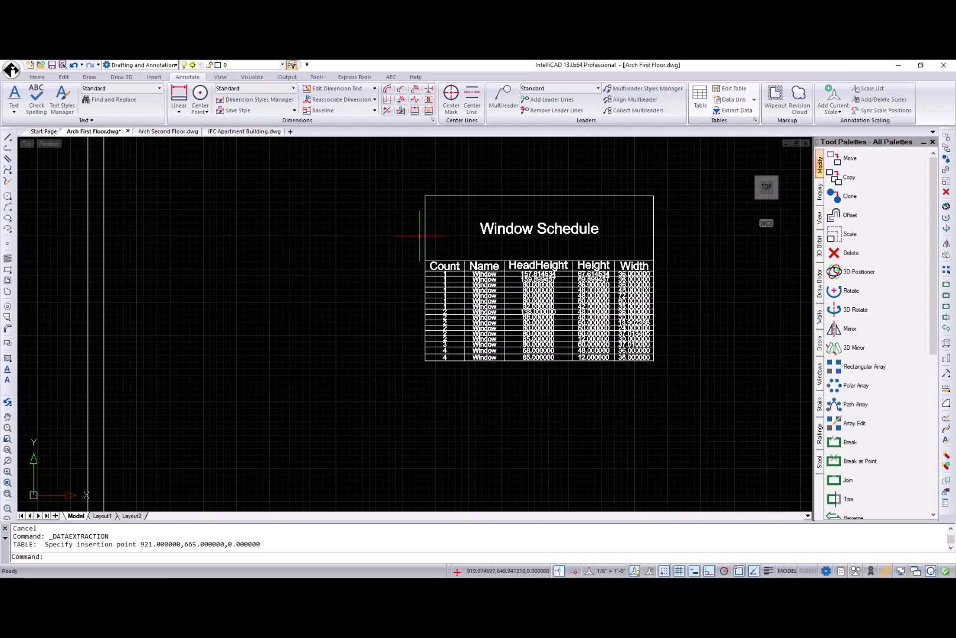
scroll(420, 235, "down", 5)
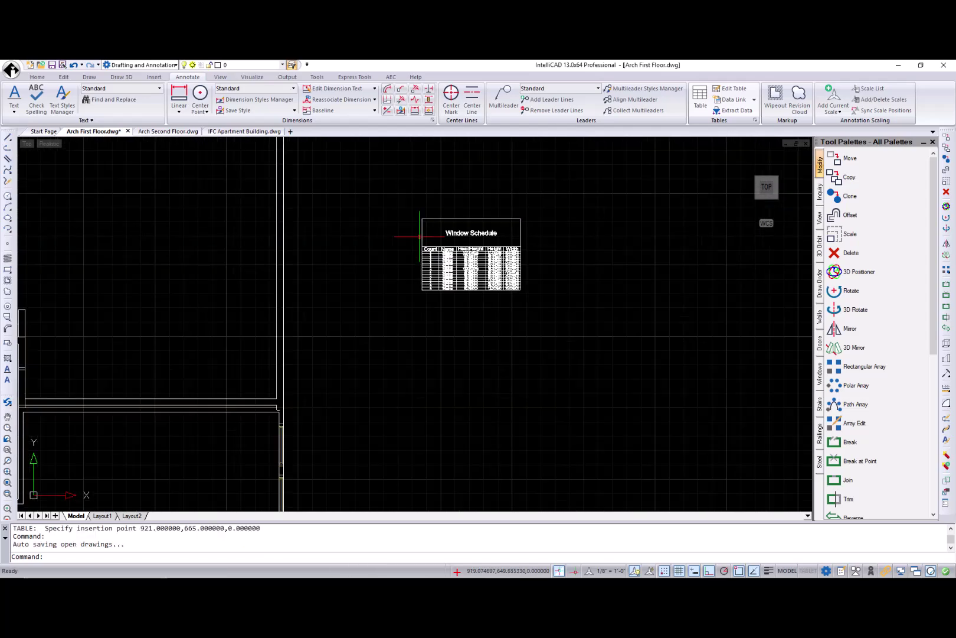
scroll(420, 235, "down", 1)
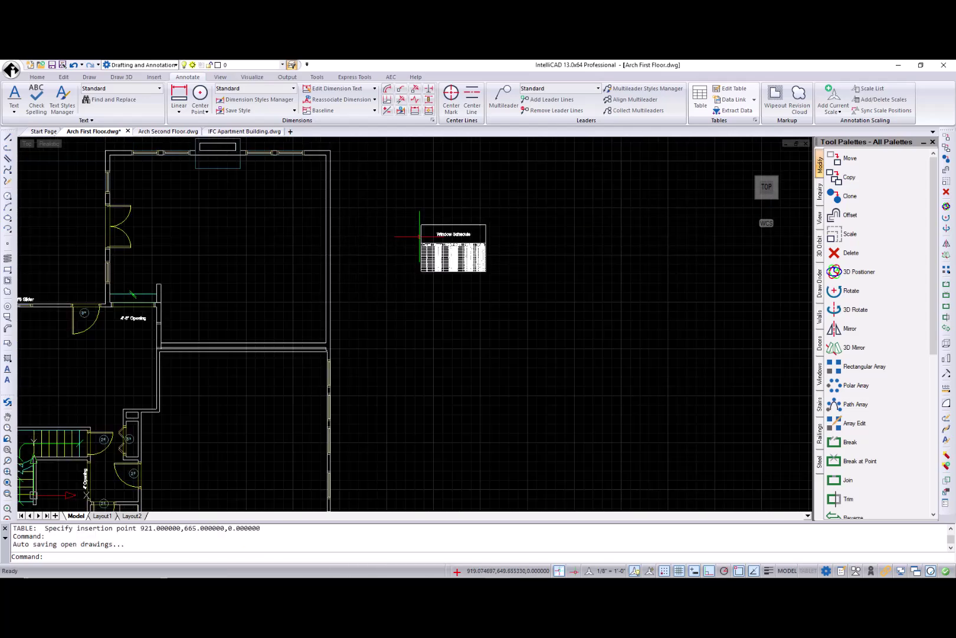
Save the drawing and start another data extraction that reuses the existing Window schedule report template
left_click(728, 111)
left_click(452, 335)
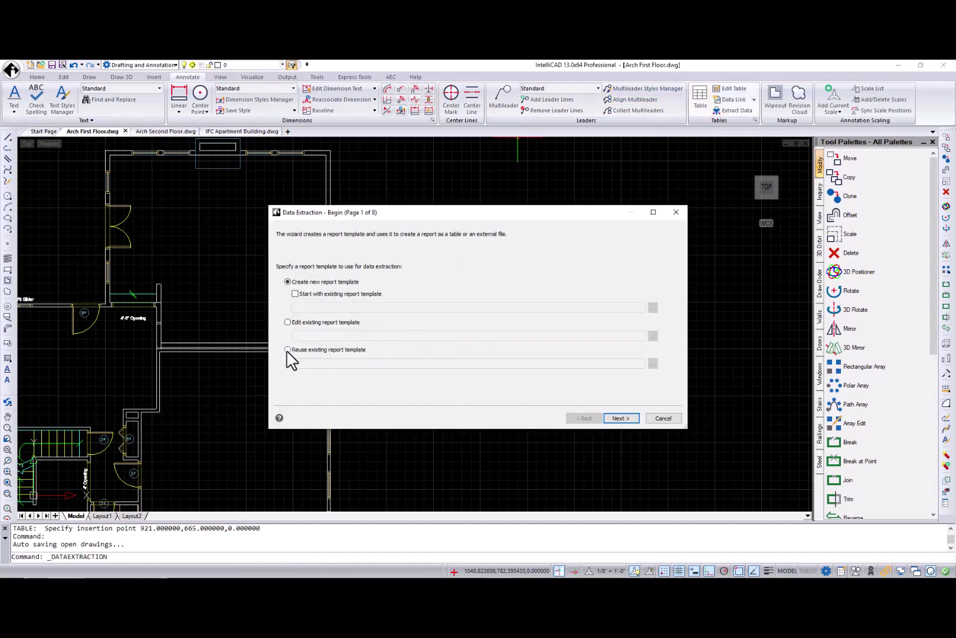
left_click(288, 350)
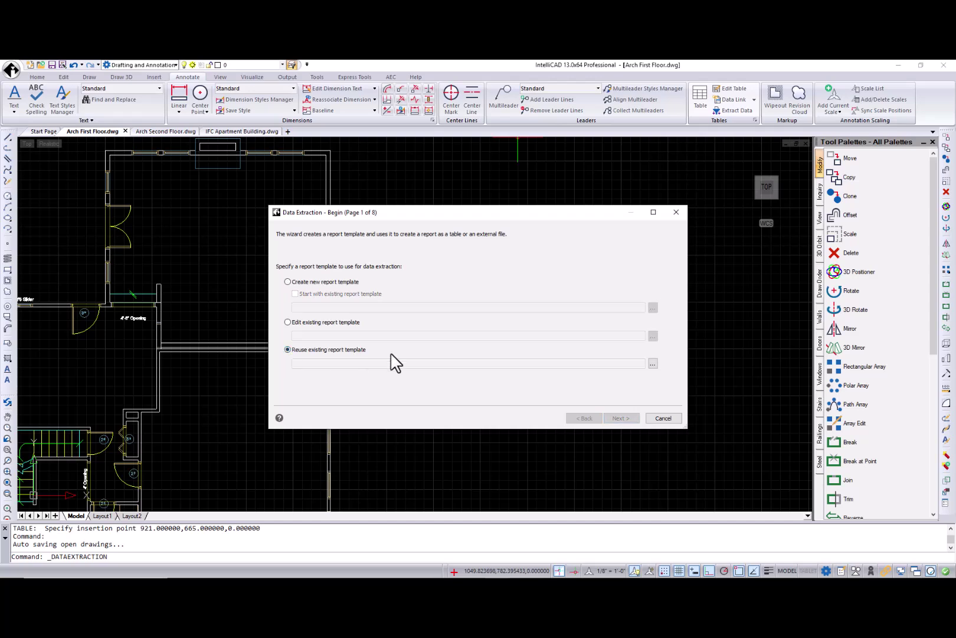
left_click(653, 363)
left_click(448, 261)
left_click(709, 443)
left_click(635, 420)
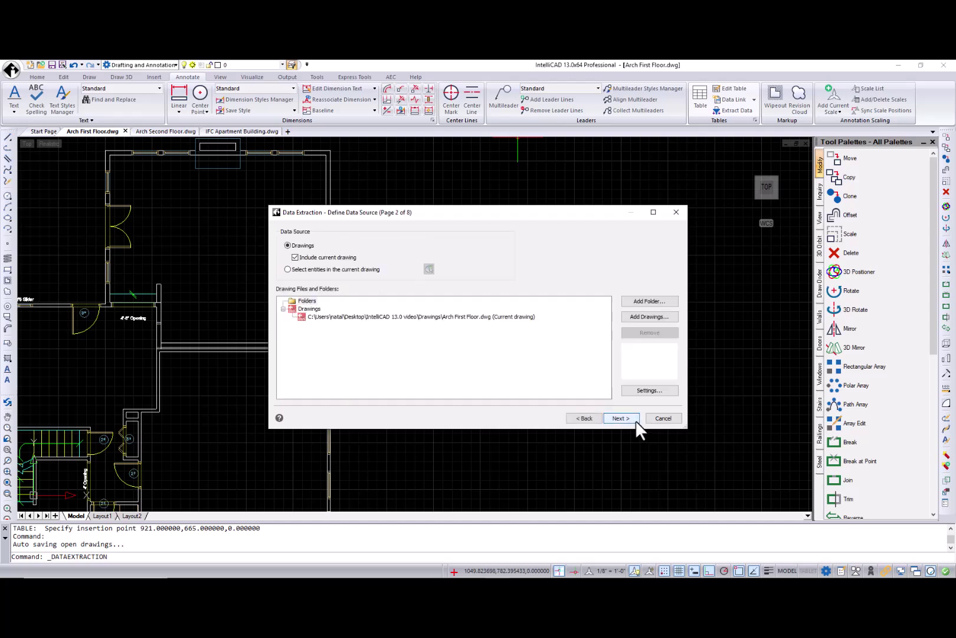
Add the second-floor drawing to the current drawing as a data source for the window report
left_click(647, 317)
left_click(472, 293)
left_click(702, 443)
left_click(621, 418)
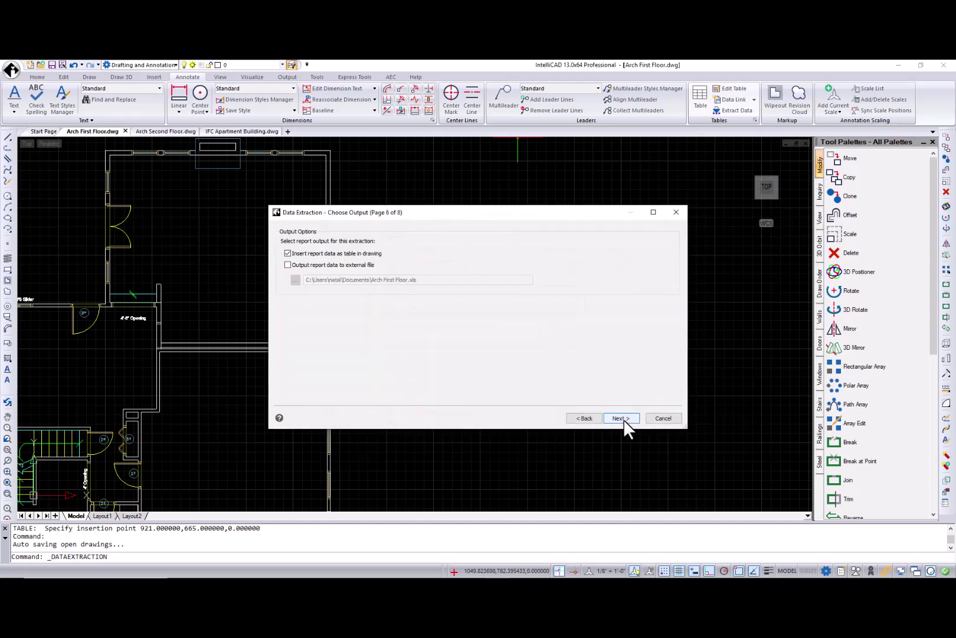
Output the two-drawing window report as a table and insert it beside the first Window Schedule
left_click(621, 418)
left_click(621, 418)
left_click(621, 418)
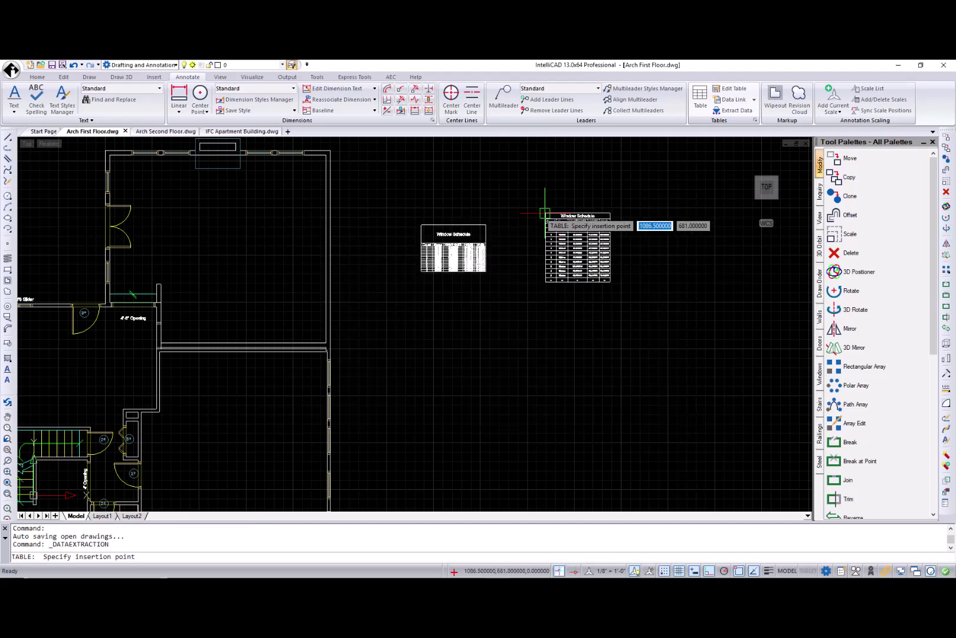
left_click(508, 224)
scroll(527, 261, "up", 5)
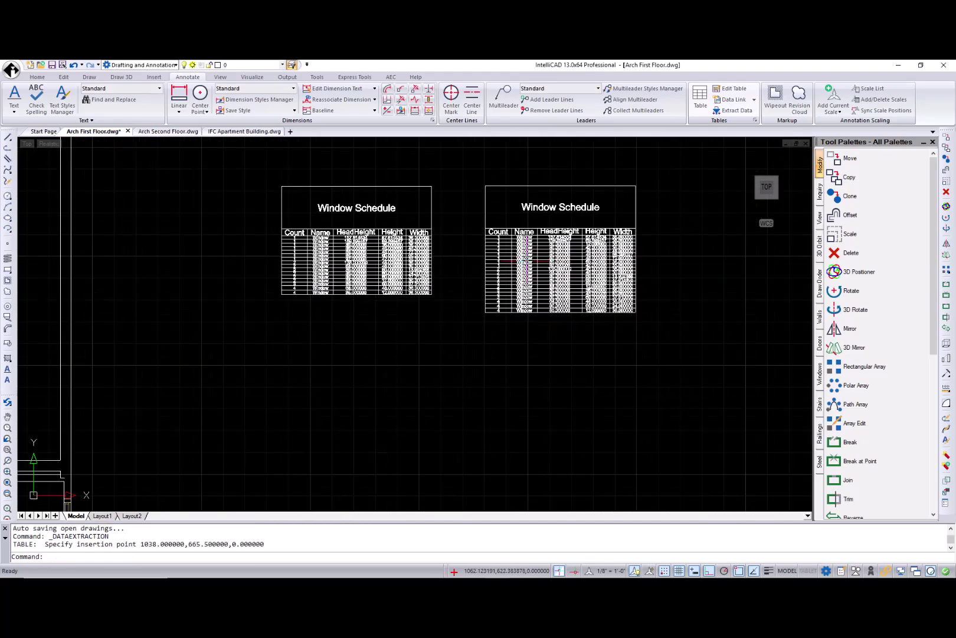
scroll(527, 260, "down", 3)
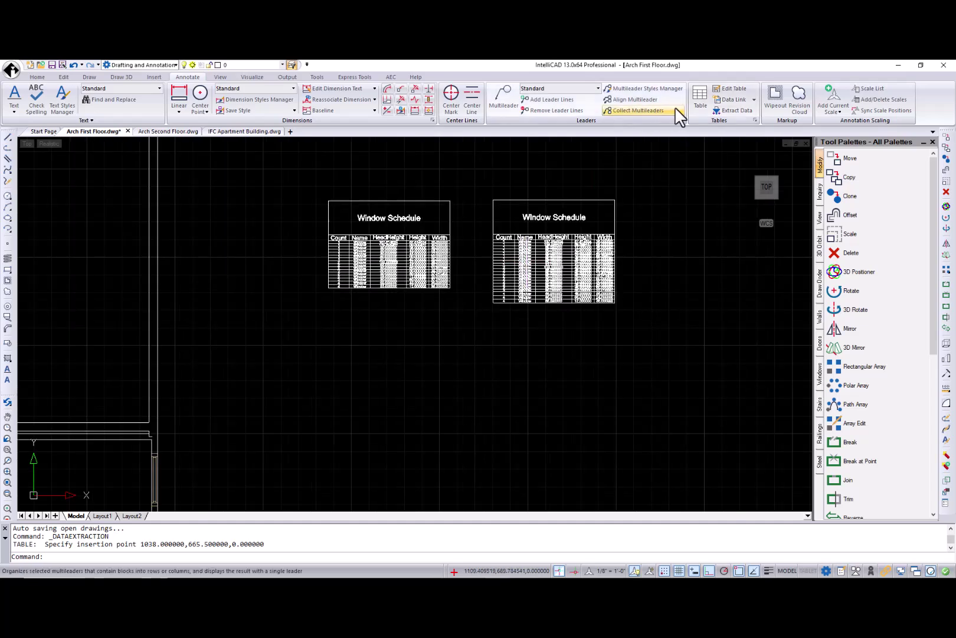
Save the drawing and start a further data extraction with a new report template
left_click(724, 113)
left_click(436, 336)
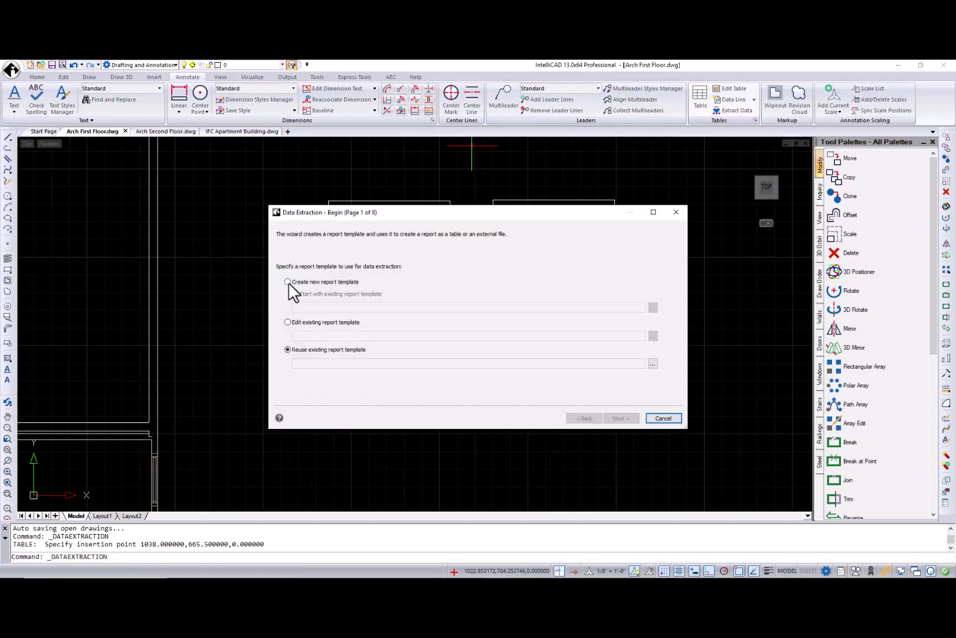
left_click(620, 418)
key("Return")
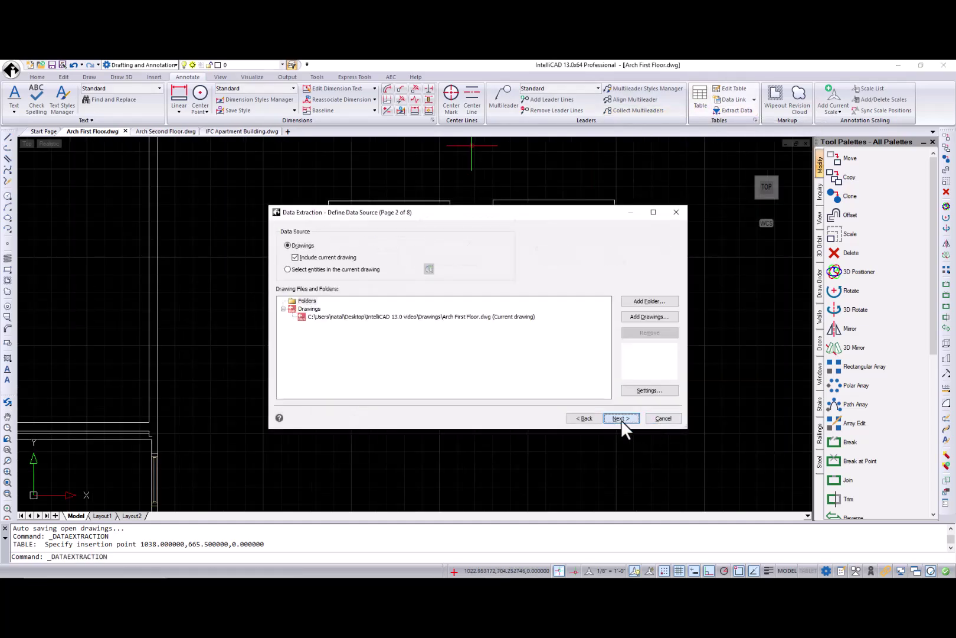
Use the current drawing as data source and limit the extraction to Door entities
left_click(621, 418)
right_click(370, 311)
left_click(389, 331)
left_click(286, 275)
left_click(621, 418)
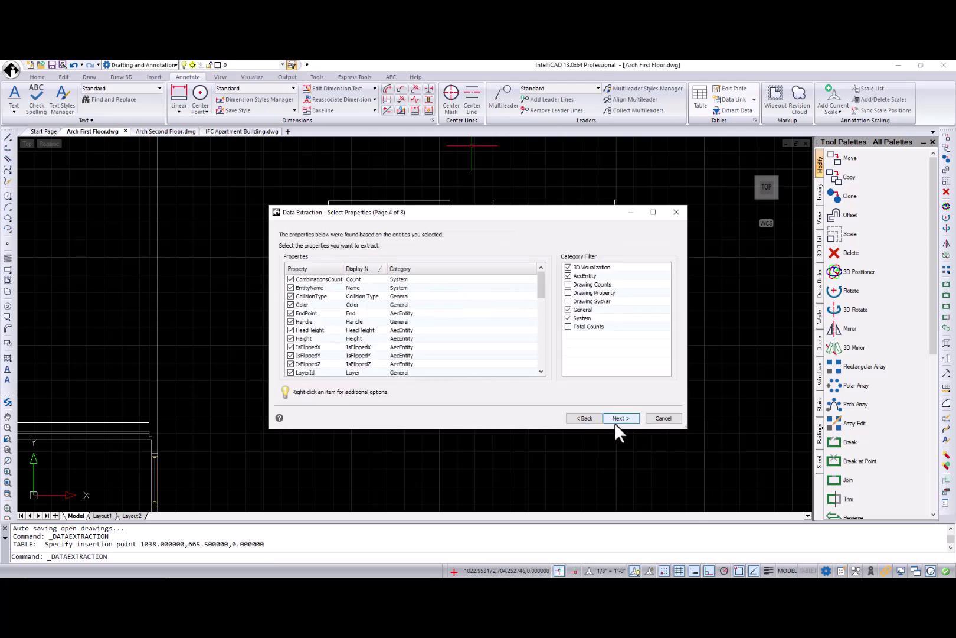
Clear all extracted properties and include only HeadHeight, Height, Leaf and Width for the doors
right_click(437, 348)
left_click(455, 366)
left_click(290, 339)
left_click_drag(541, 292, 543, 381)
left_click(620, 418)
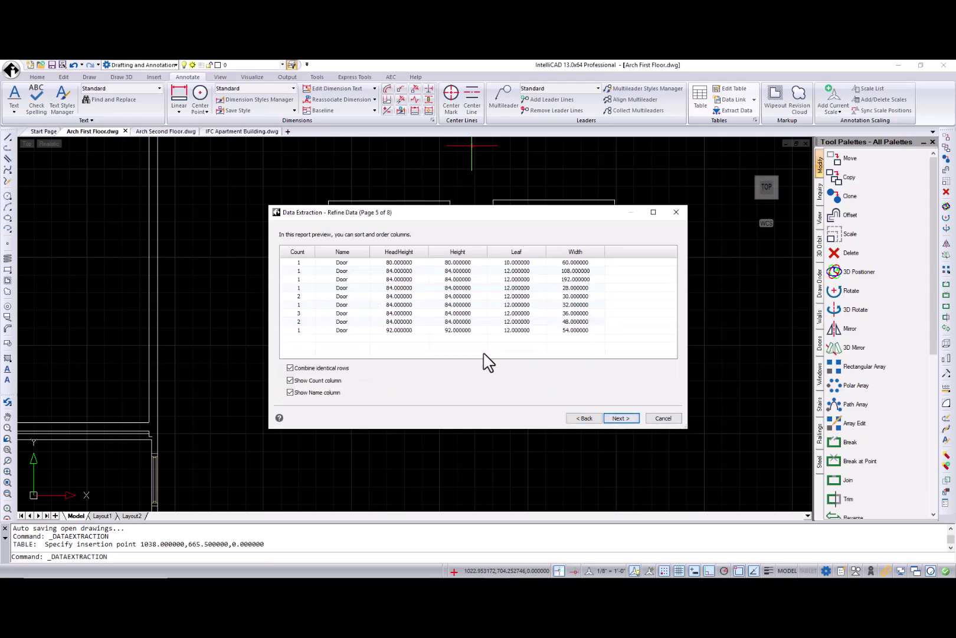
Output the door report as a table titled "Door Schedule" and insert it below the first Window Schedule
left_click(617, 419)
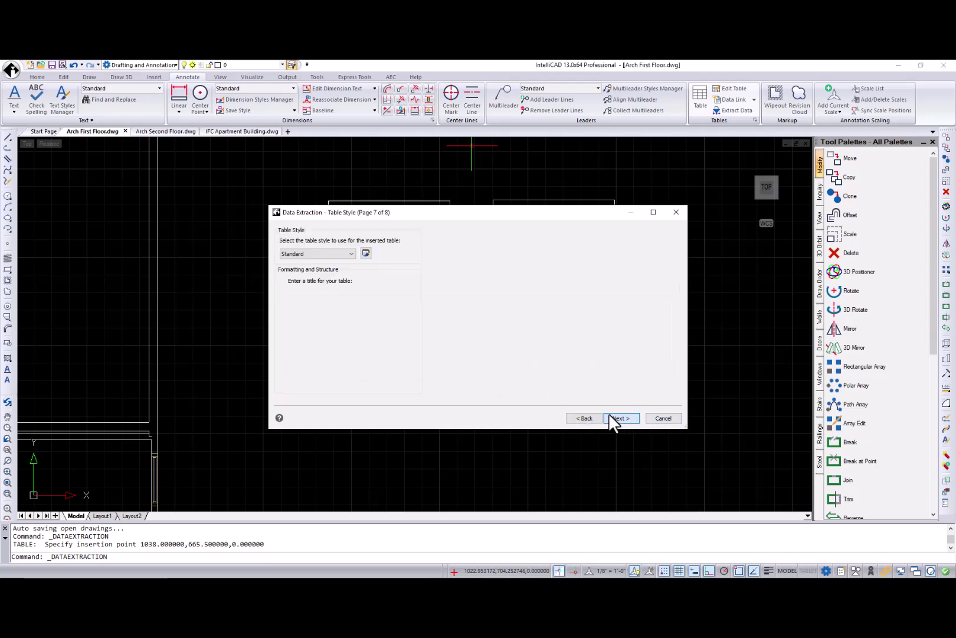
left_click(290, 258)
left_click(617, 419)
left_click(398, 291)
type("Door Schedule")
left_click(621, 418)
left_click(627, 418)
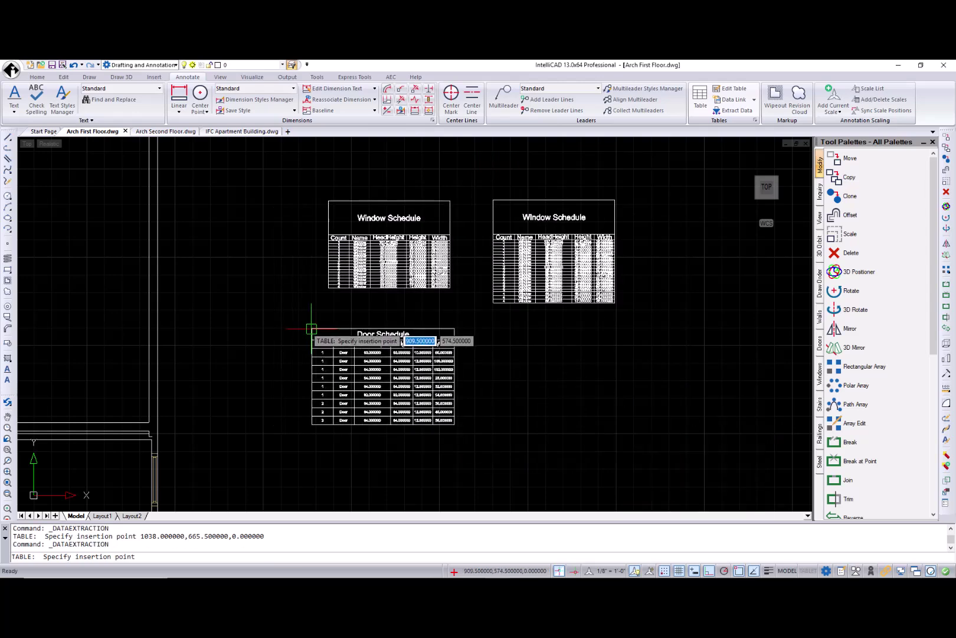
left_click(306, 326)
Save the drawing and start another data extraction that reuses the existing report template Door Schedule.idxe
scroll(329, 357, "up", 1)
left_click(733, 110)
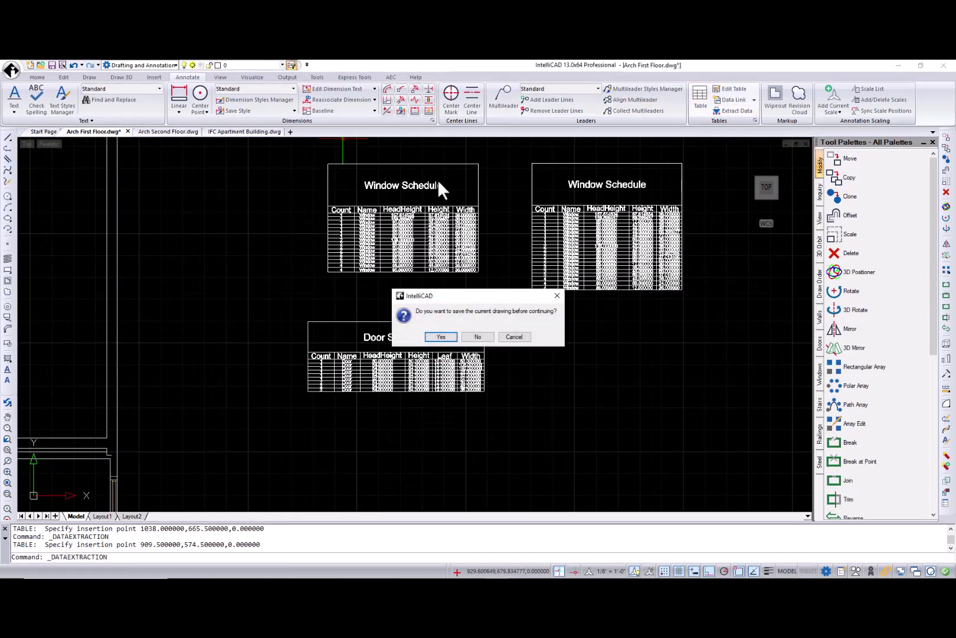
left_click(441, 338)
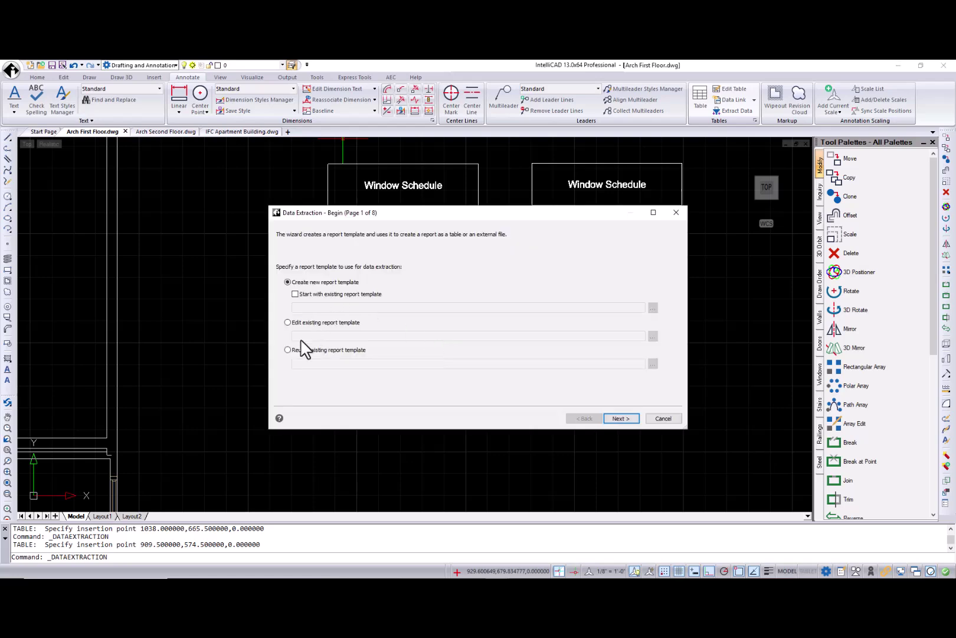
left_click(288, 350)
left_click(653, 364)
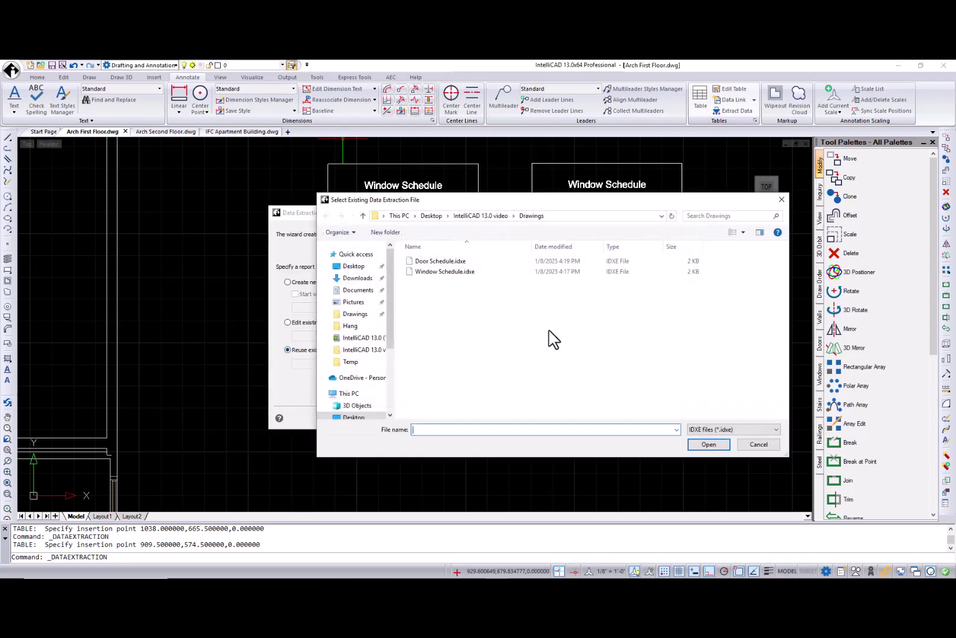
left_click(460, 263)
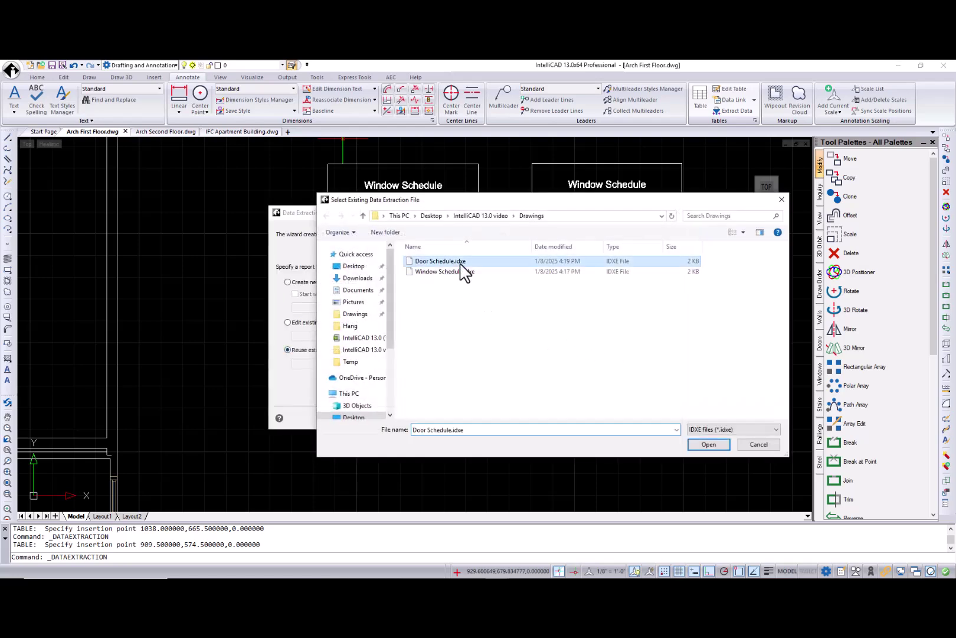
left_click(708, 444)
left_click(627, 418)
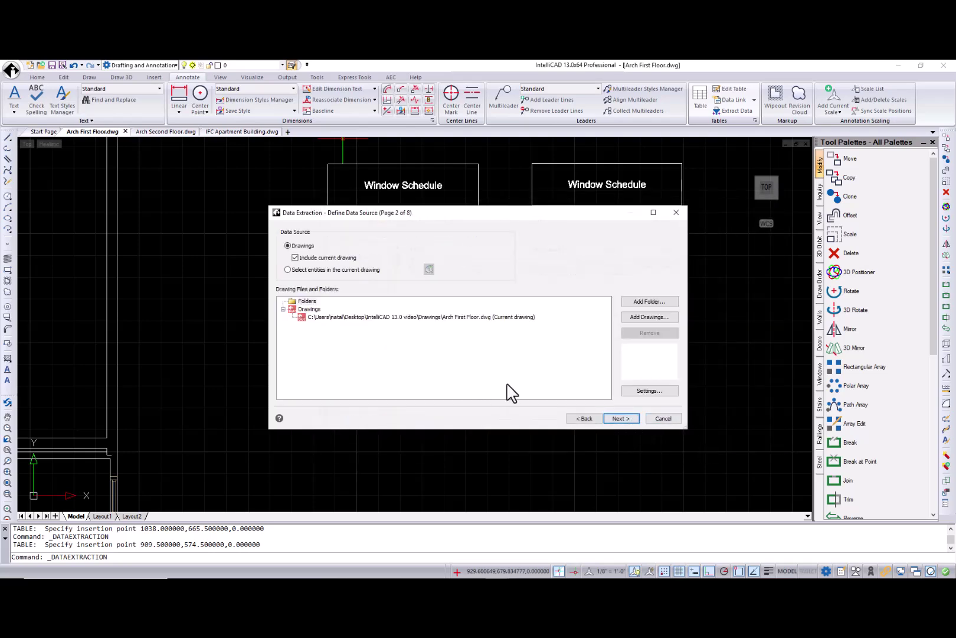
Add Arch Second Floor.dwg to the drawings used as data source
left_click(636, 319)
left_click(456, 292)
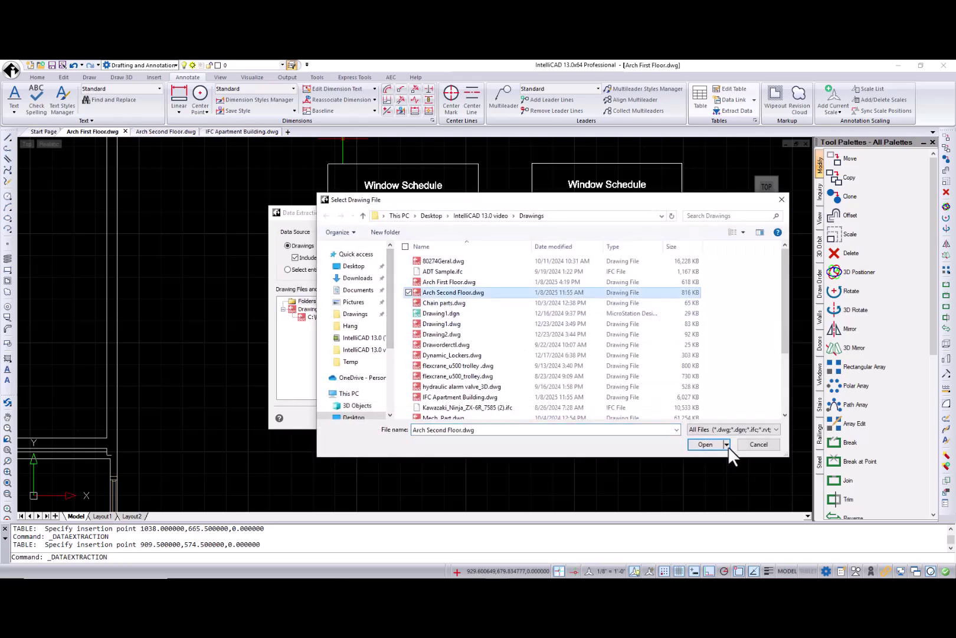
left_click(707, 444)
Keep the template's remaining settings and insert the two-drawing door table beside the first Door Schedule
left_click(620, 419)
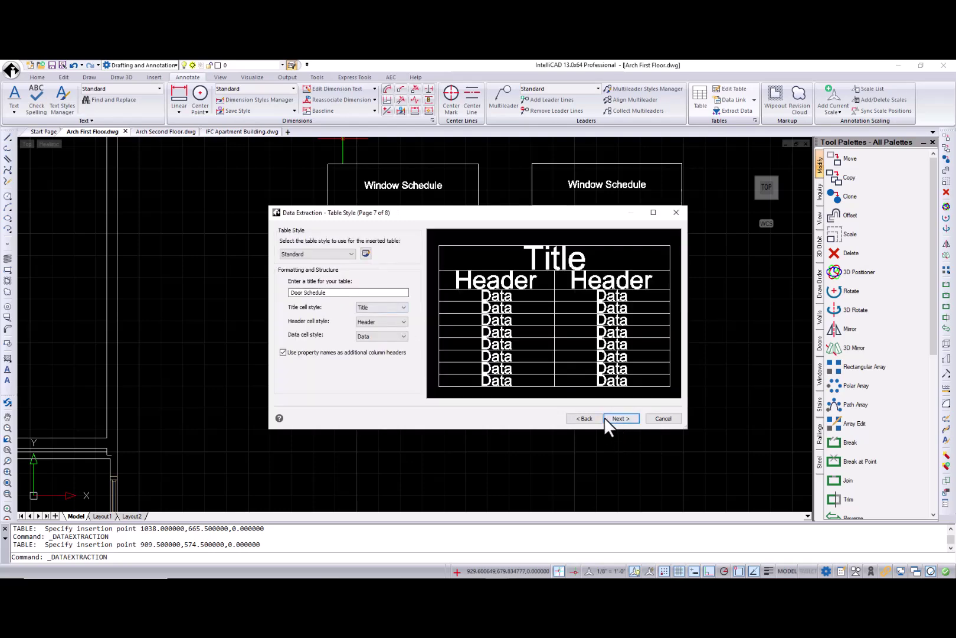
left_click(619, 418)
left_click(619, 419)
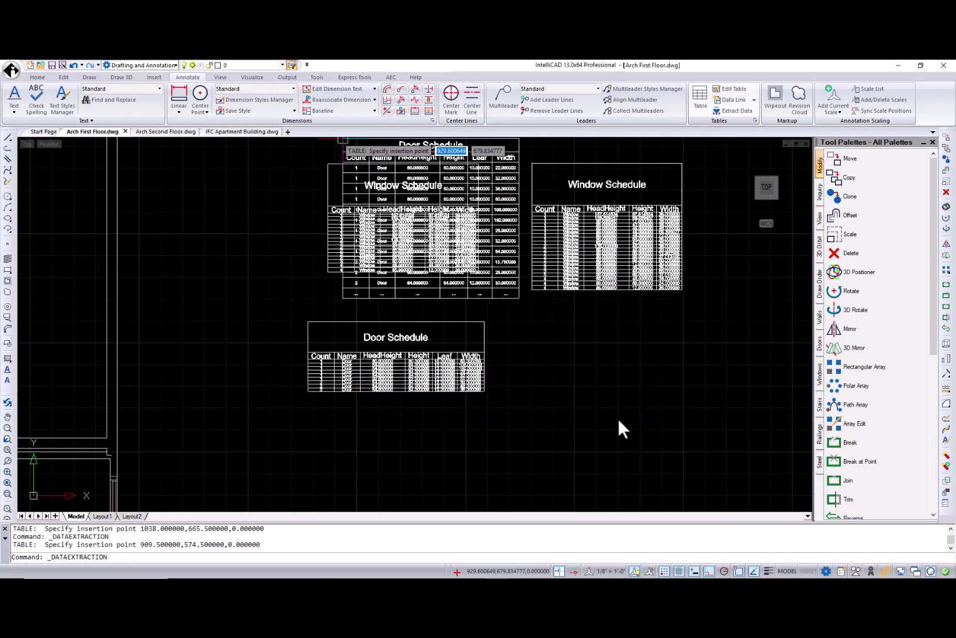
left_click(511, 321)
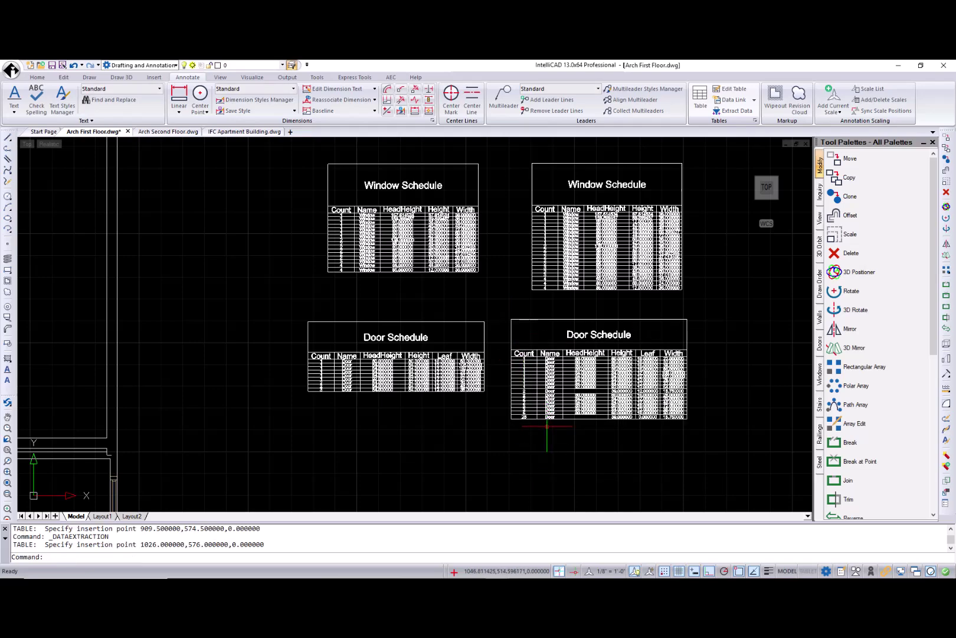
Start another data extraction that edits the existing report template Door Schedule.idxe
scroll(548, 429, "up", 4)
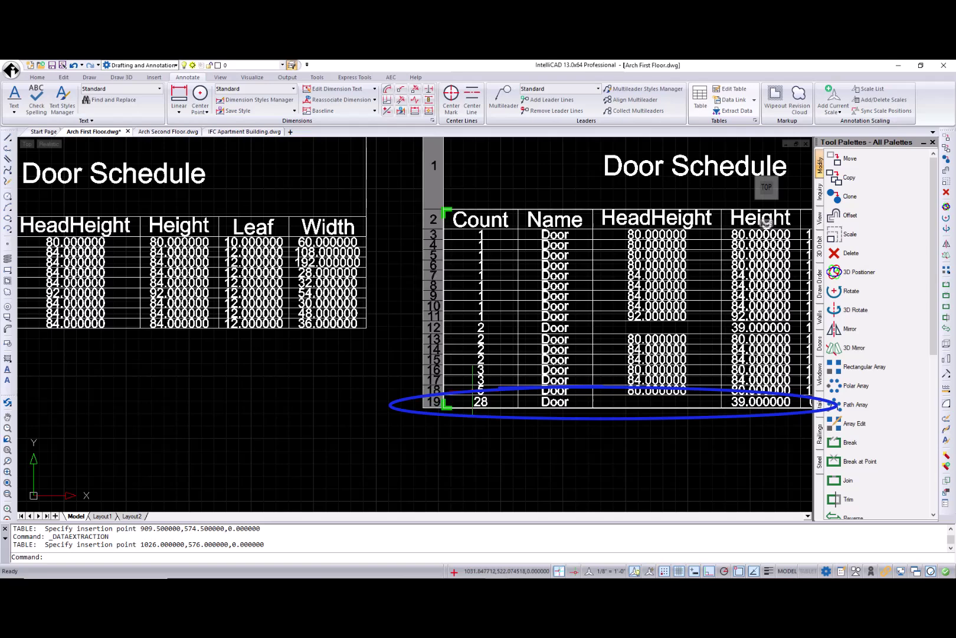
scroll(474, 401, "down", 4)
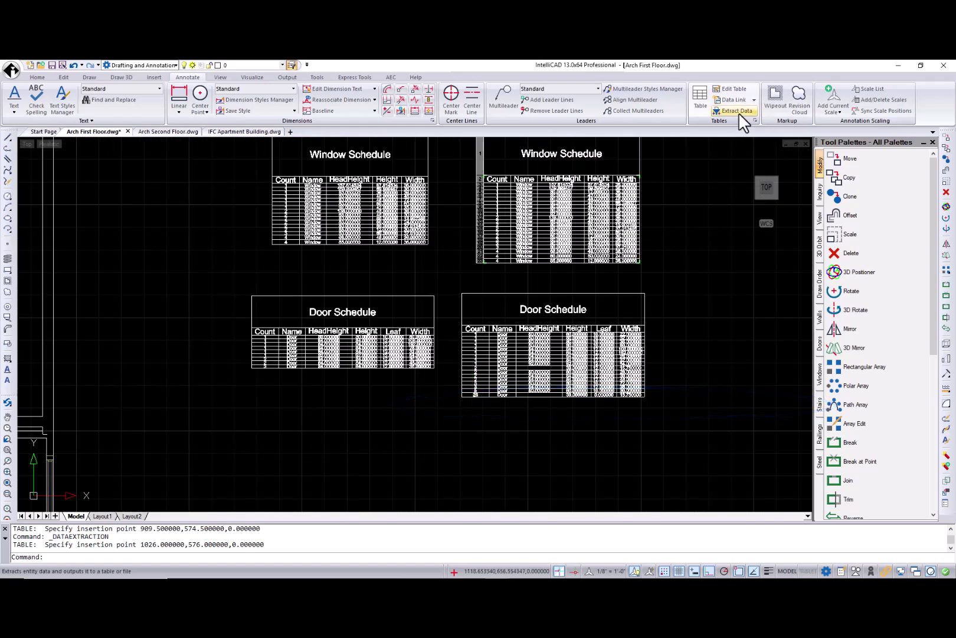
left_click(735, 111)
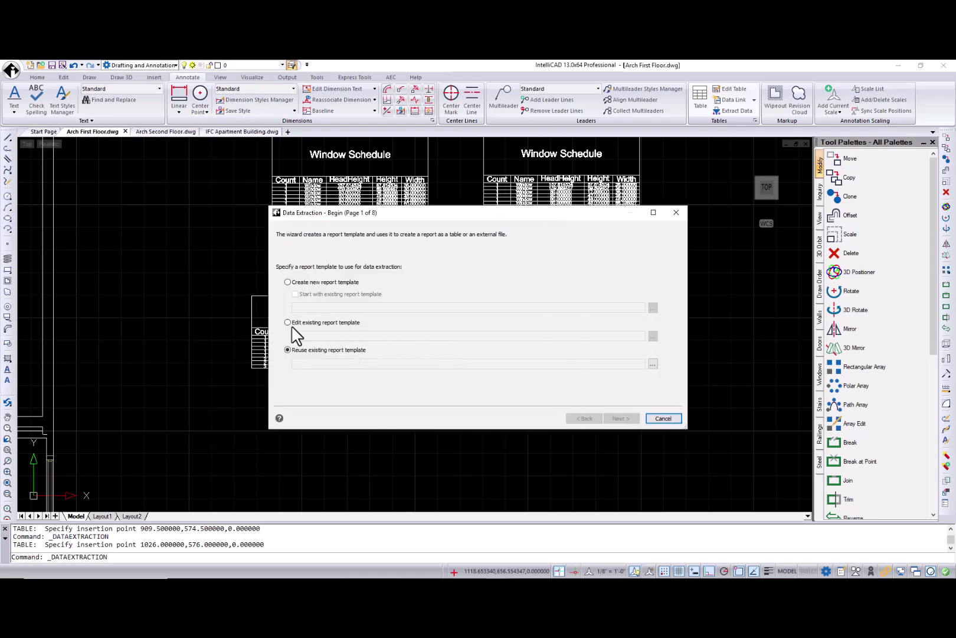
left_click(287, 322)
left_click(653, 335)
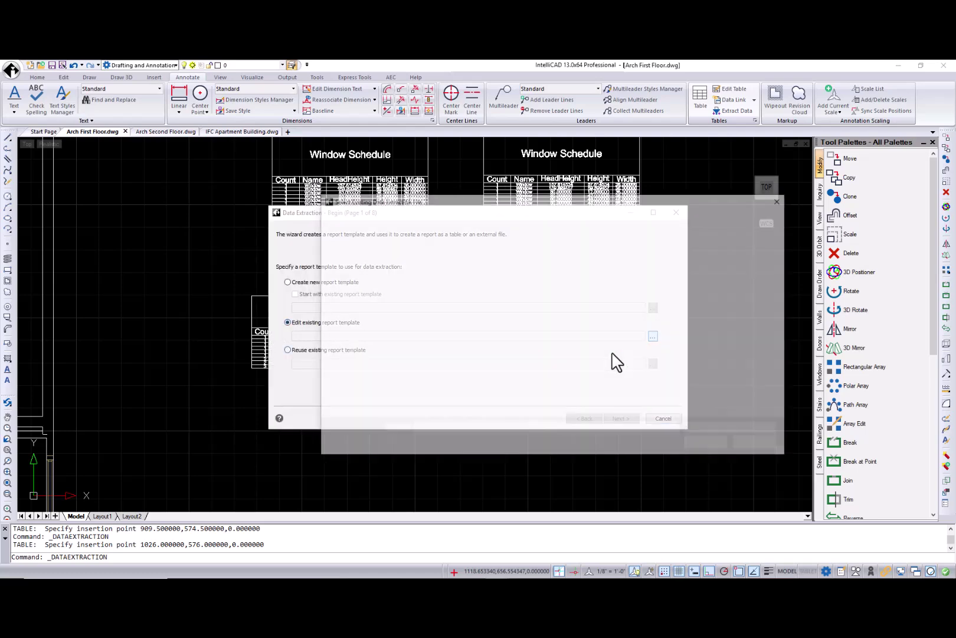
left_click(450, 262)
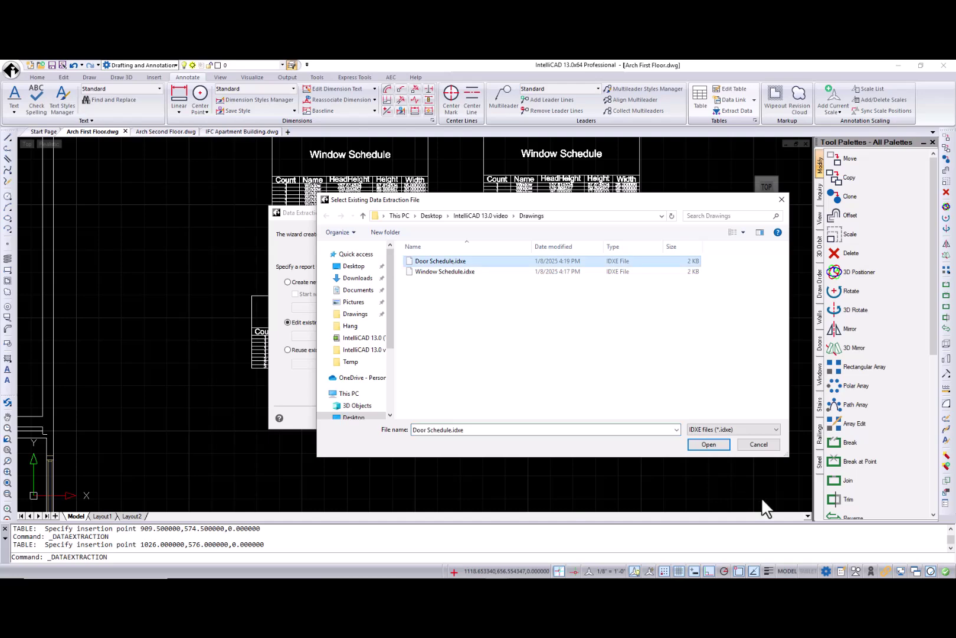
left_click(712, 444)
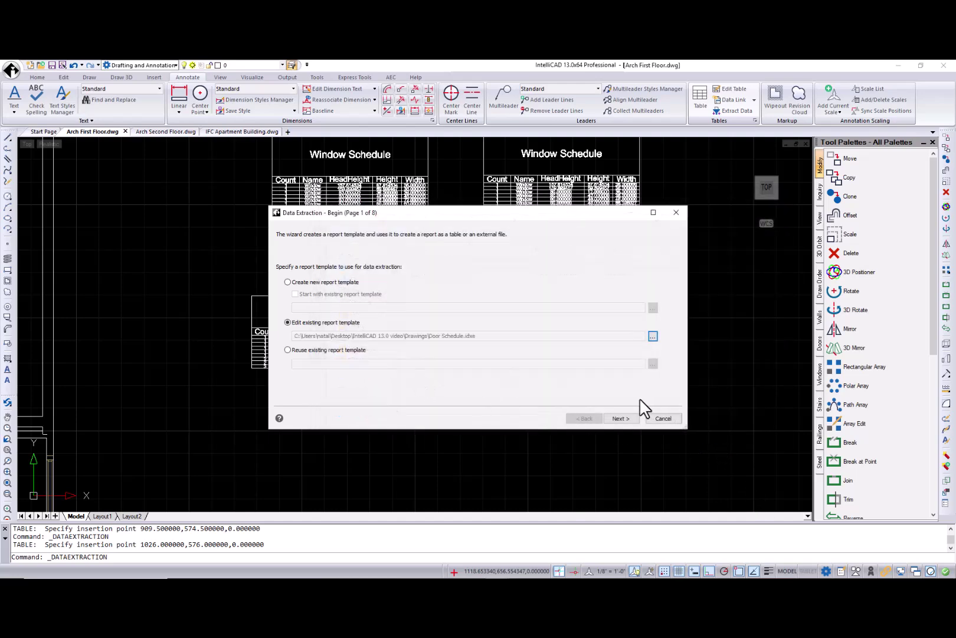
left_click(625, 418)
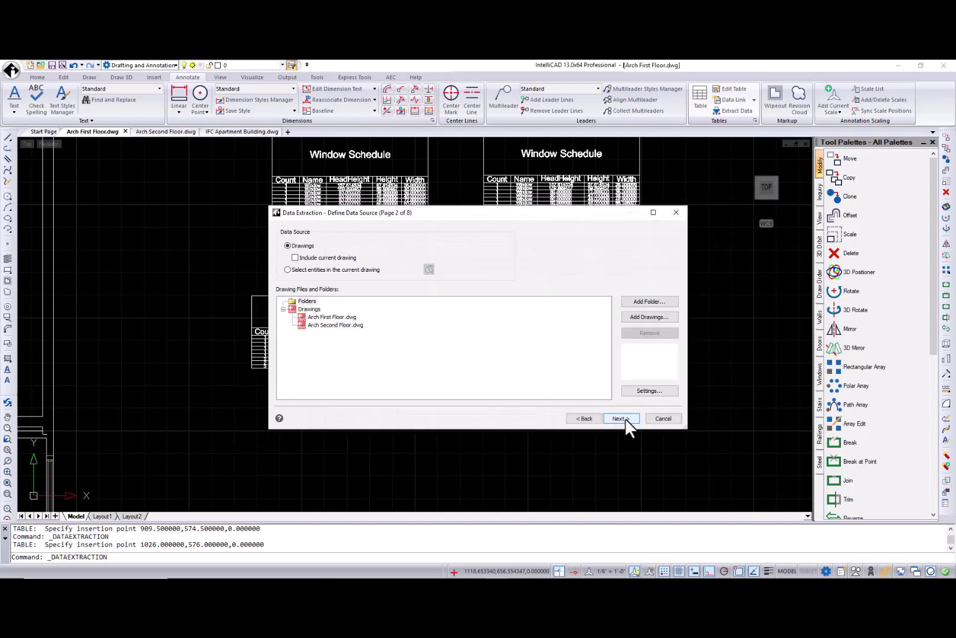
Keep the template's sources, entities and properties, and filter the HeadHeight column of the report preview using the value 40
left_click(625, 417)
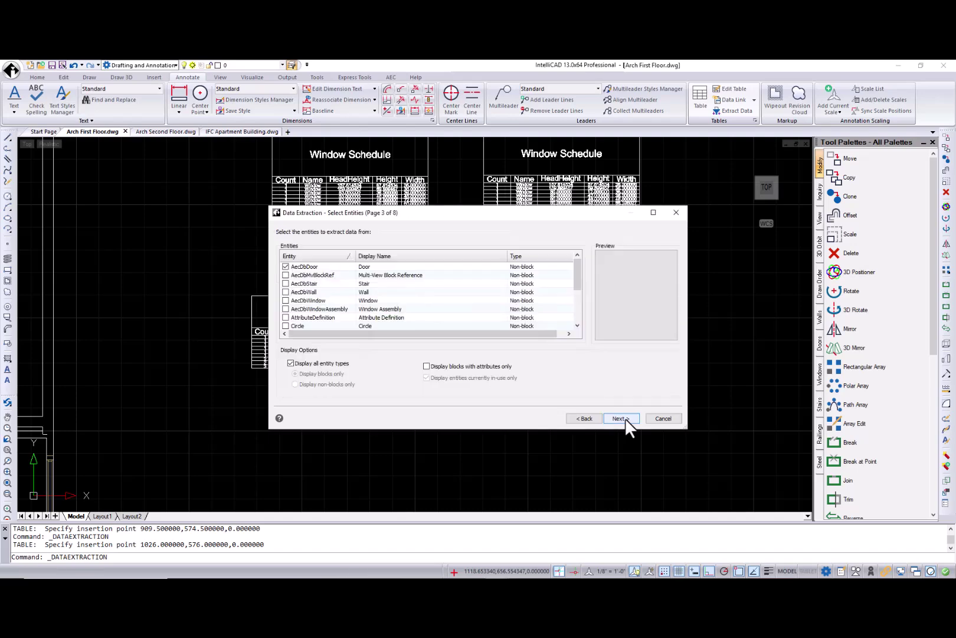
left_click(625, 417)
left_click(625, 418)
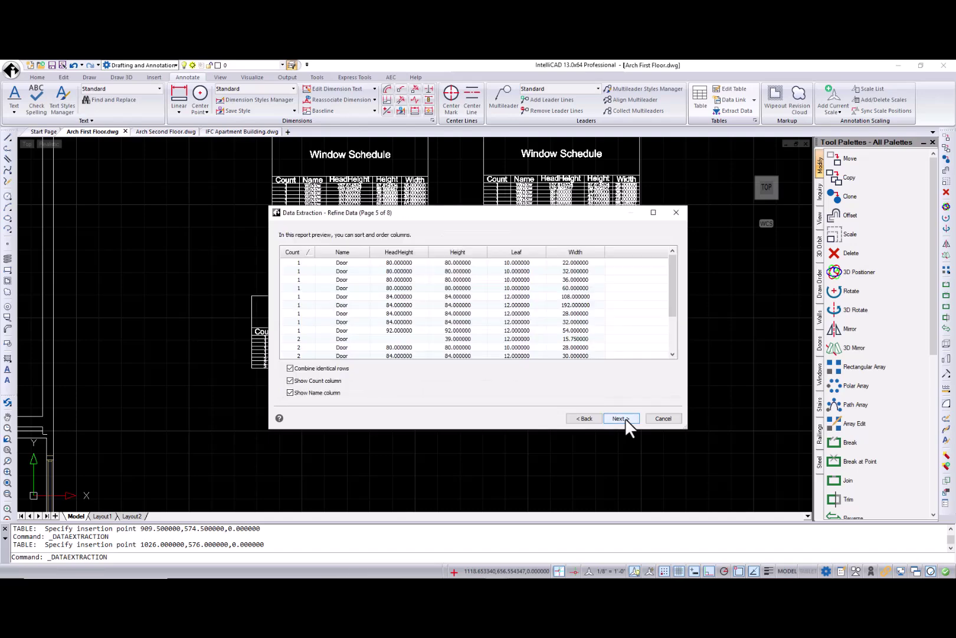
right_click(422, 253)
left_click(447, 306)
type("40")
left_click(483, 386)
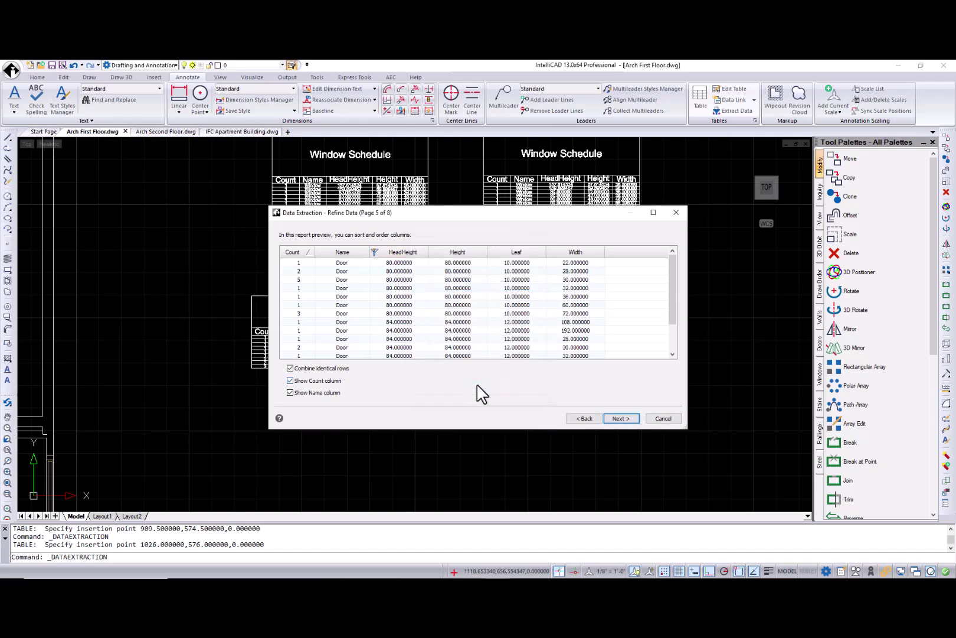
Finish the extraction and insert the filtered door table below the first Door Schedule
left_click(621, 418)
left_click(621, 418)
left_click(621, 418)
left_click(622, 418)
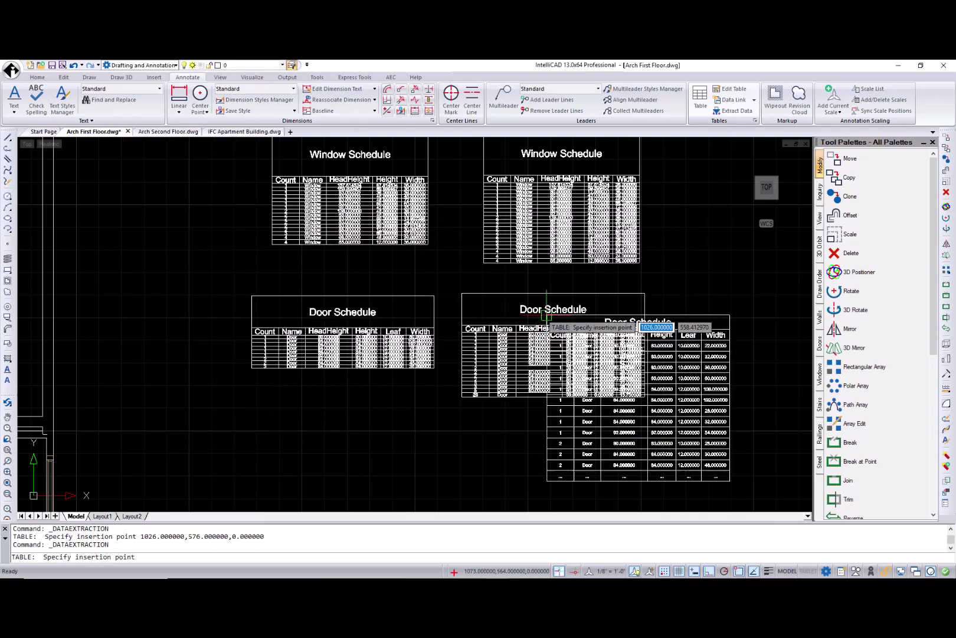
scroll(253, 381, "down", 2)
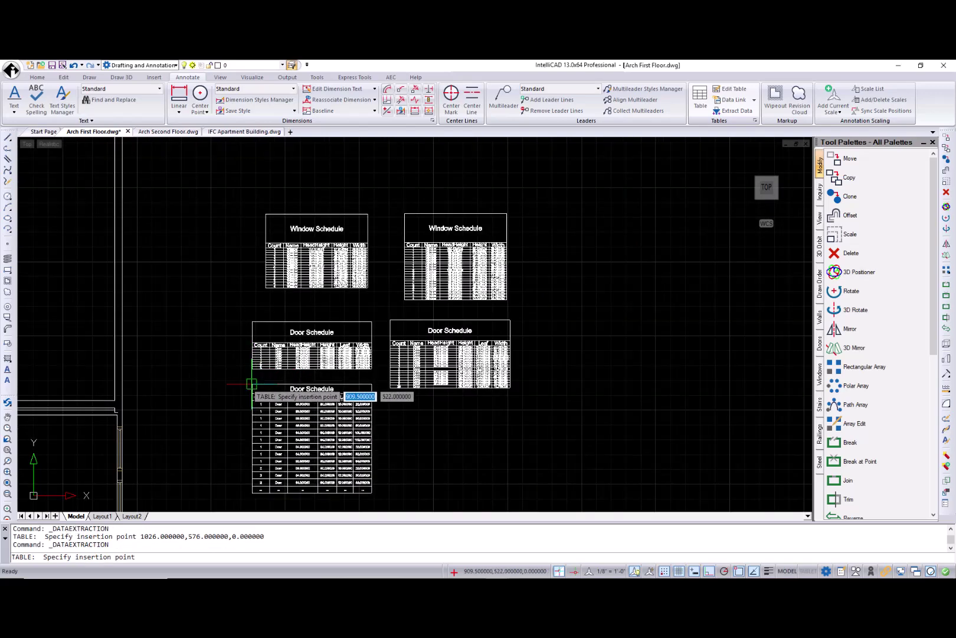
left_click(251, 383)
scroll(260, 437, "up", 6)
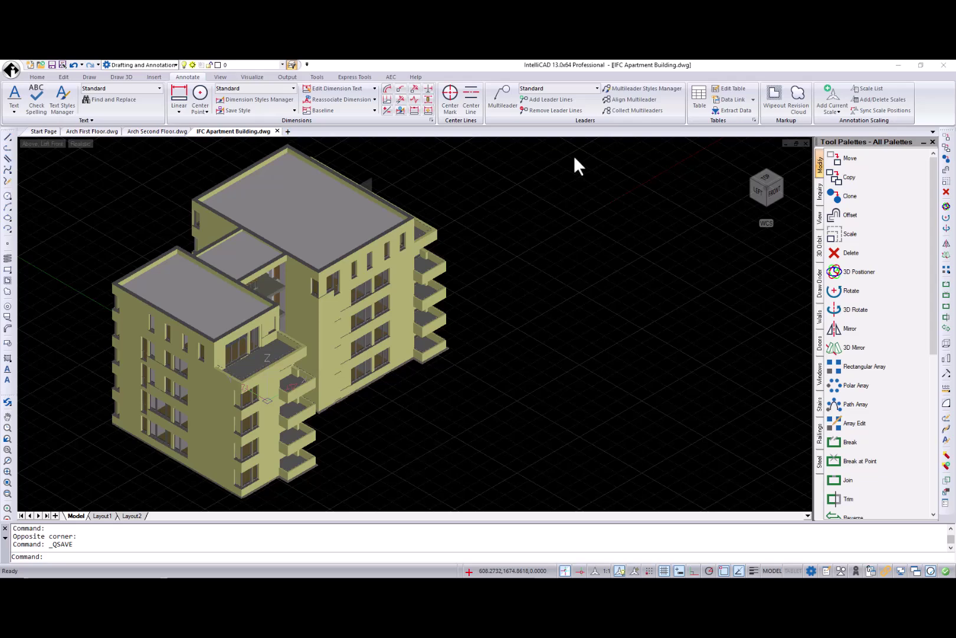
Start a data extraction in IFC Apartment Building.dwg with a new report template saved as "IFC Window Schedule"
left_click(726, 111)
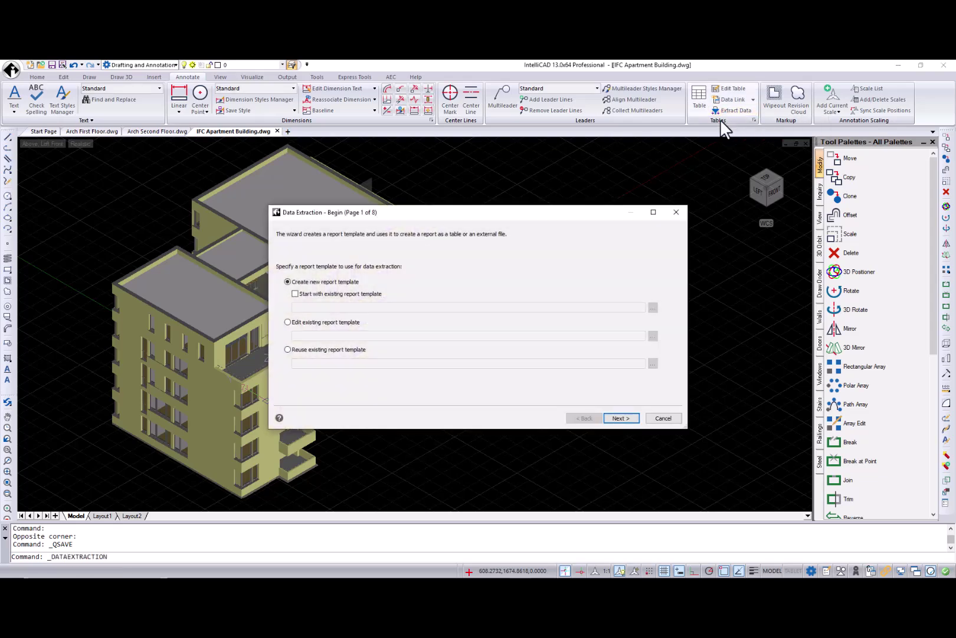
left_click(621, 418)
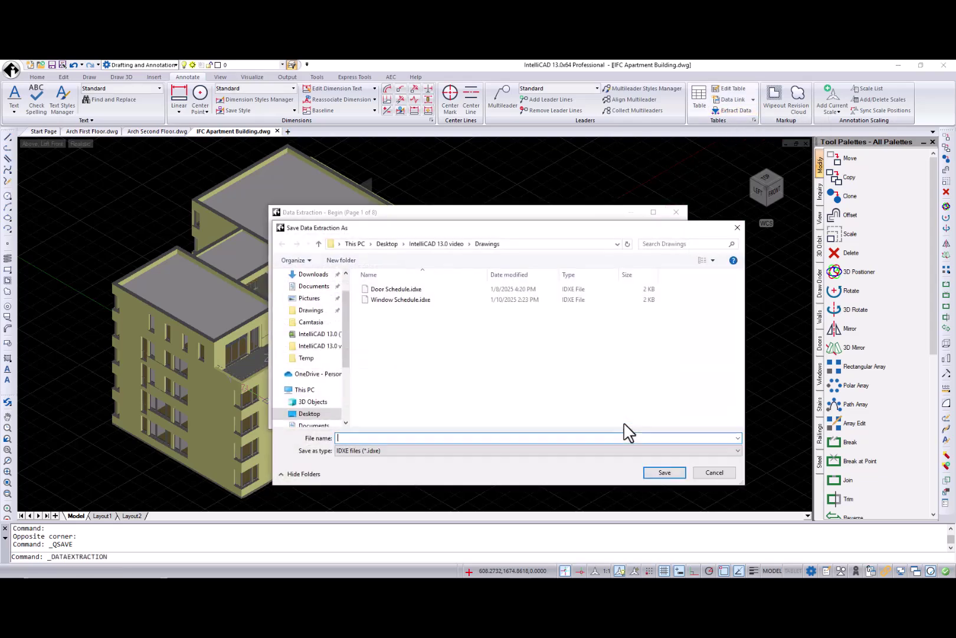
type("IFC Window Schedule")
key("Return")
left_click(626, 417)
Review the extraction settings for the .dwg, .dgn, .ifc and .rvt/.rfa file types
left_click(649, 391)
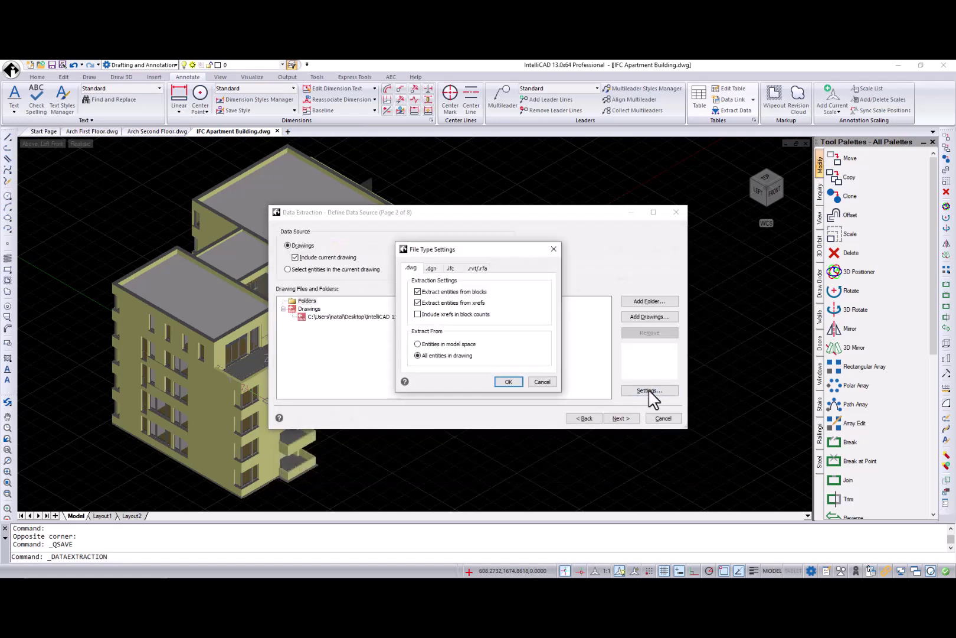
left_click(433, 269)
left_click(452, 269)
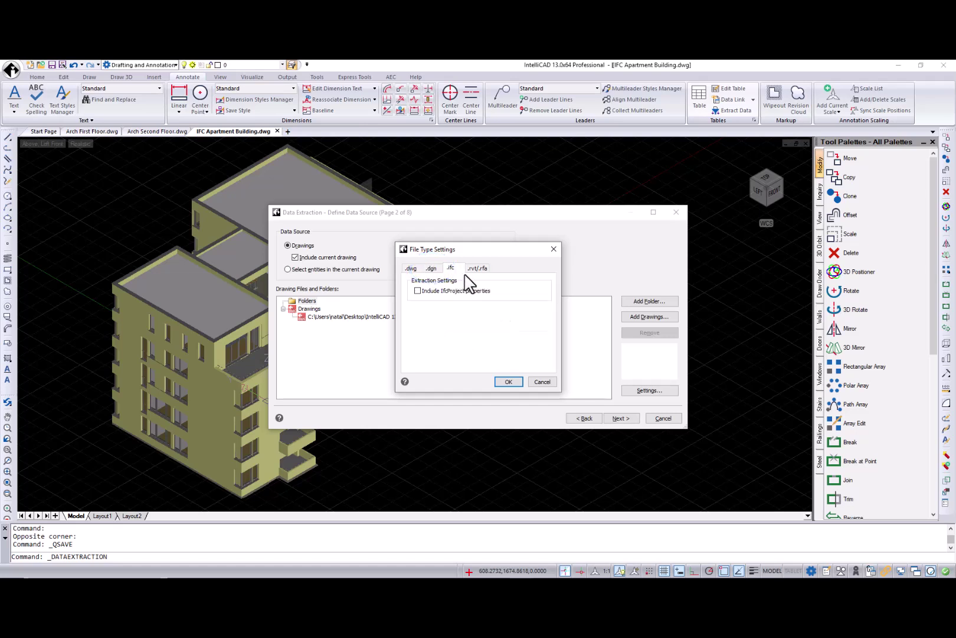
left_click(479, 270)
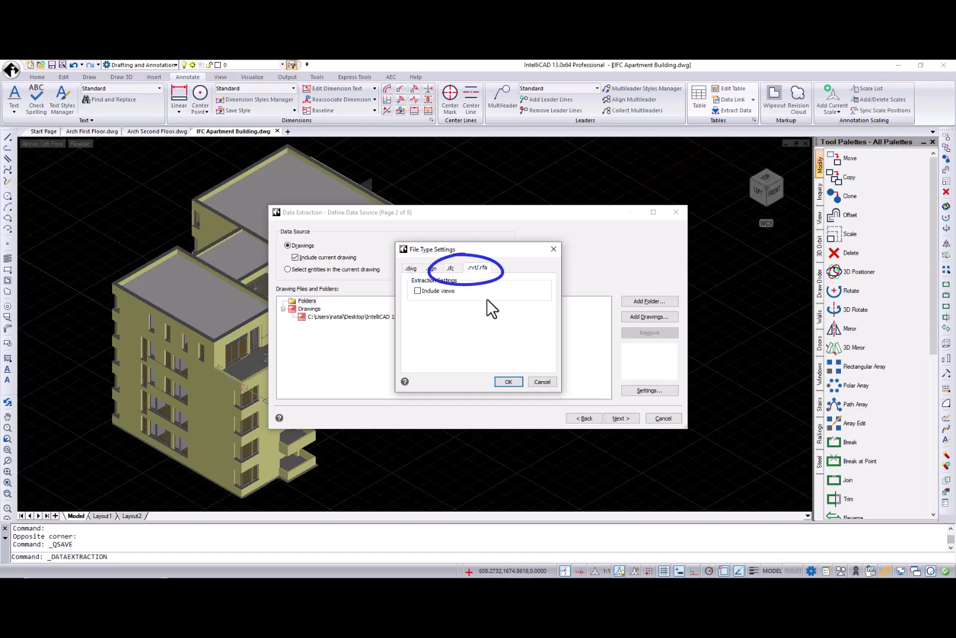
left_click(508, 382)
Use the current drawing as data source and limit the extraction to Window entities
left_click(617, 418)
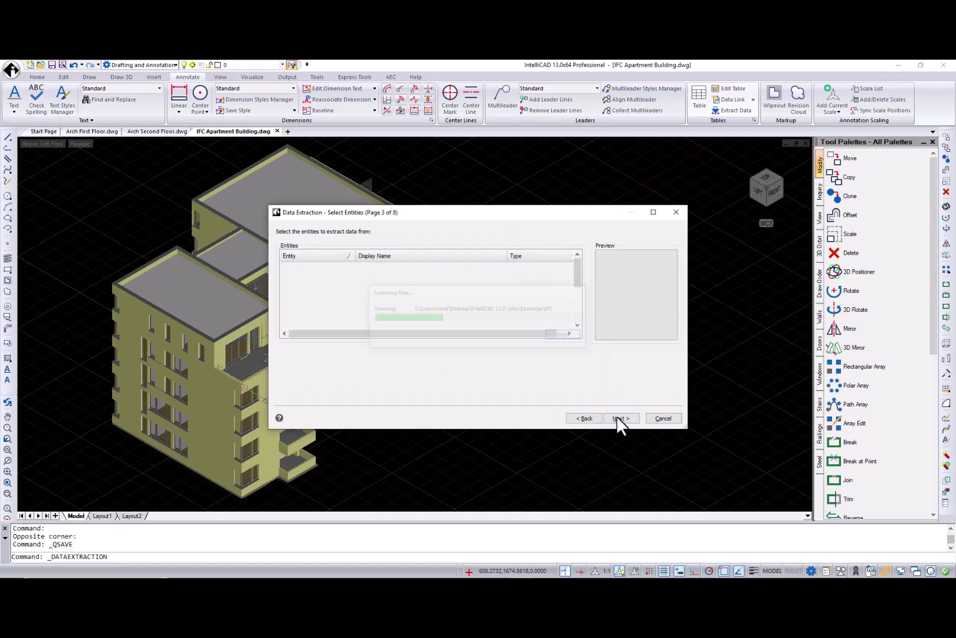
right_click(506, 324)
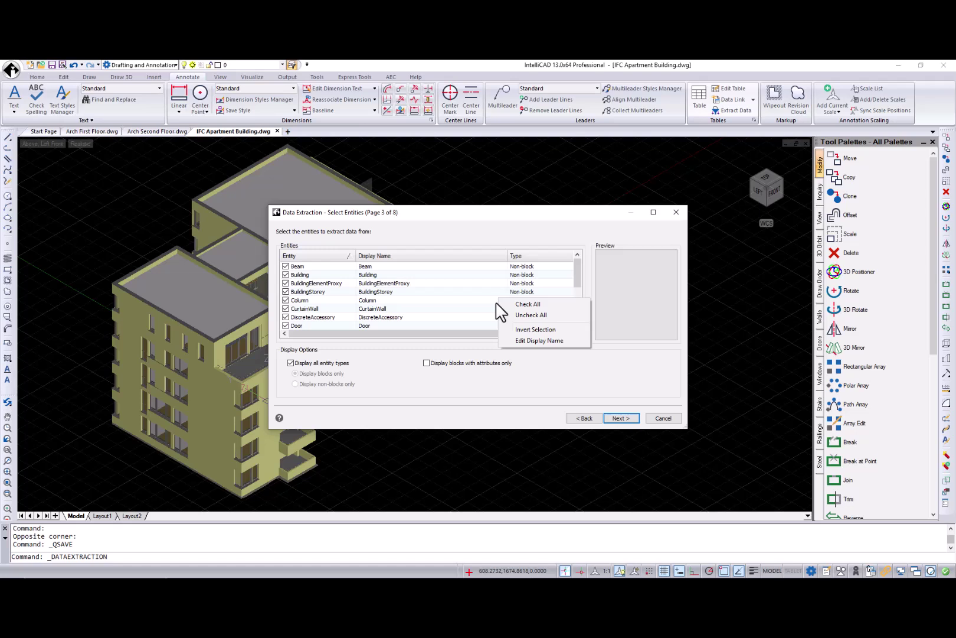
left_click(535, 316)
left_click_drag(572, 279, 572, 342)
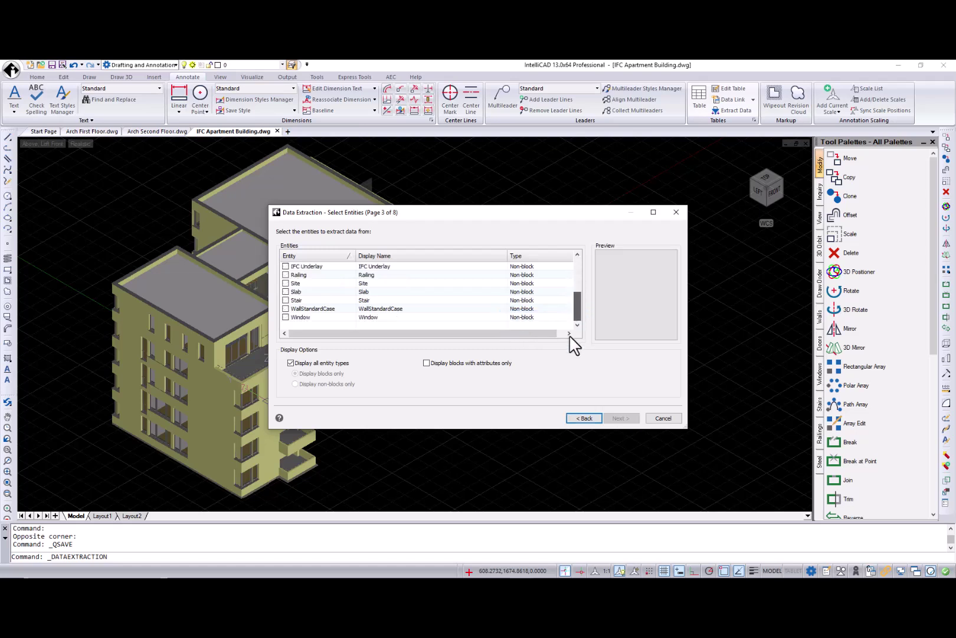
left_click(286, 317)
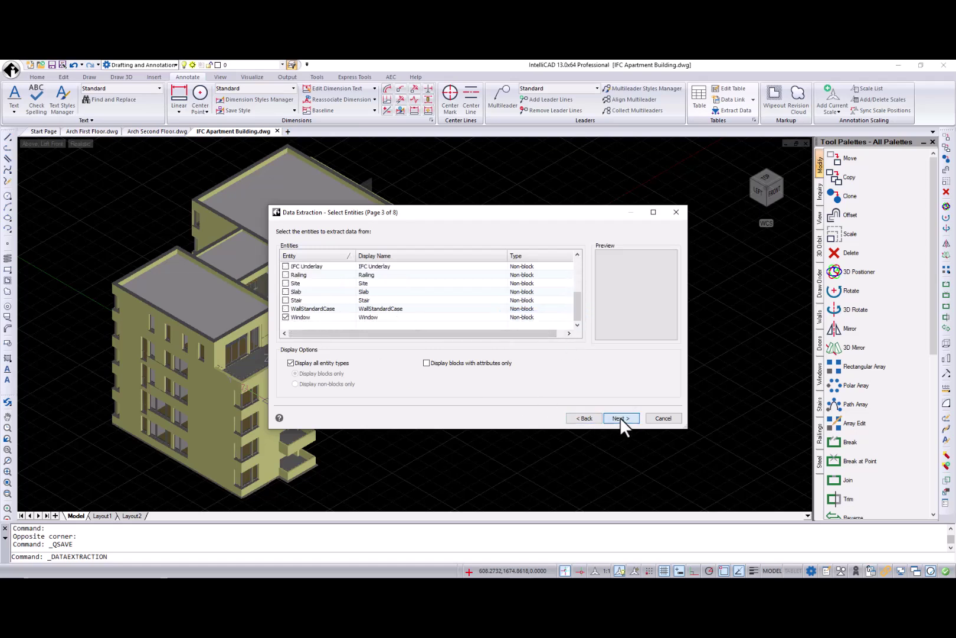
left_click(621, 418)
Extract the windows' Name, OverallHeight and OverallWidth properties and sort the report preview by Count
left_click(508, 288)
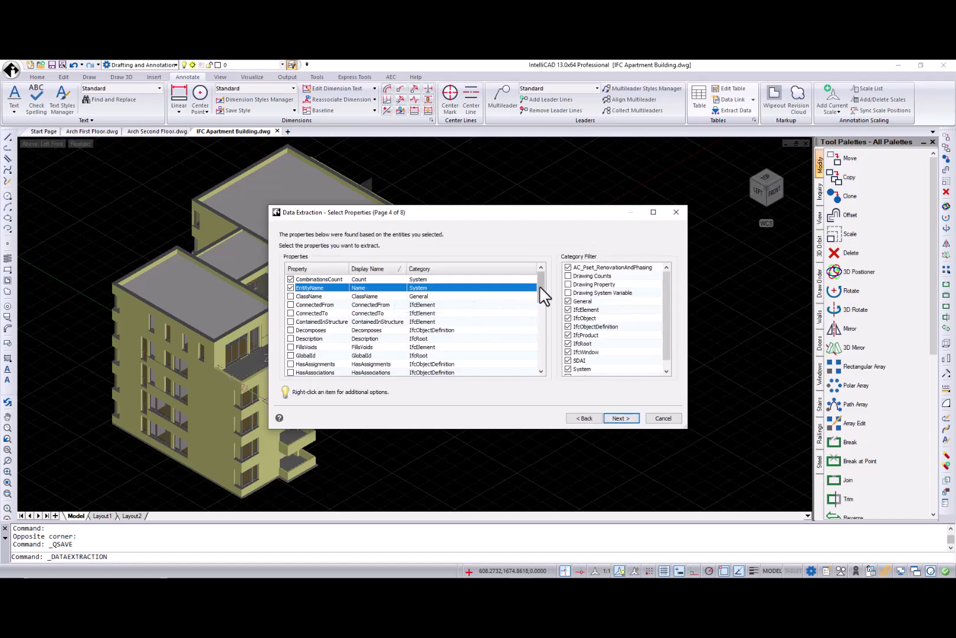
left_click_drag(542, 292, 541, 319)
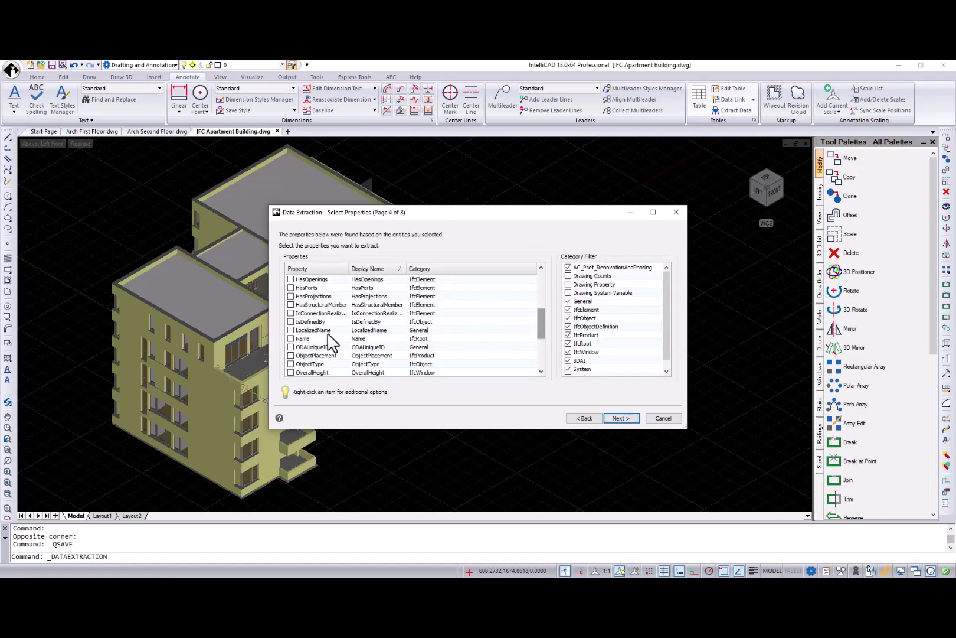
scroll(349, 359, "down", 4)
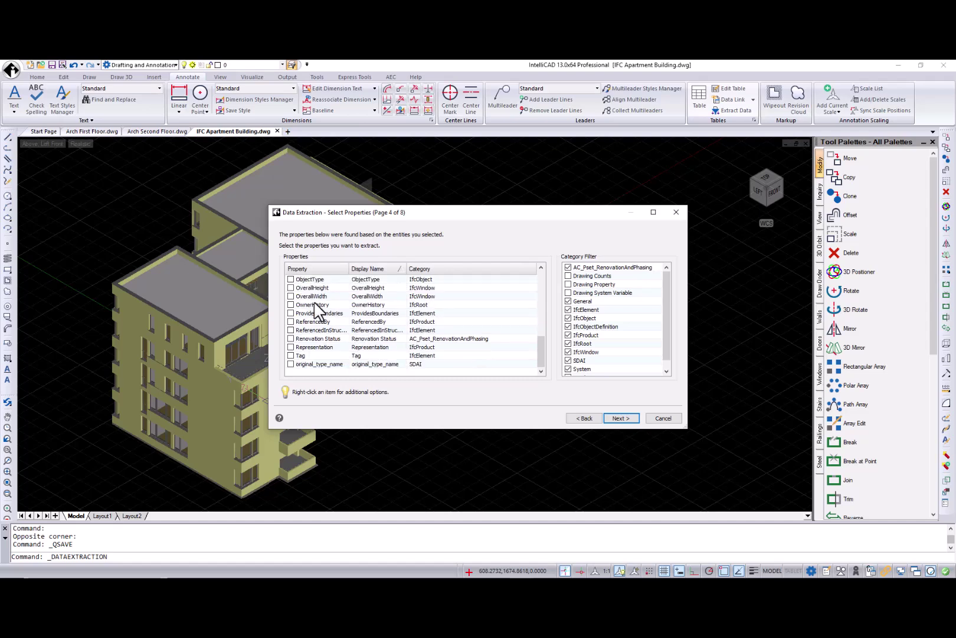
left_click(290, 287)
left_click(291, 296)
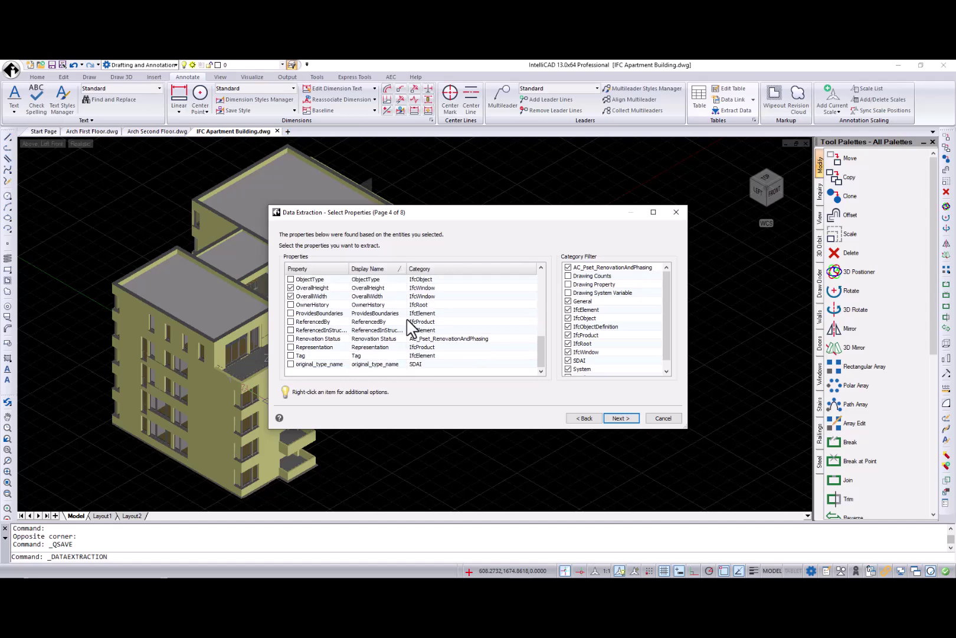
left_click(616, 419)
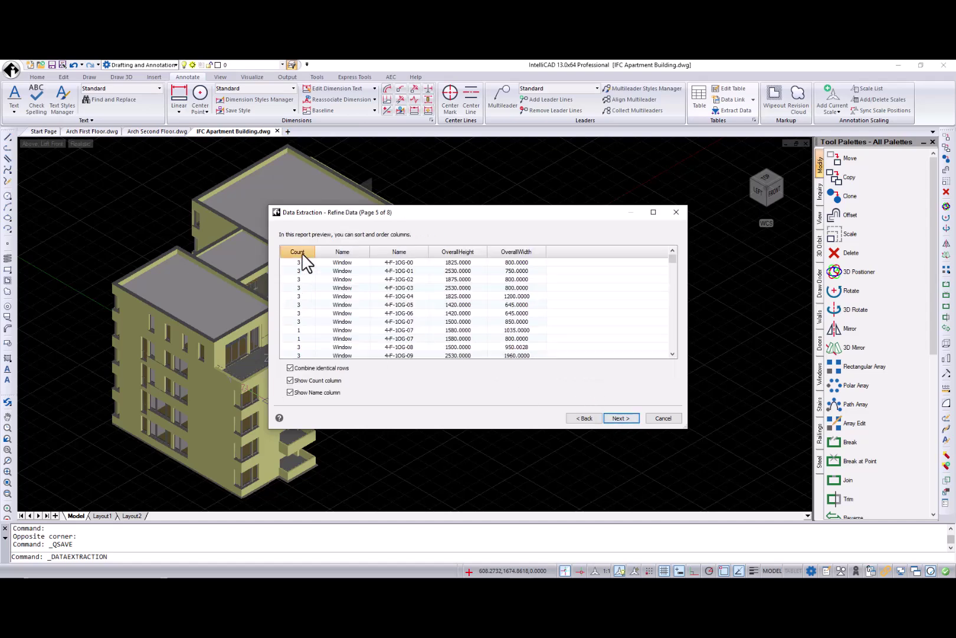
left_click(298, 253)
left_click(616, 416)
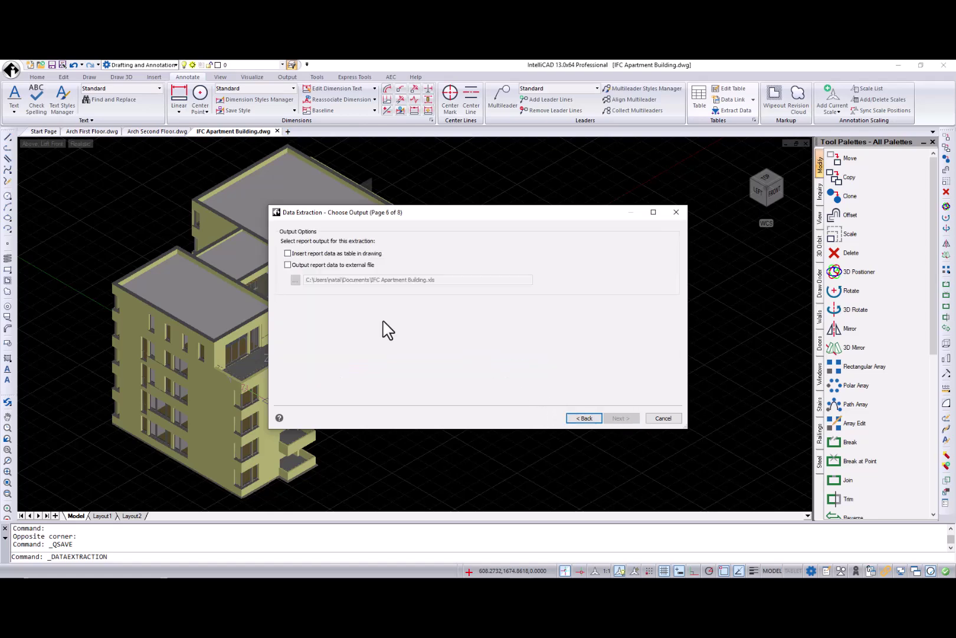
Output the report as a table in the drawing, place it beside the apartment building and view it from the top
left_click(287, 253)
left_click(621, 417)
left_click(622, 417)
left_click(623, 416)
left_click(530, 267)
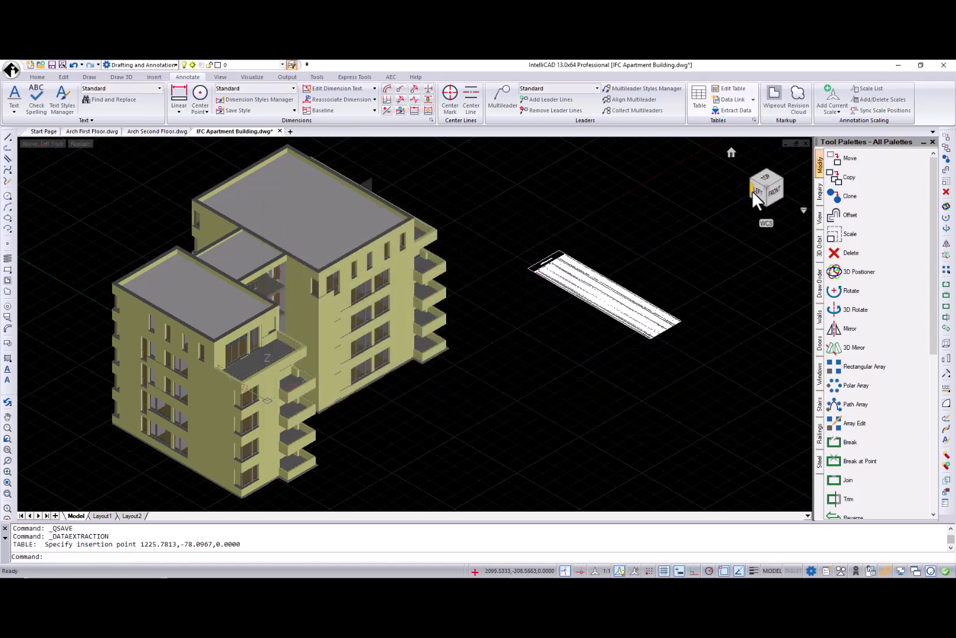
left_click(763, 177)
scroll(718, 371, "up", 4)
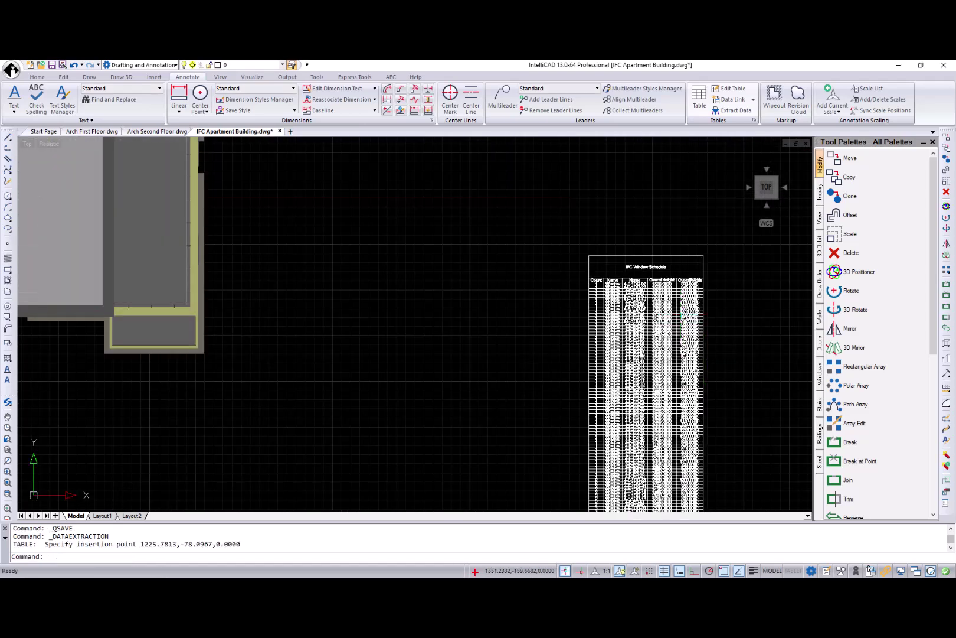
scroll(677, 305, "up", 3)
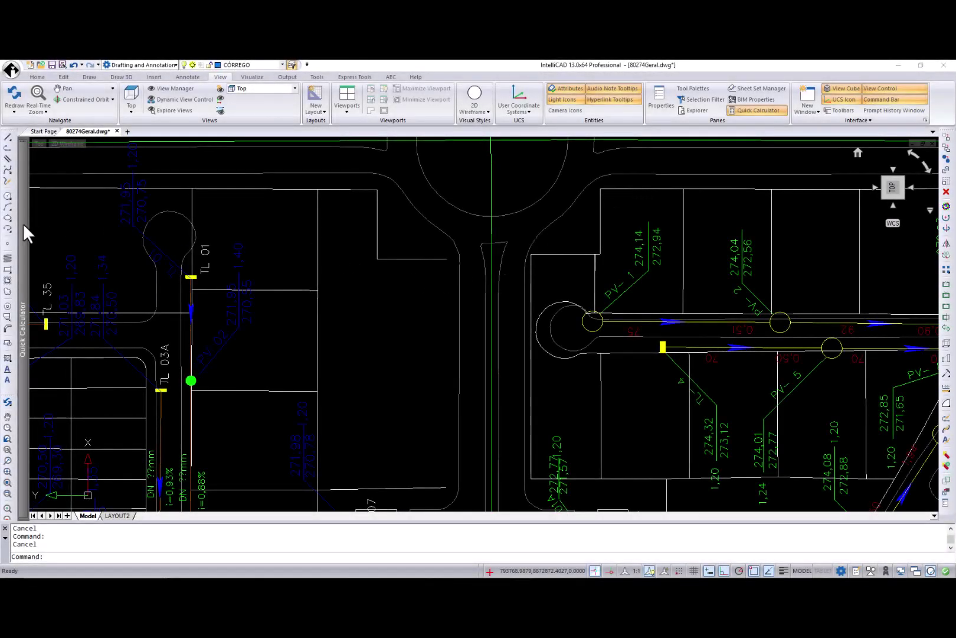
Show the Quick Calculator in 80274Geral.dwg and set its units conversion type to Length
mouse_move(22, 223)
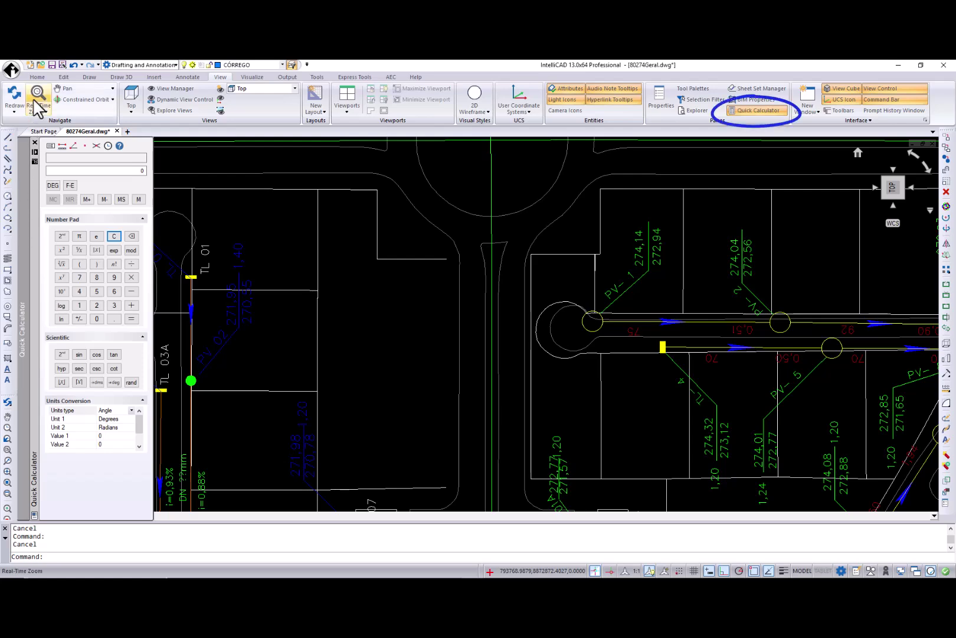
left_click(38, 77)
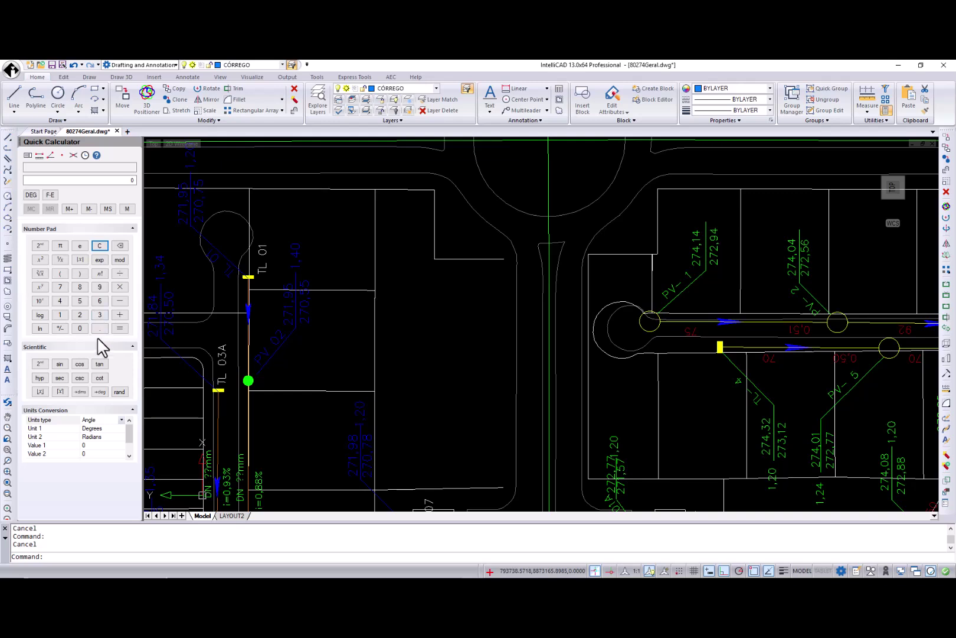
left_click(121, 419)
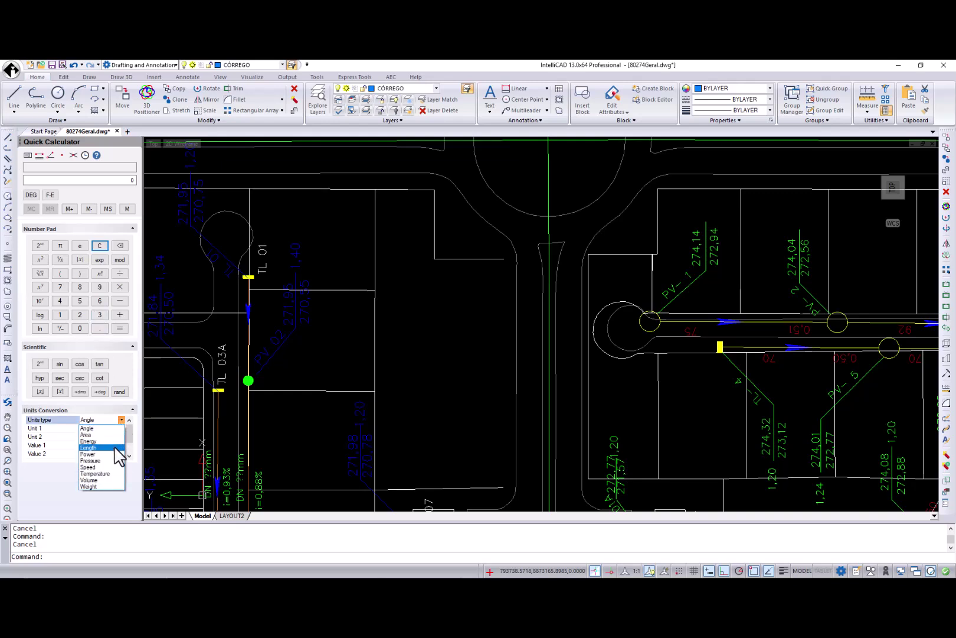
left_click(118, 447)
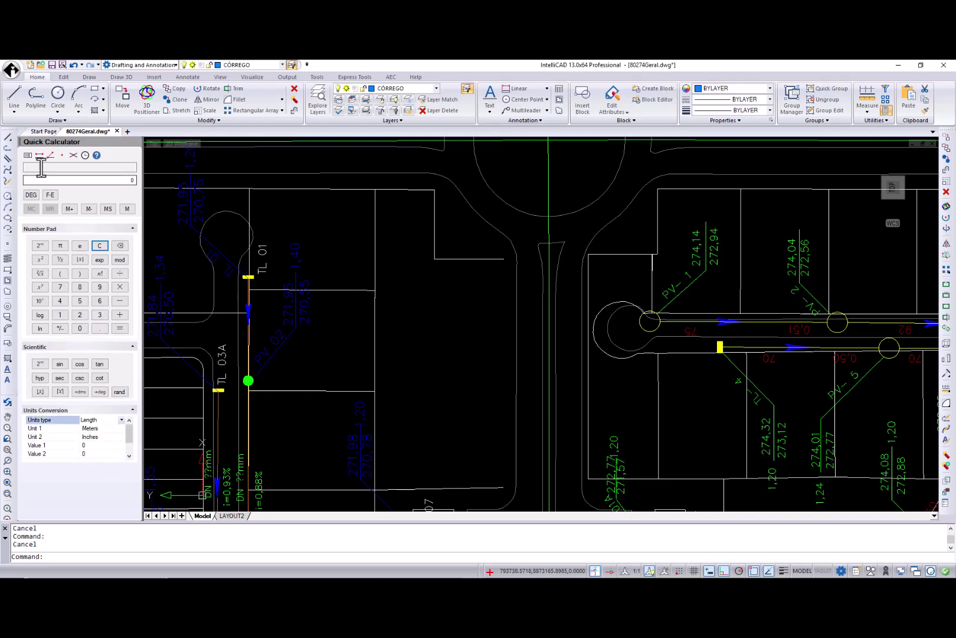
Draw a line from the lot's open corner at angle 180, using the Quick Calculator's inches conversion value of 90.5 as its length
left_click(14, 94)
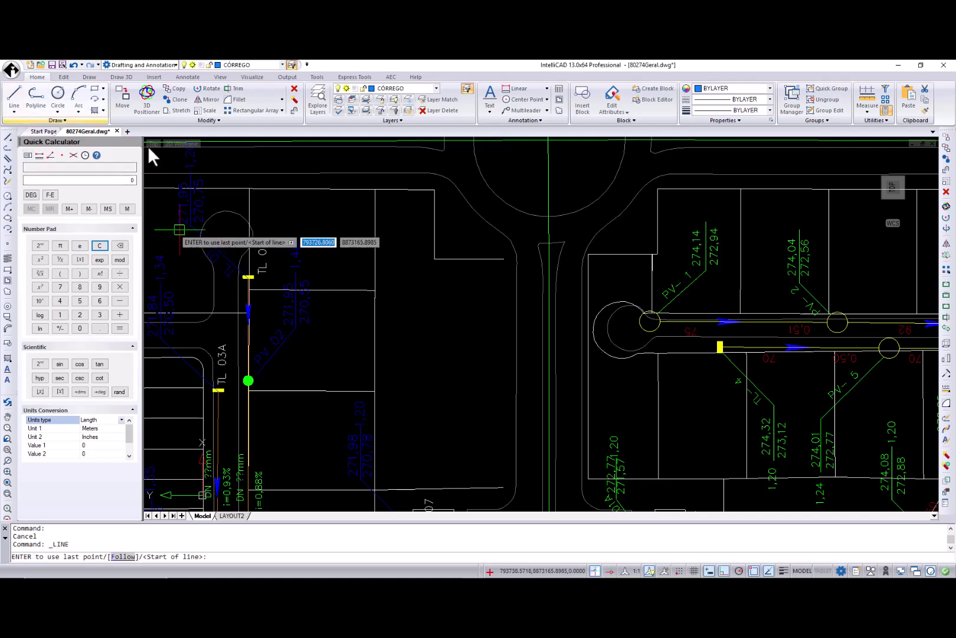
left_click(503, 259)
left_click(57, 559)
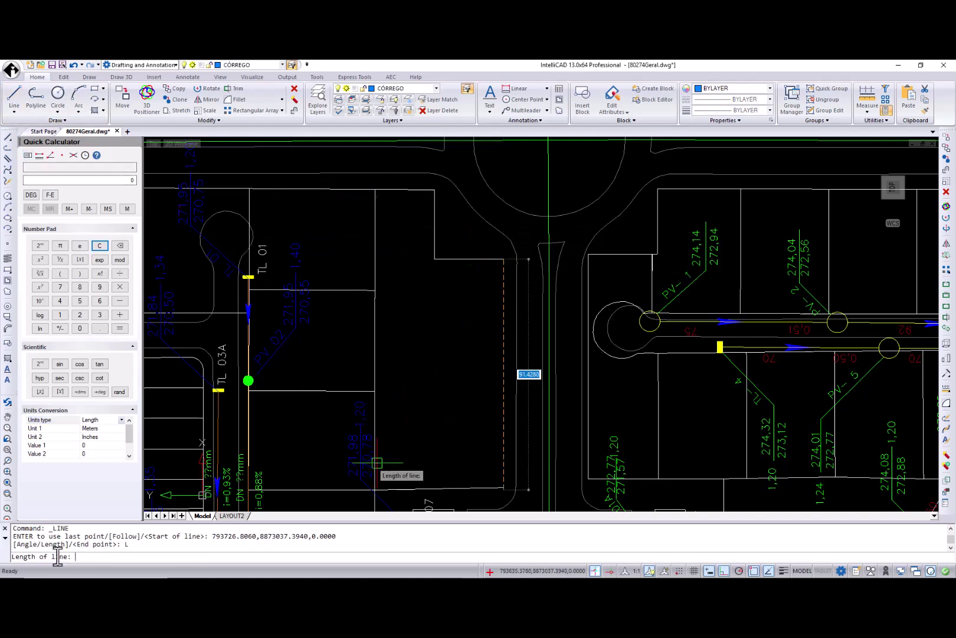
left_click(89, 445)
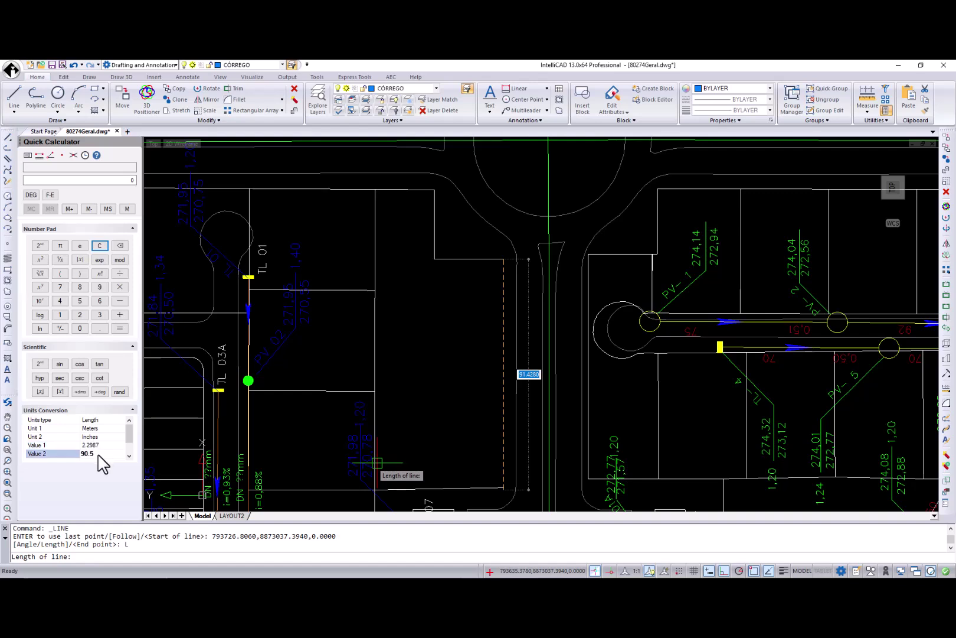
right_click(99, 455)
left_click(125, 493)
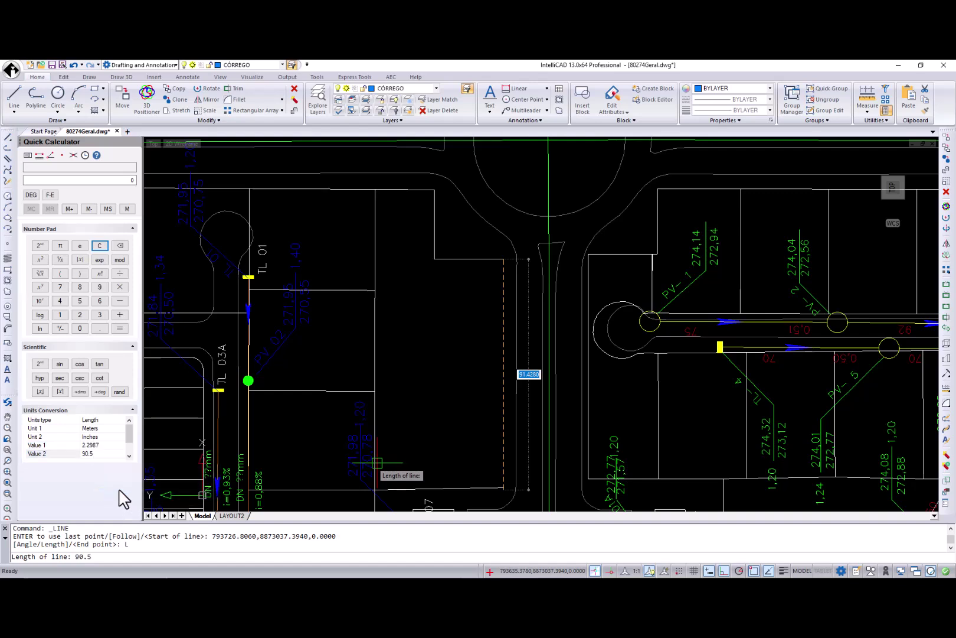
key("Return")
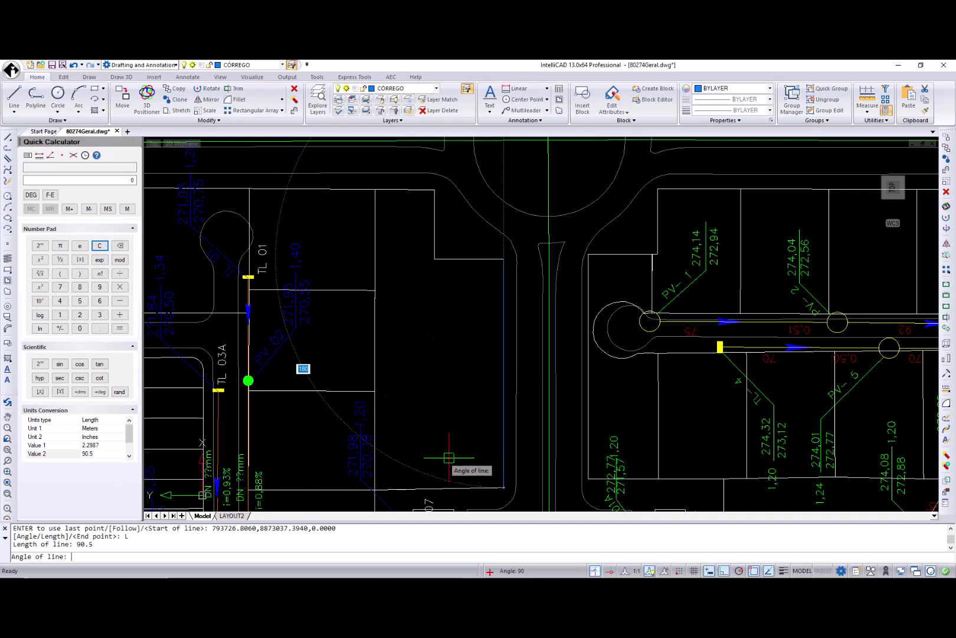
type("180")
key("Return")
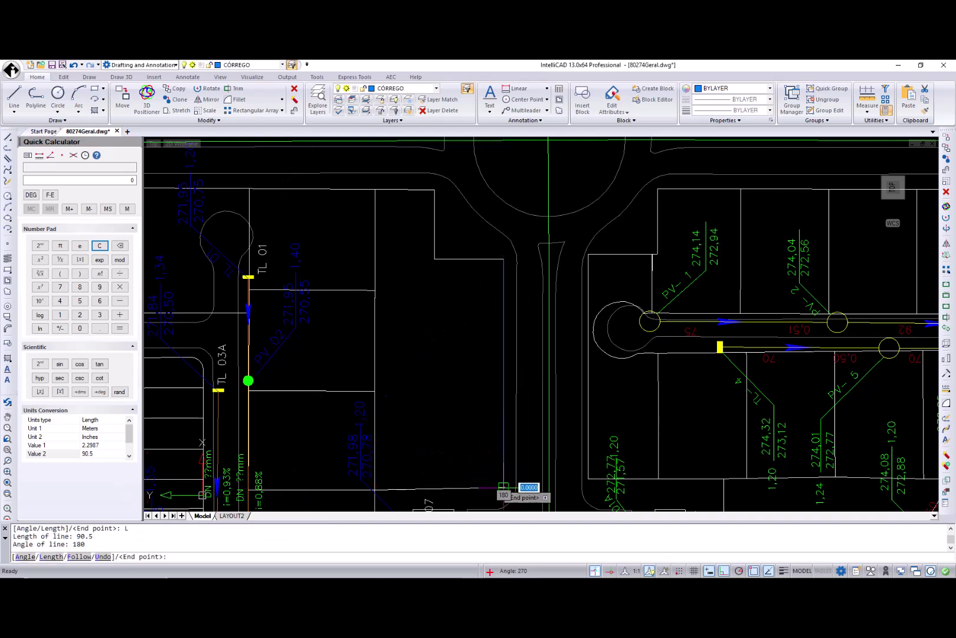
key("Return")
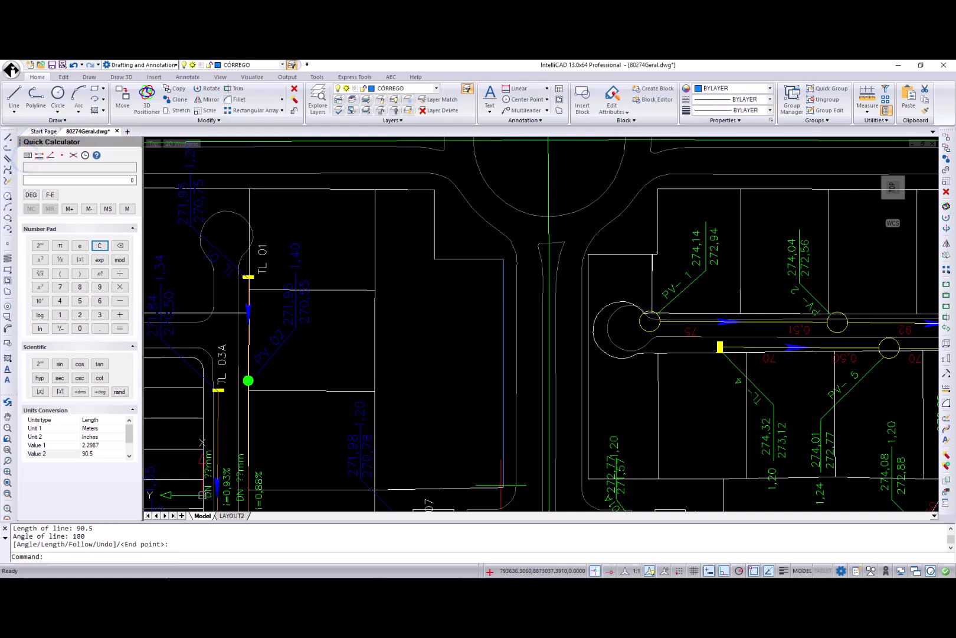
Measure the new line's length between its endpoints and the angle of the neighbouring lot boundary with the Quick Calculator
left_click(39, 154)
left_click(504, 259)
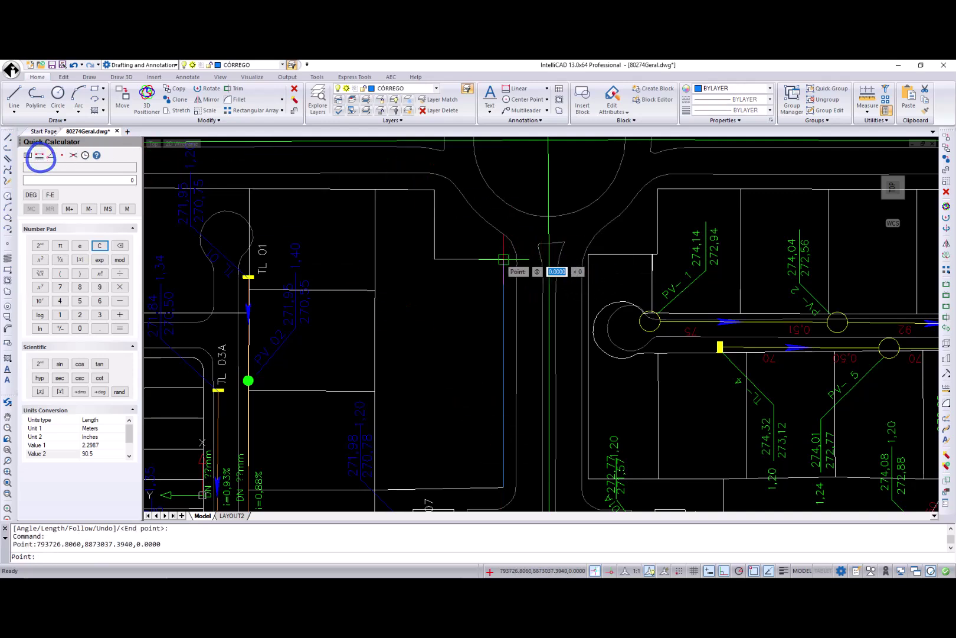
left_click(503, 487)
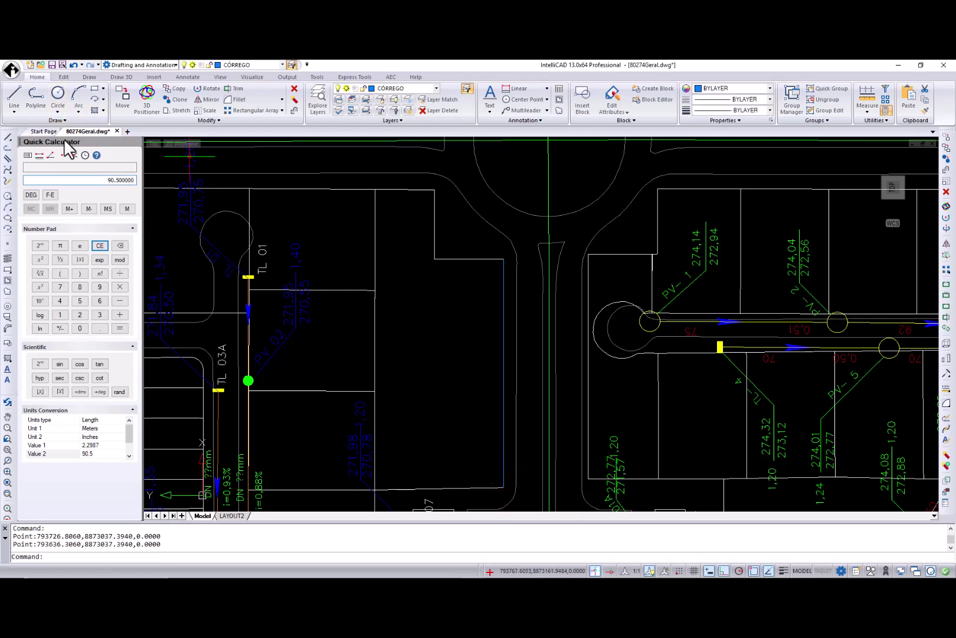
left_click(51, 155)
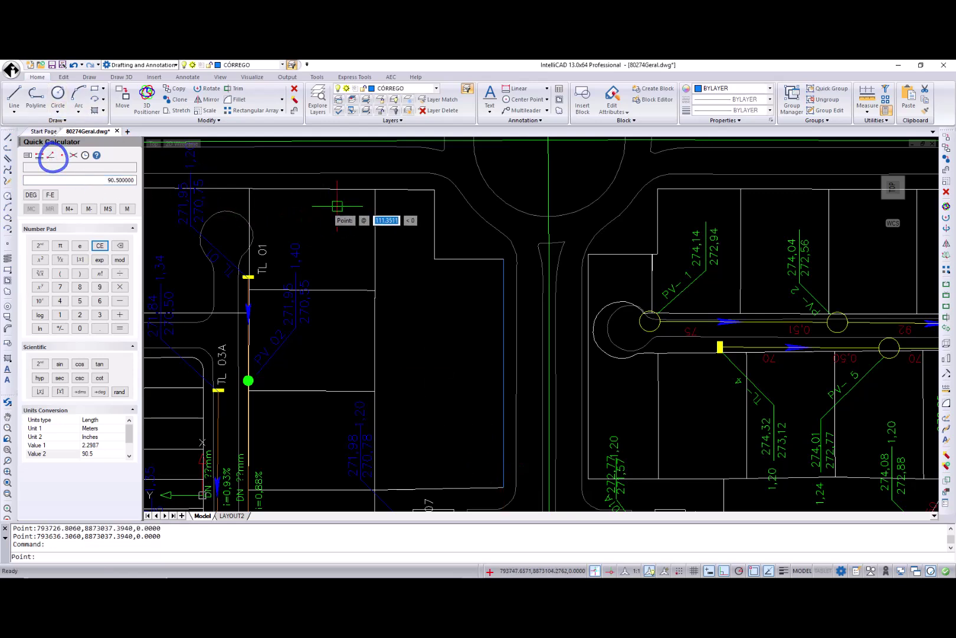
left_click(375, 189)
left_click(372, 288)
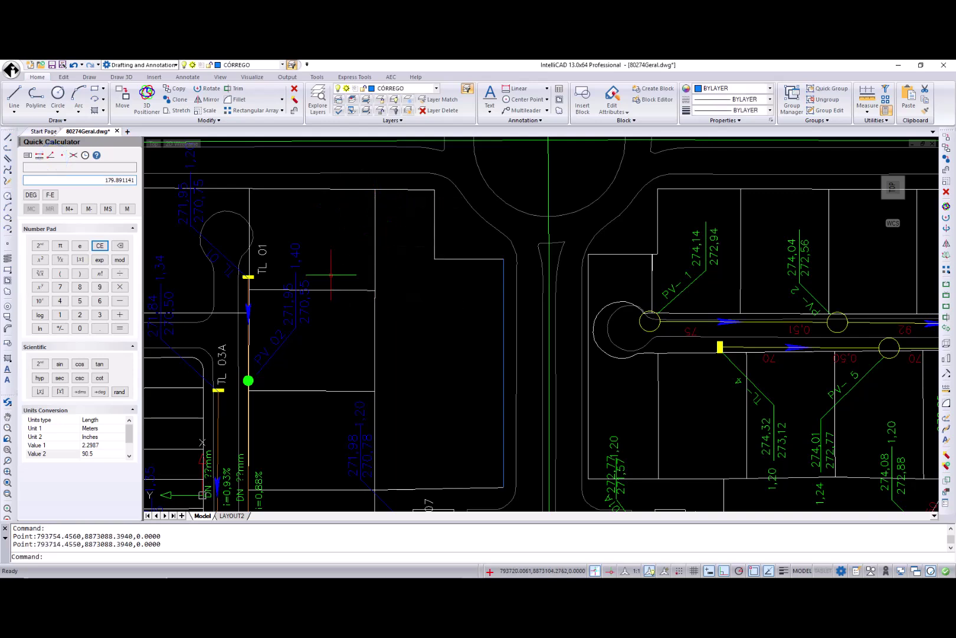
Get the coordinates of the new line's upper end and of the intersection of two lines picked across the adjacent lots
left_click(61, 155)
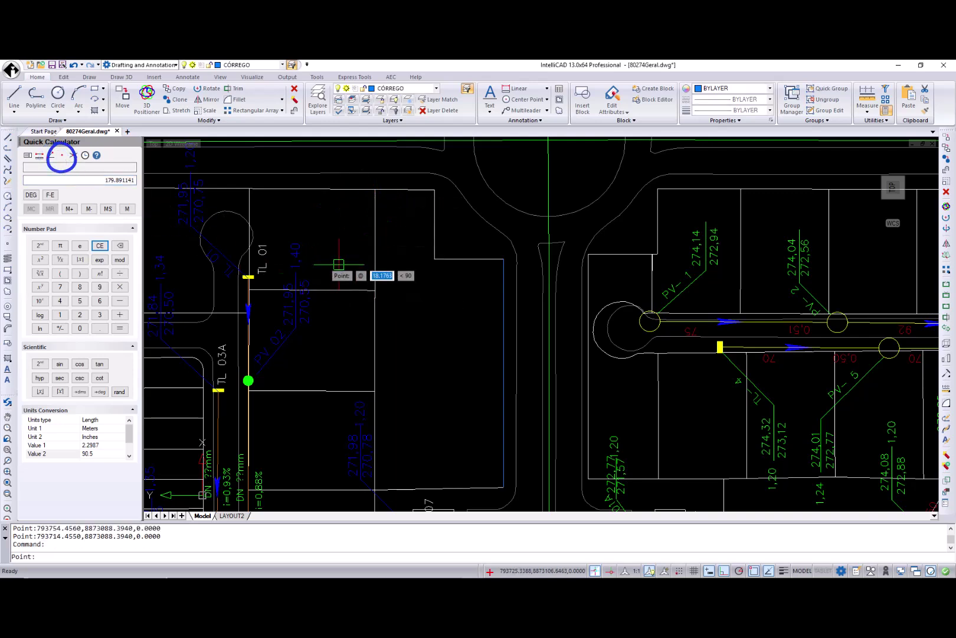
left_click(503, 259)
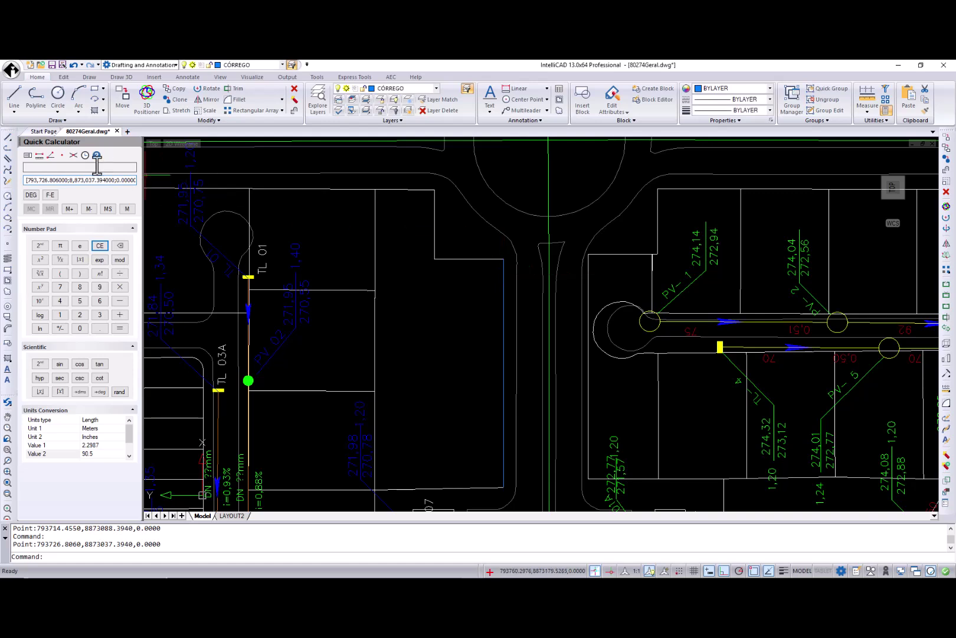
left_click(73, 154)
left_click(375, 189)
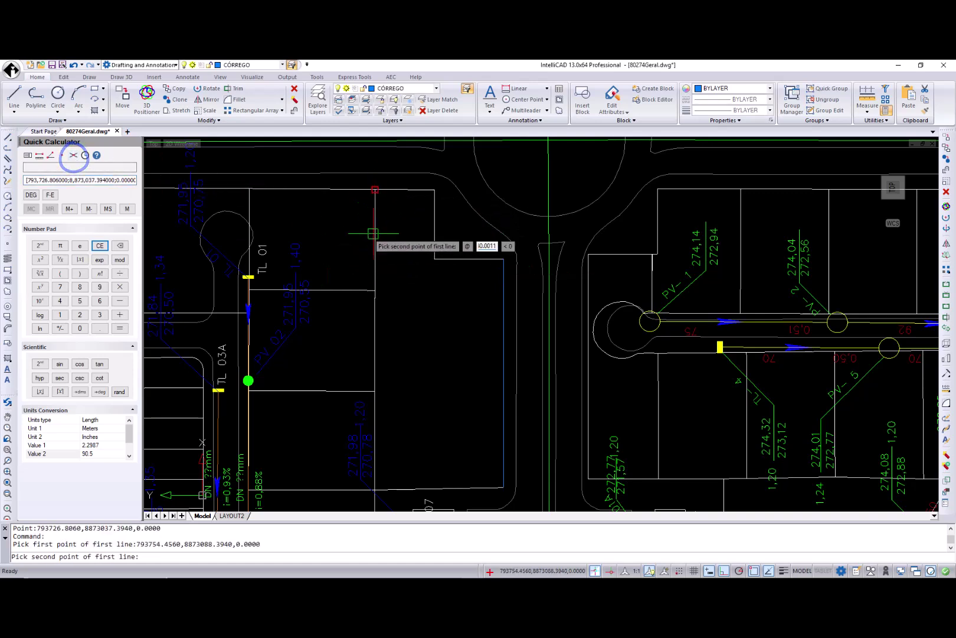
left_click(375, 391)
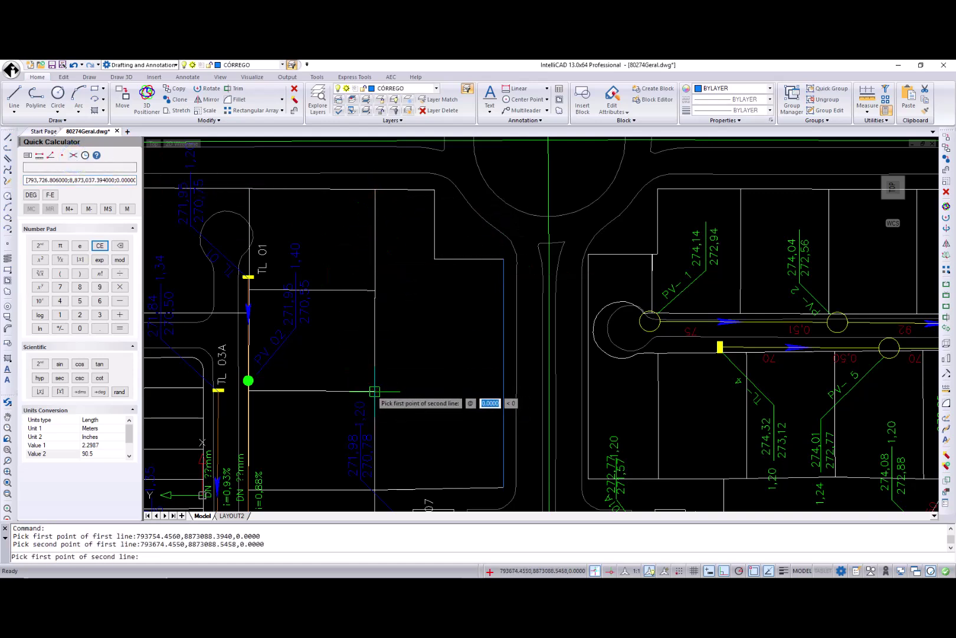
left_click(248, 289)
left_click(502, 287)
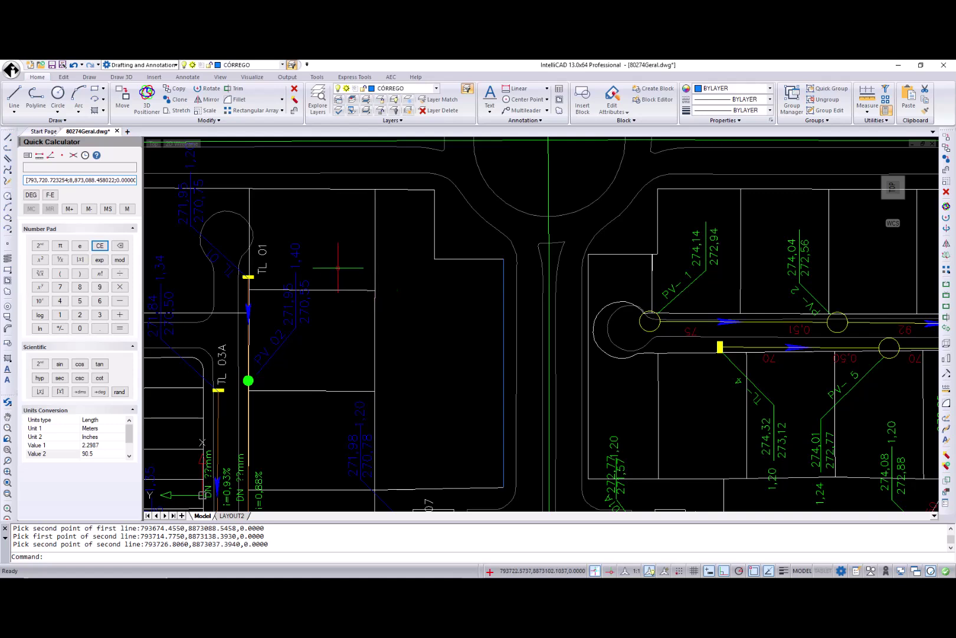
Recall the cosd(128.436883) calculation from the Quick Calculator history, and clear the history
left_click(86, 156)
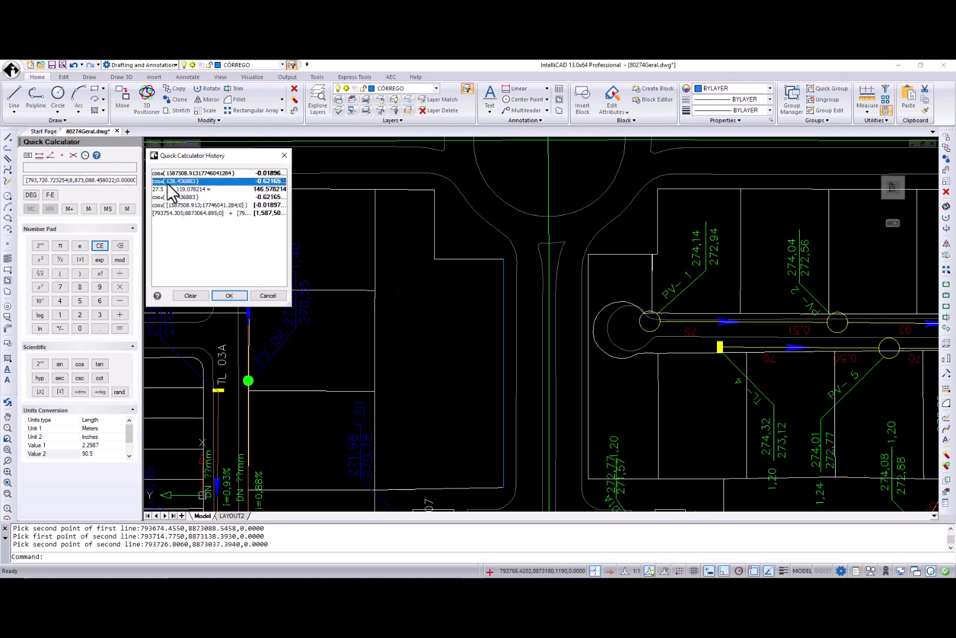
double_click(195, 181)
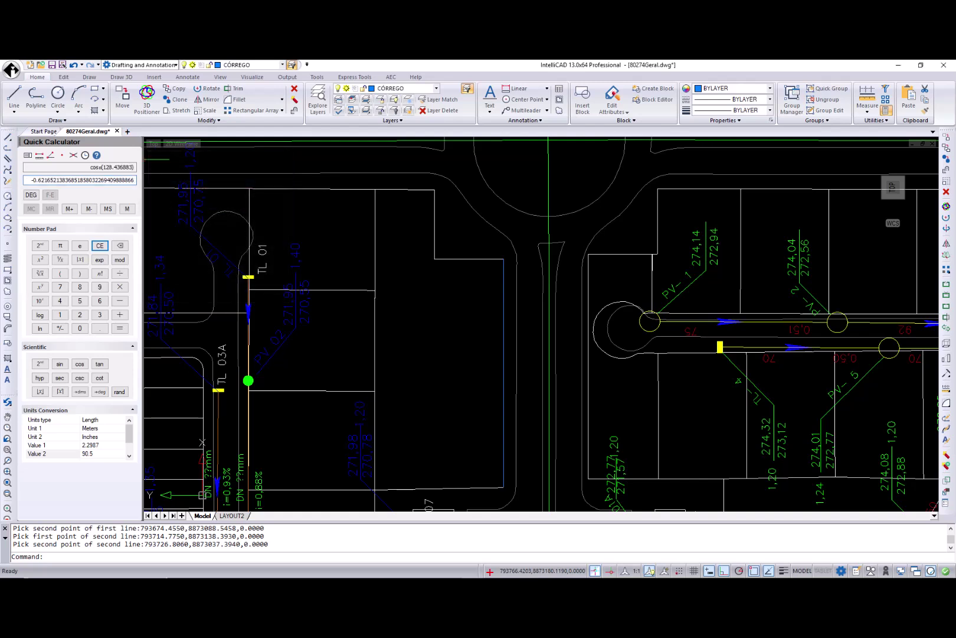
left_click(86, 155)
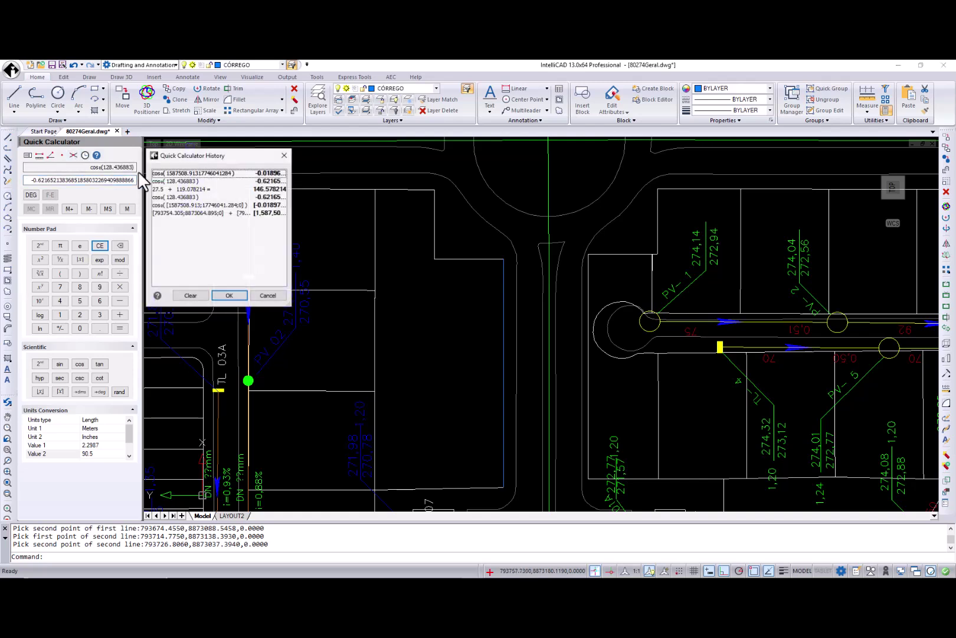
left_click(198, 296)
left_click(284, 156)
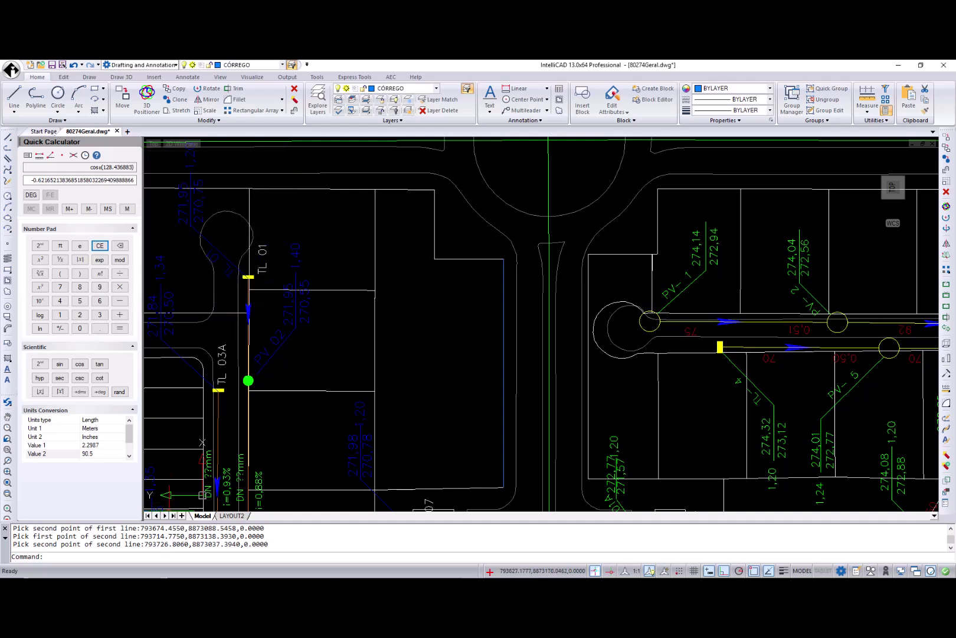
Start the command-line calculator with the CAL command
left_click(95, 557)
type("CAL")
key("Return")
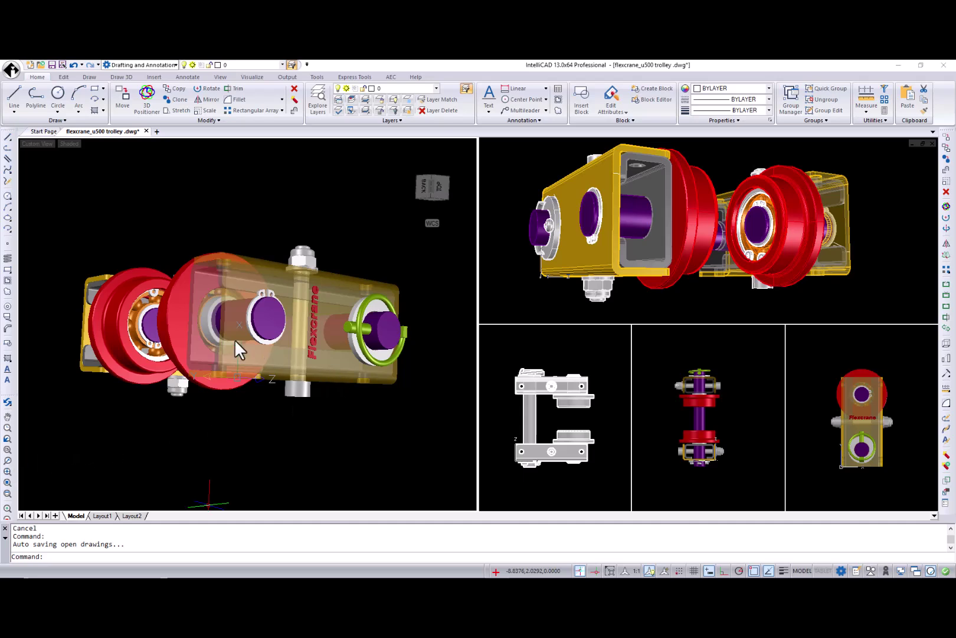
Preview the model printout of the large shaded trolley viewport, and leave the print setup without printing
left_click(9, 70)
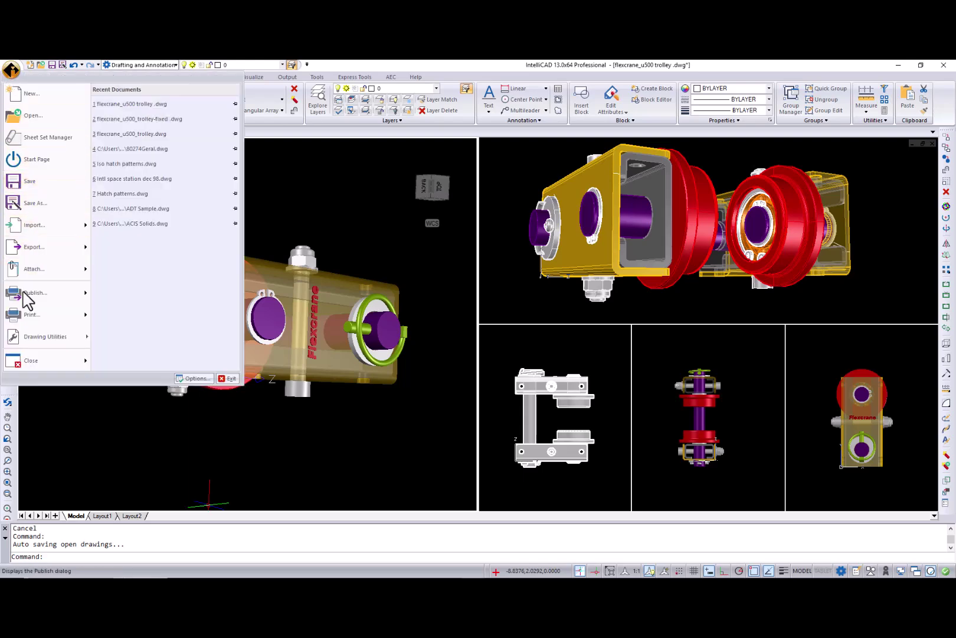
left_click(41, 292)
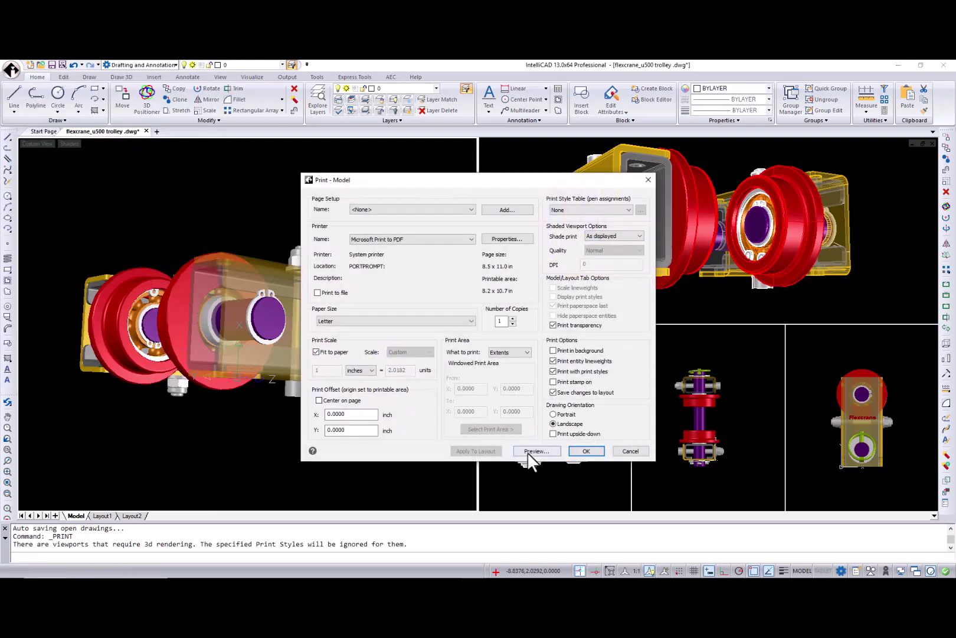
left_click(534, 451)
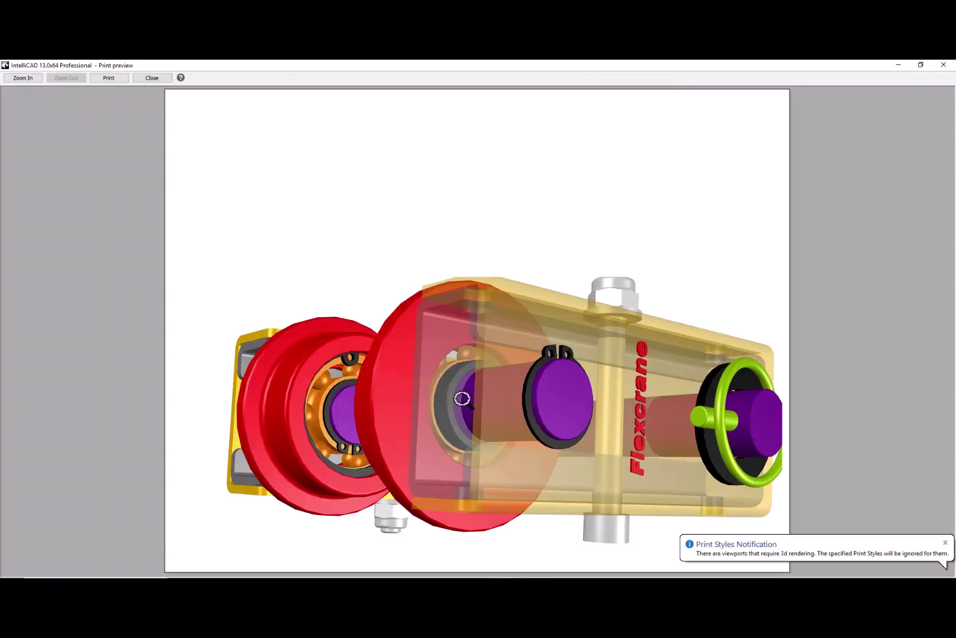
left_click(136, 79)
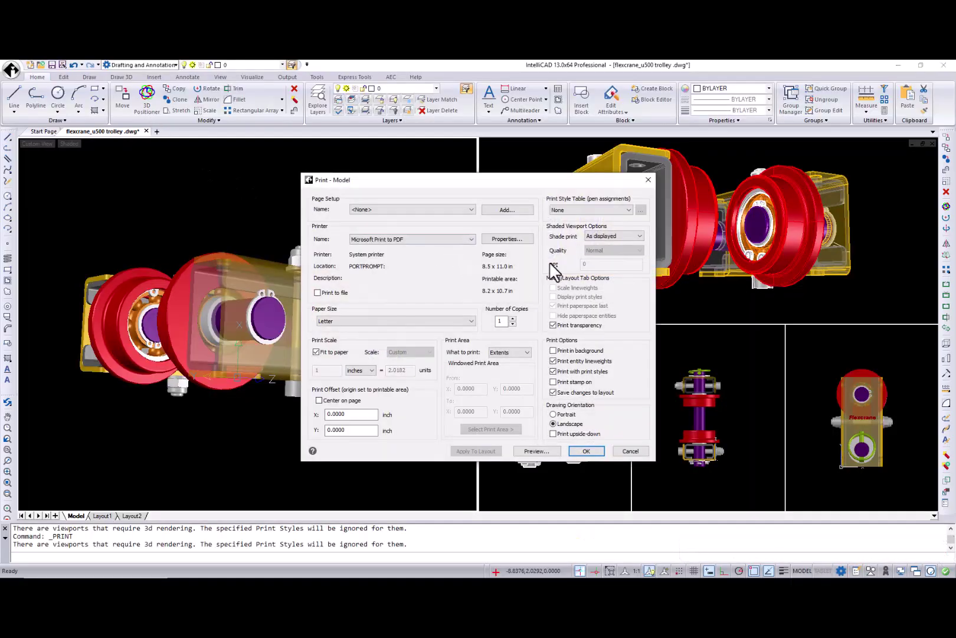
left_click(648, 180)
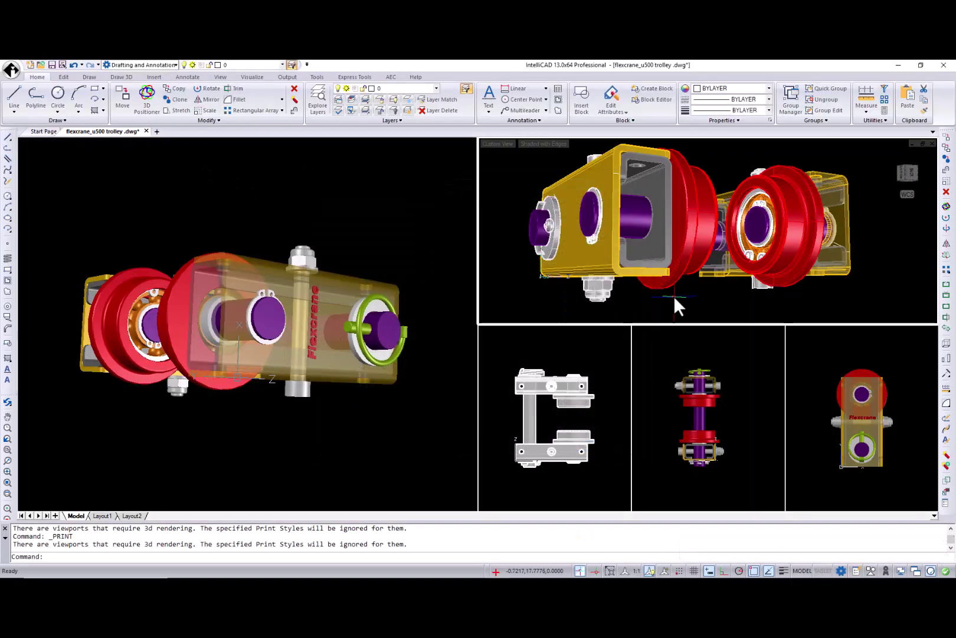
Preview the printout of the custom-view viewport shaded with edges, and leave the print setup without printing
key("ctrl+p")
left_click(553, 451)
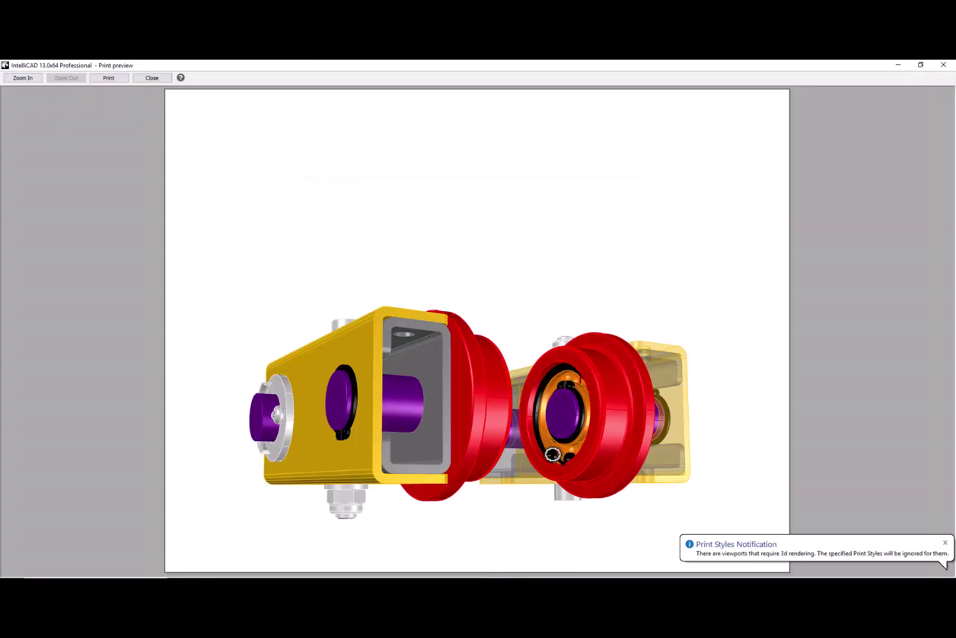
left_click(152, 77)
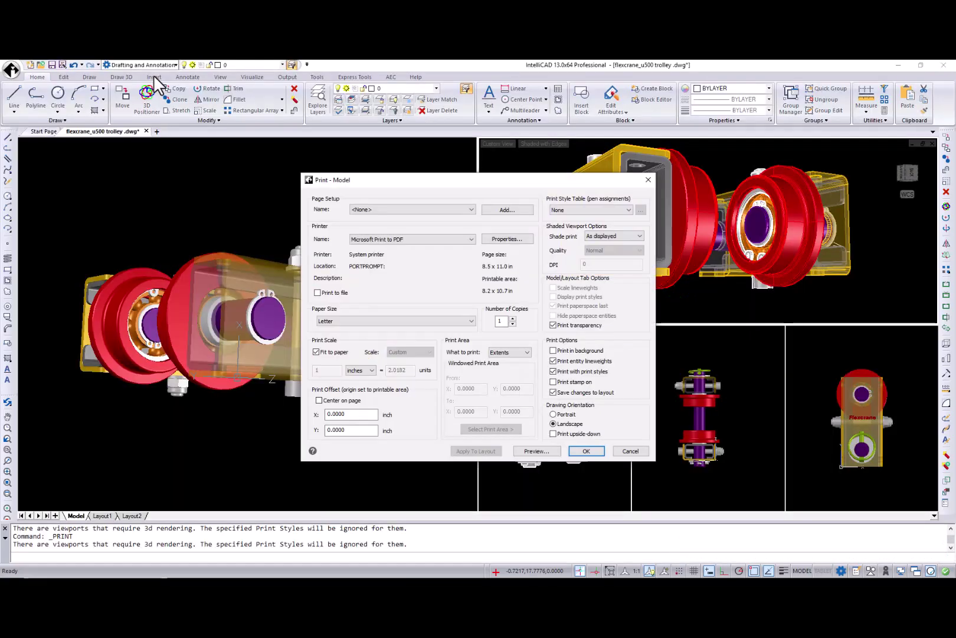
left_click(648, 180)
Activate the Right Side viewport in Shades of Gray and preview its printout
left_click(614, 432)
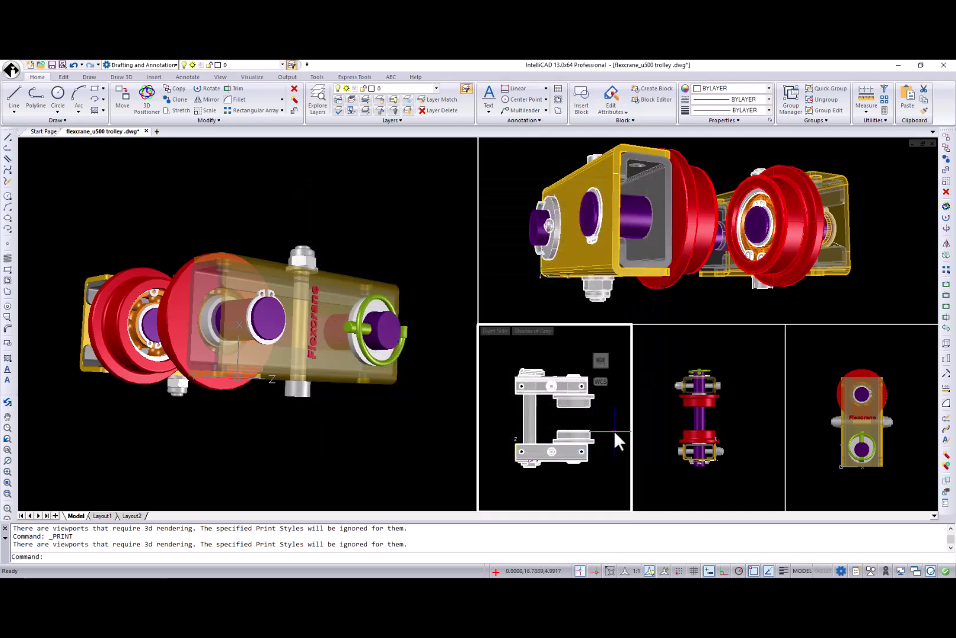
key("ctrl+p")
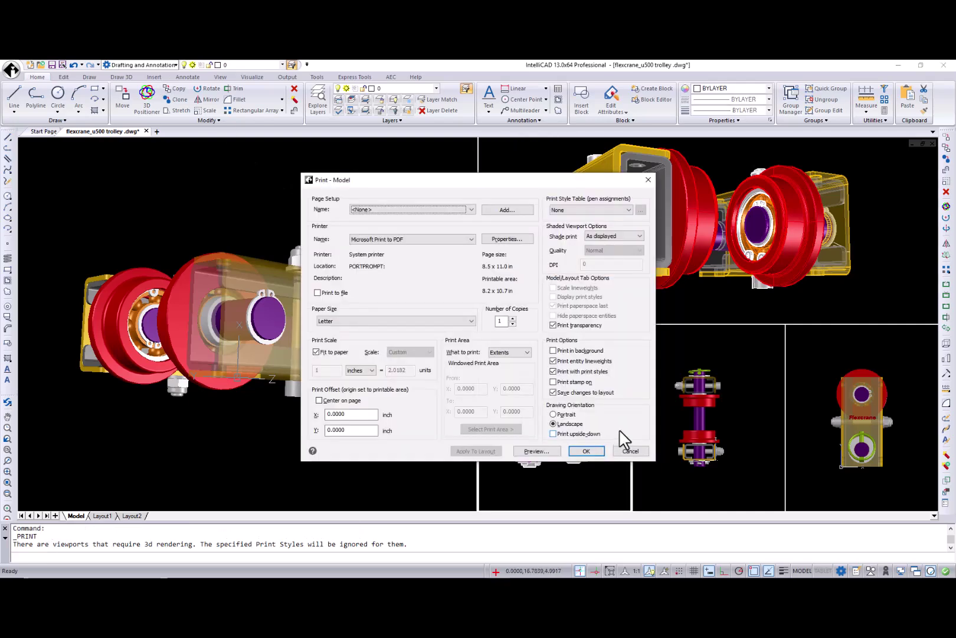
left_click(546, 452)
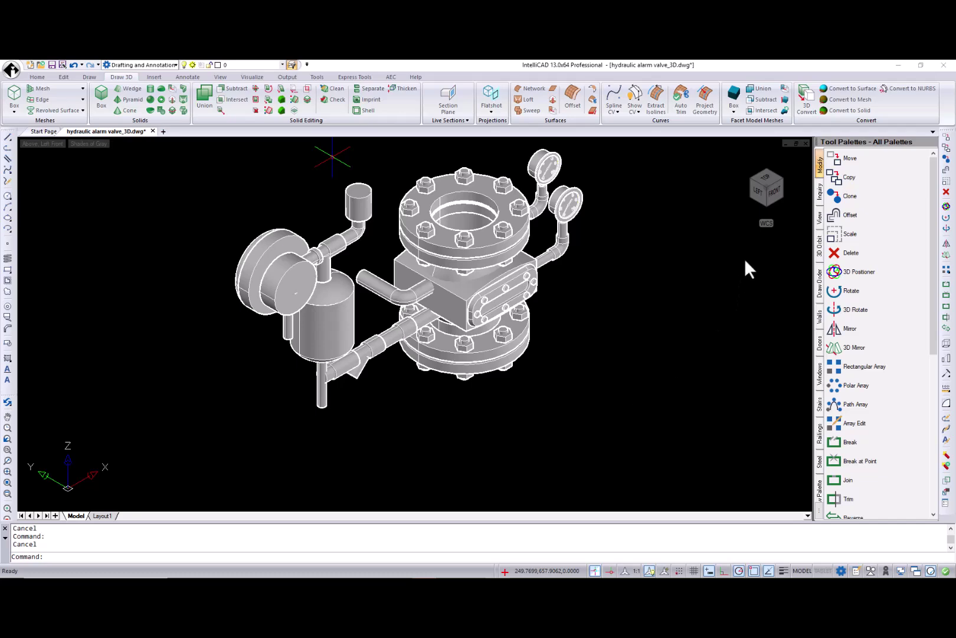
Show the hydraulic alarm valve from the top and set up a Flatshot with obscured lines in Yellow and DASHED2 linetype
left_click(767, 176)
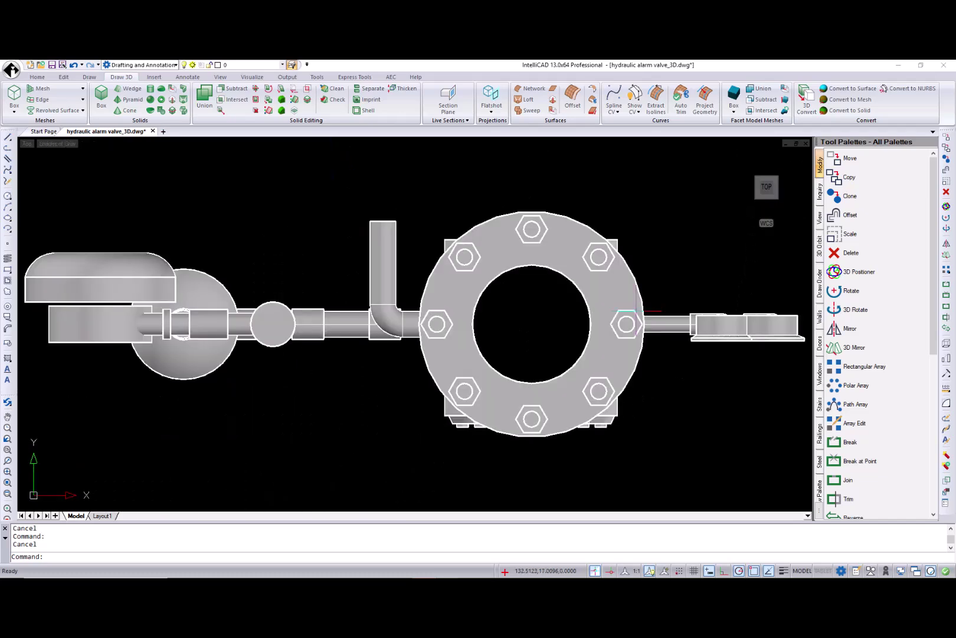
scroll(635, 311, "down", 1)
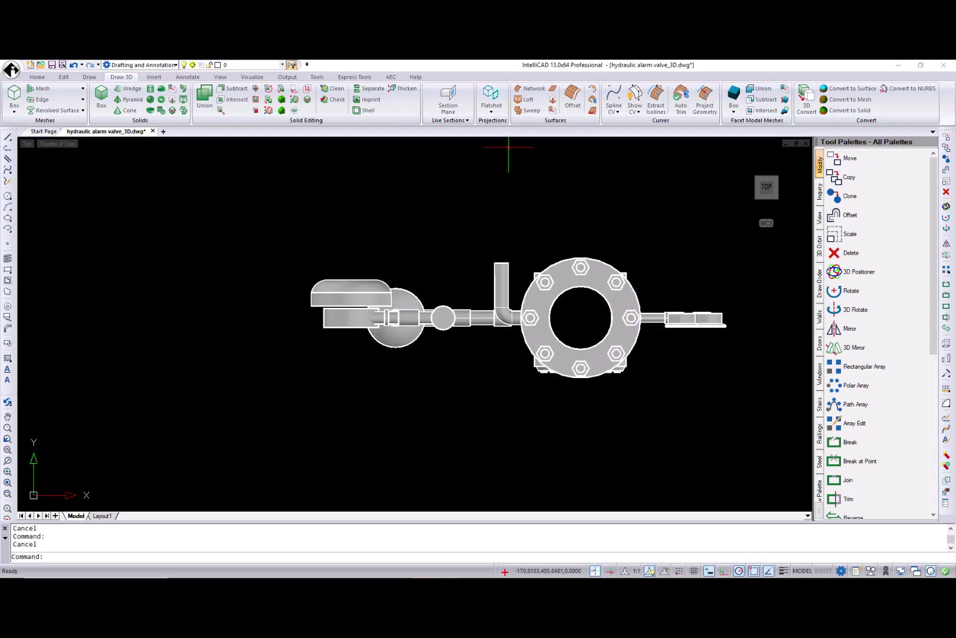
left_click(490, 97)
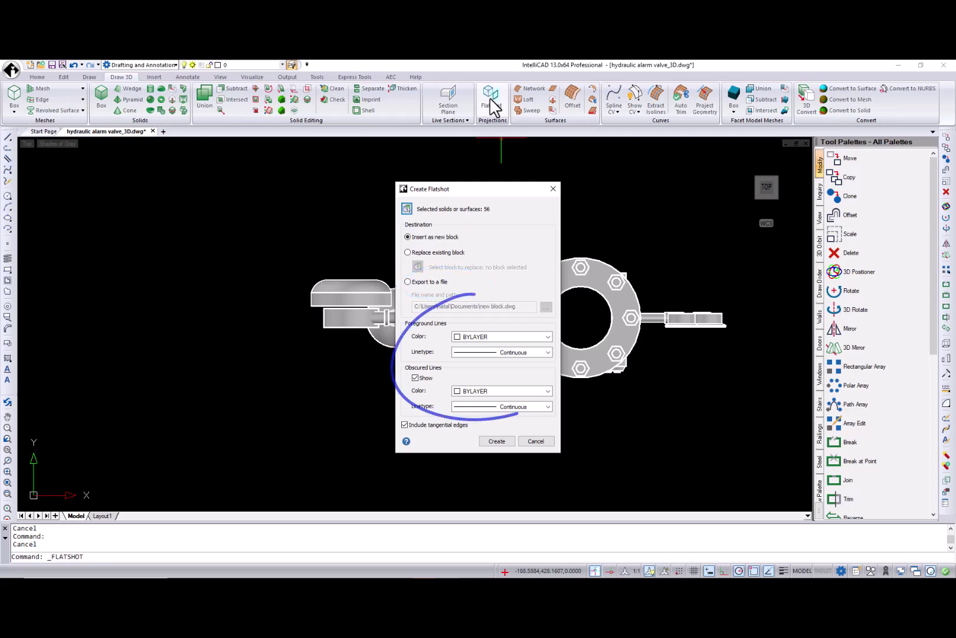
left_click(548, 391)
left_click(474, 426)
left_click(548, 406)
left_click(522, 449)
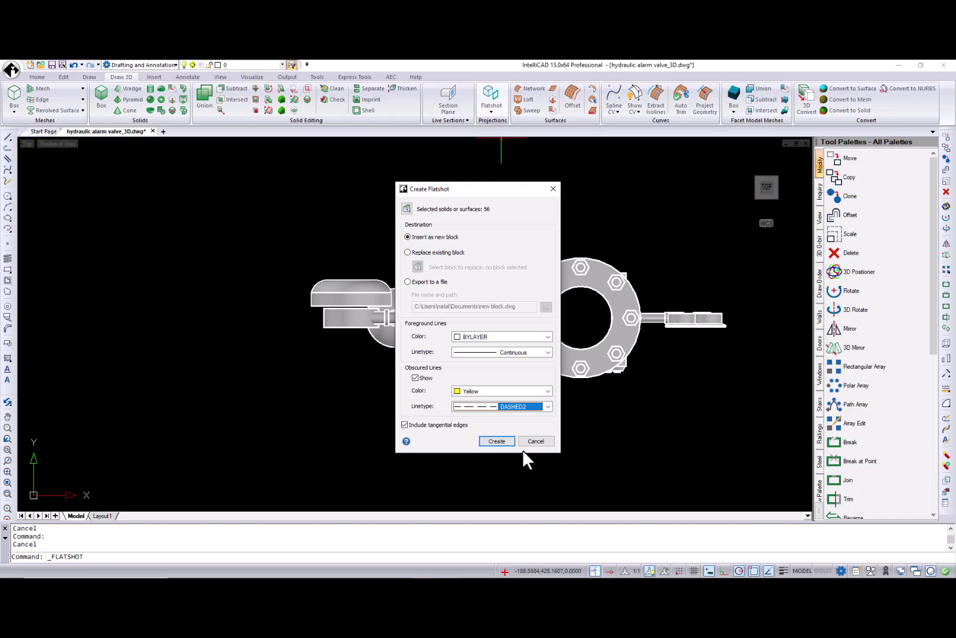
Create the flatshot as a new block and insert it below the valve model at the default scale
left_click(497, 442)
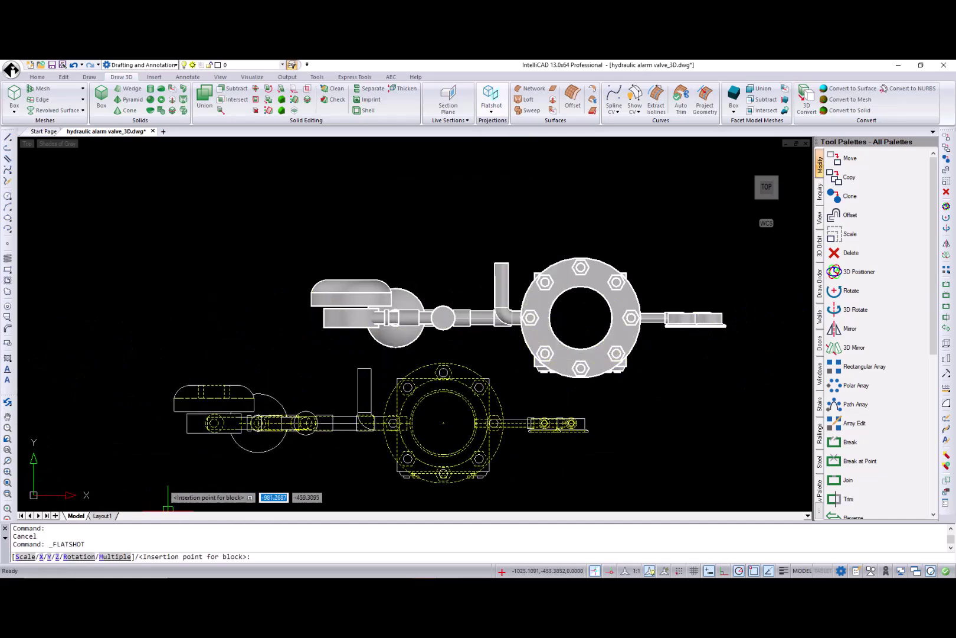
left_click(106, 506)
key("Return")
key("Return")
key("Return")
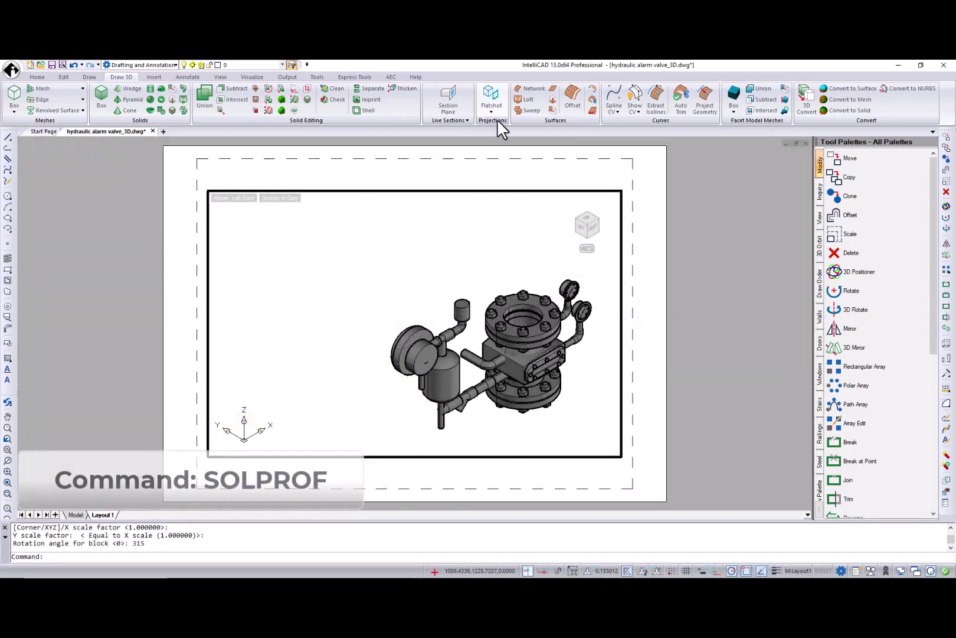
Create a solid profile of the valve body's solids with hidden lines on a separate layer, projected onto a plane, and tangential edges deleted
left_click(495, 114)
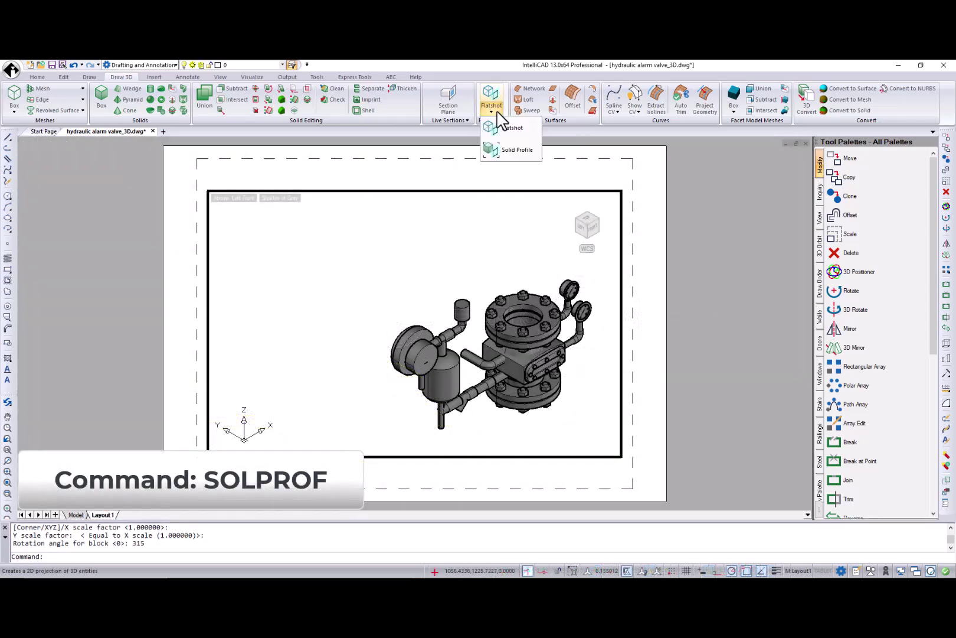
left_click(511, 153)
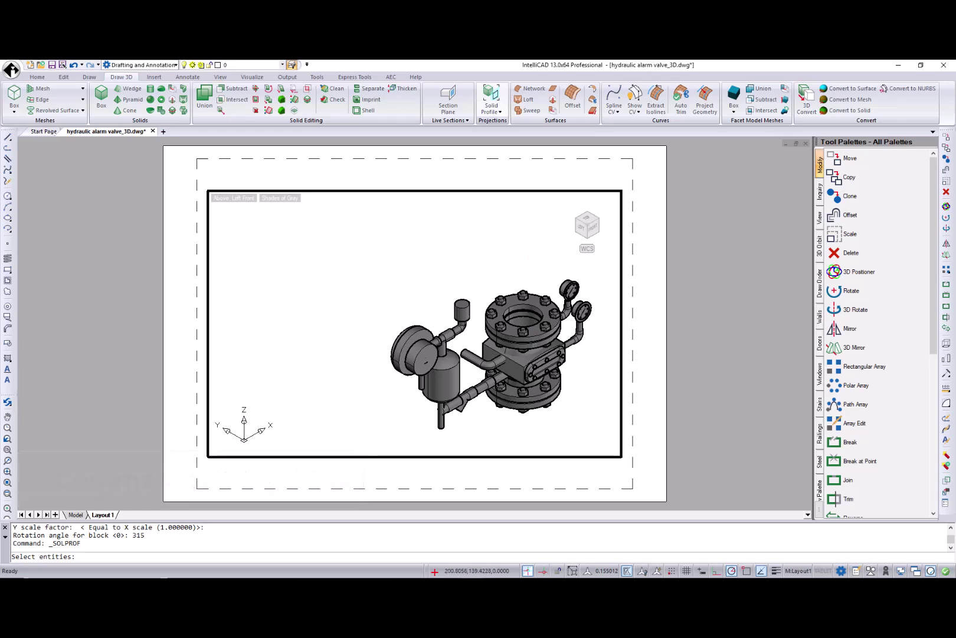
left_click(531, 339)
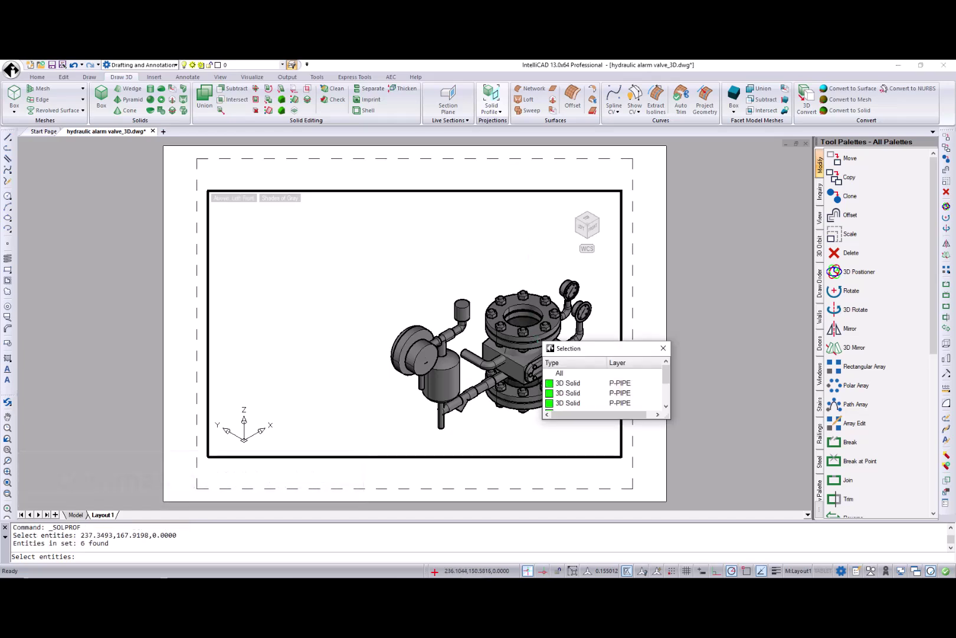
left_click(551, 372)
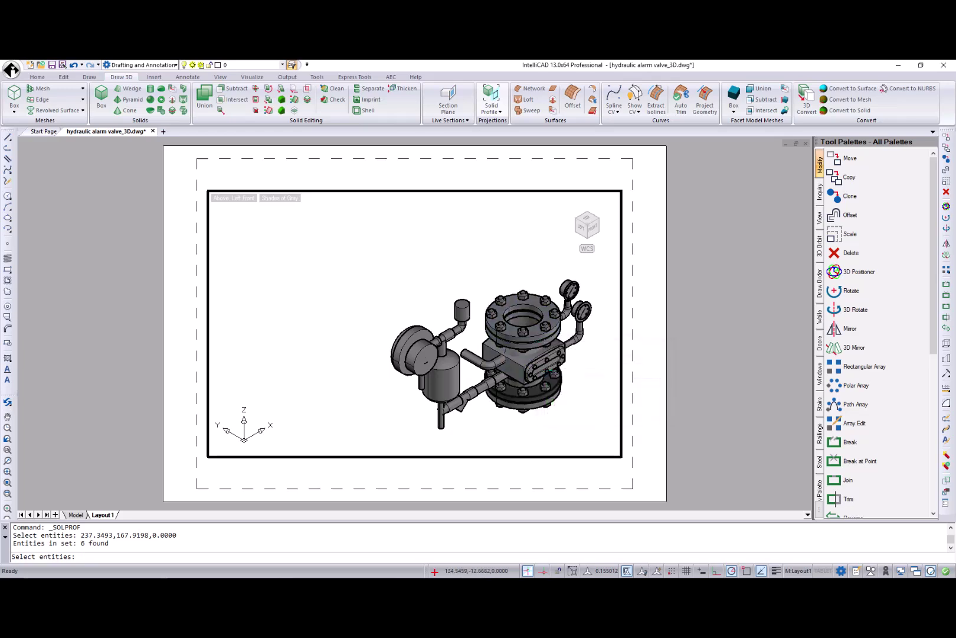
key("Return")
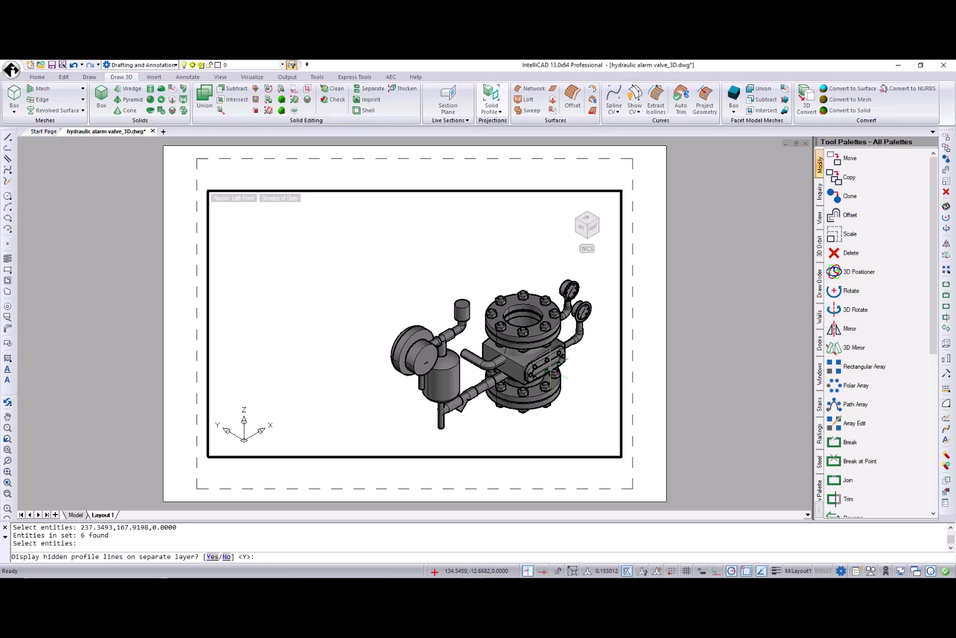
key("Return")
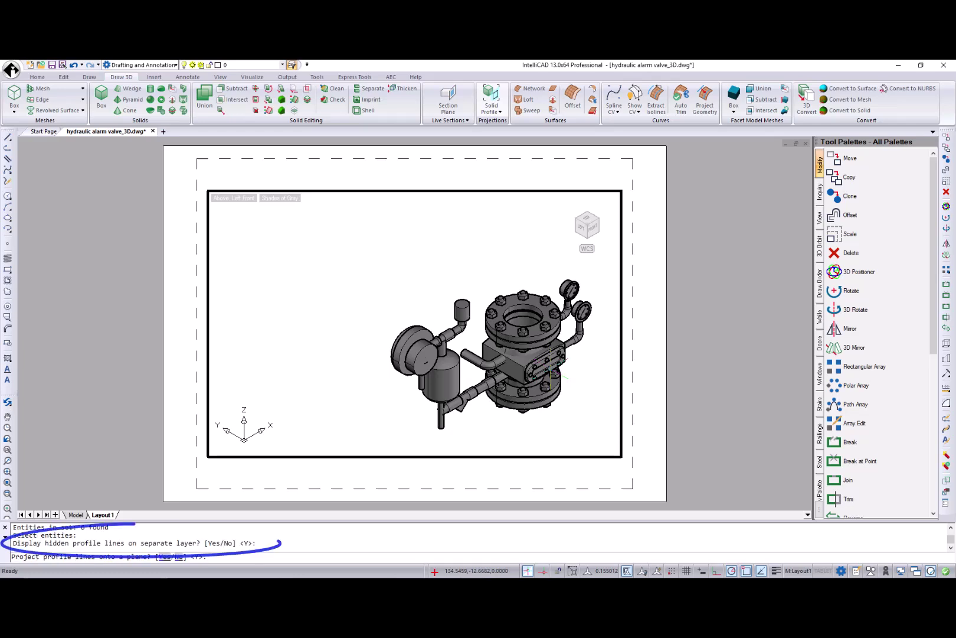
key("Return")
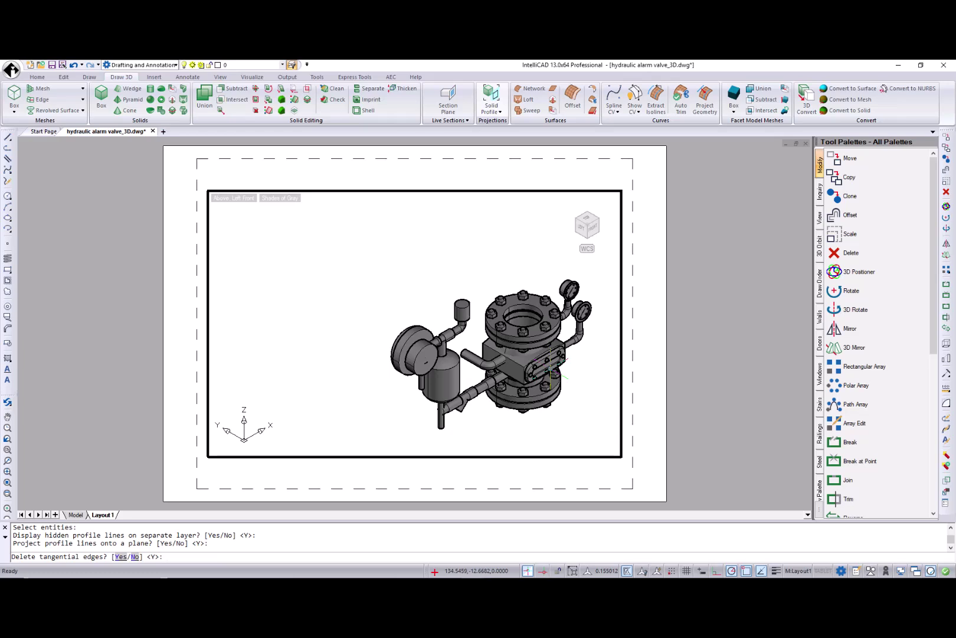
key("Return")
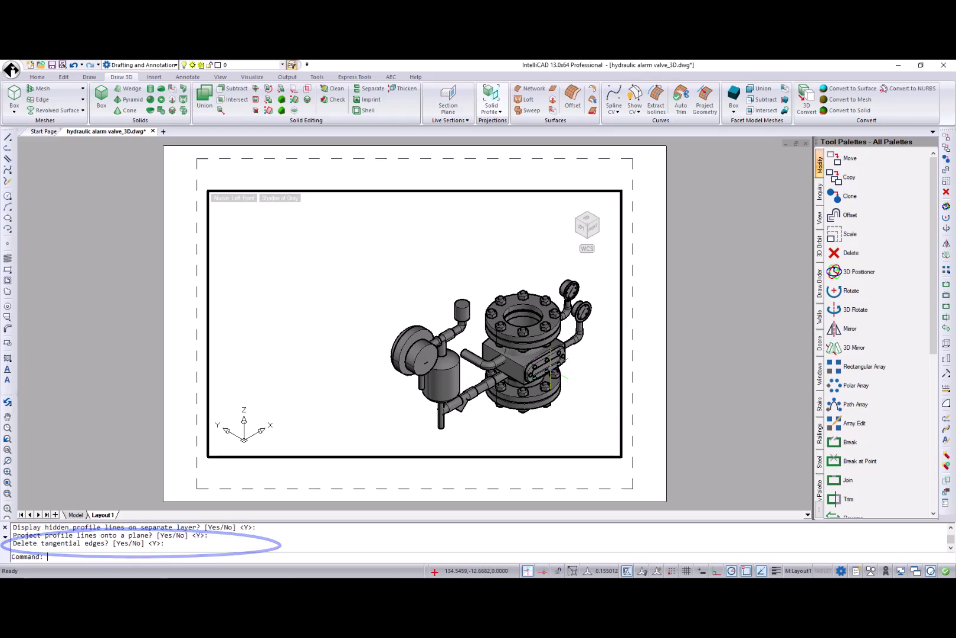
Undo the last two grip edits and move the profile block on layer PV-226 into the empty area beside the valve
key("ctrl+z")
key("ctrl+z")
left_click(531, 378)
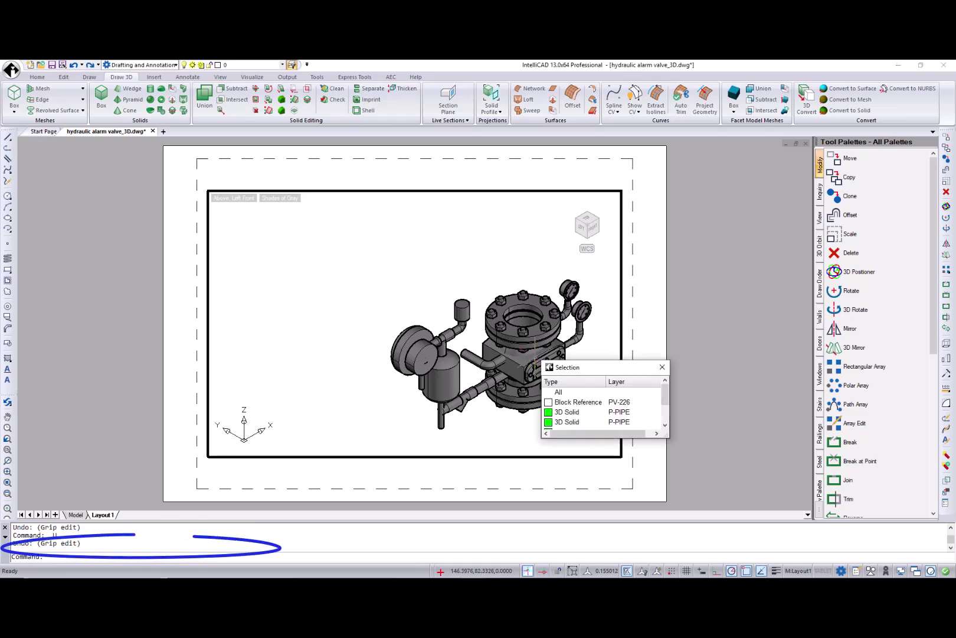
left_click(576, 402)
left_click(538, 395)
left_click(344, 340)
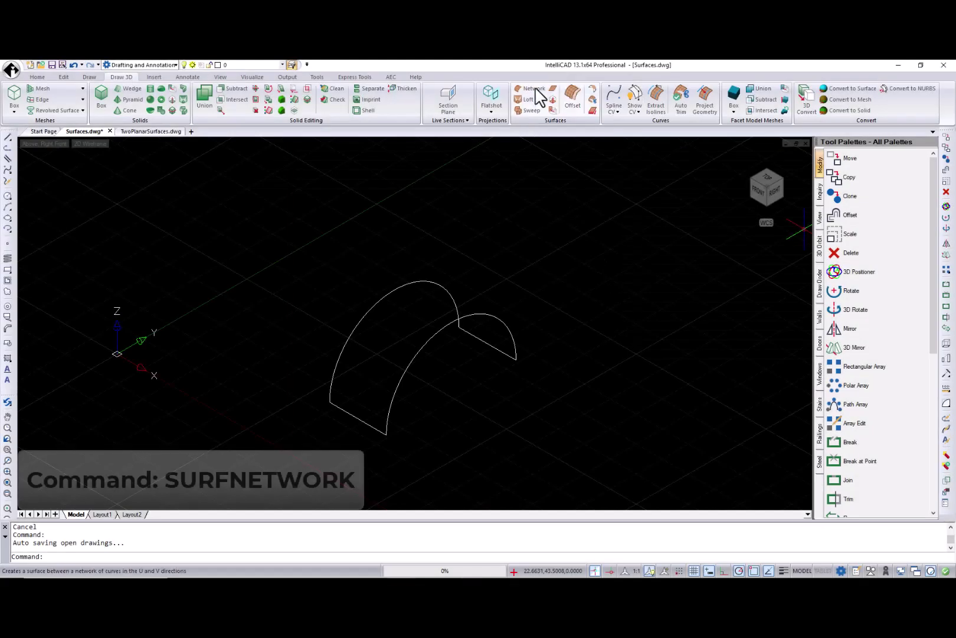
Create a network surface using the two arcs as the first direction and the two straight connecting lines as the second
left_click(535, 89)
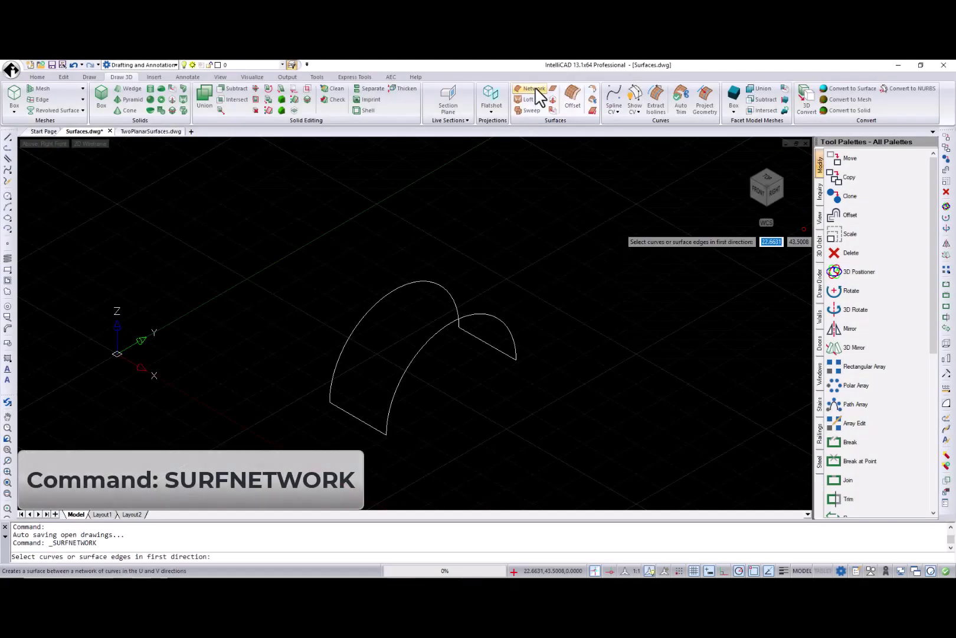
left_click(444, 337)
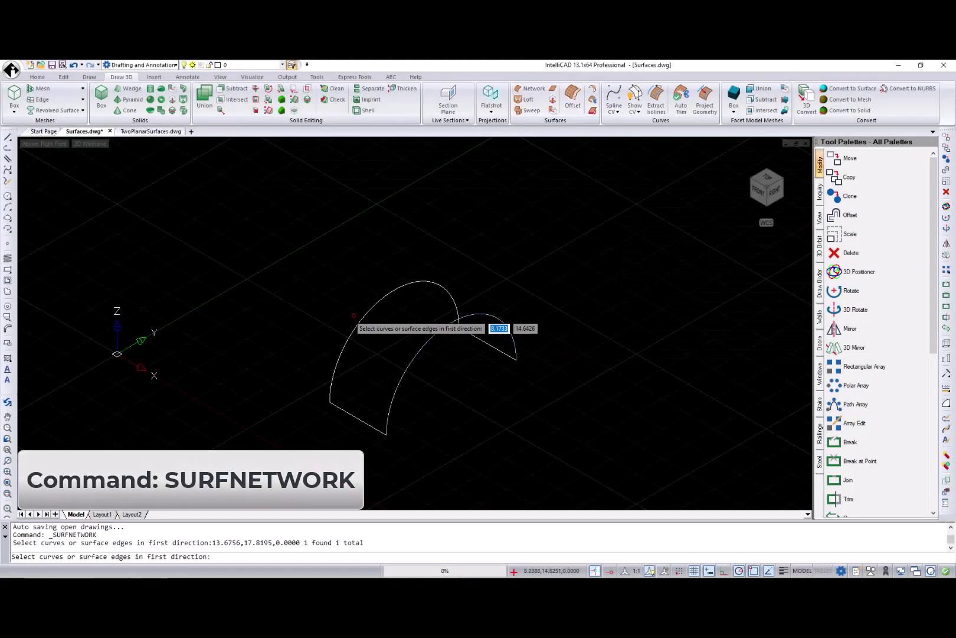
left_click(367, 310)
key("Return")
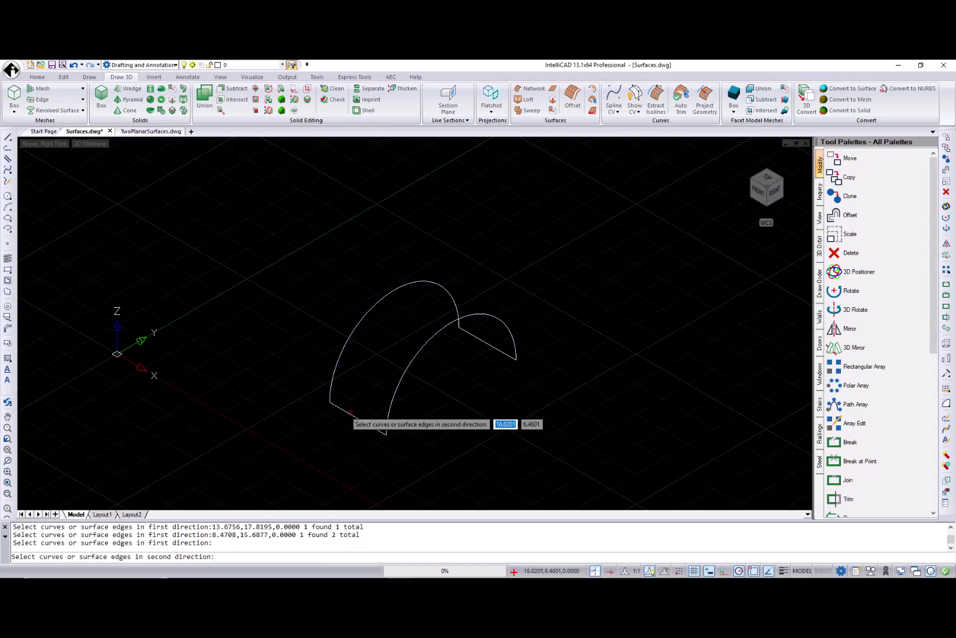
left_click(480, 340)
left_click(481, 341)
key("Return")
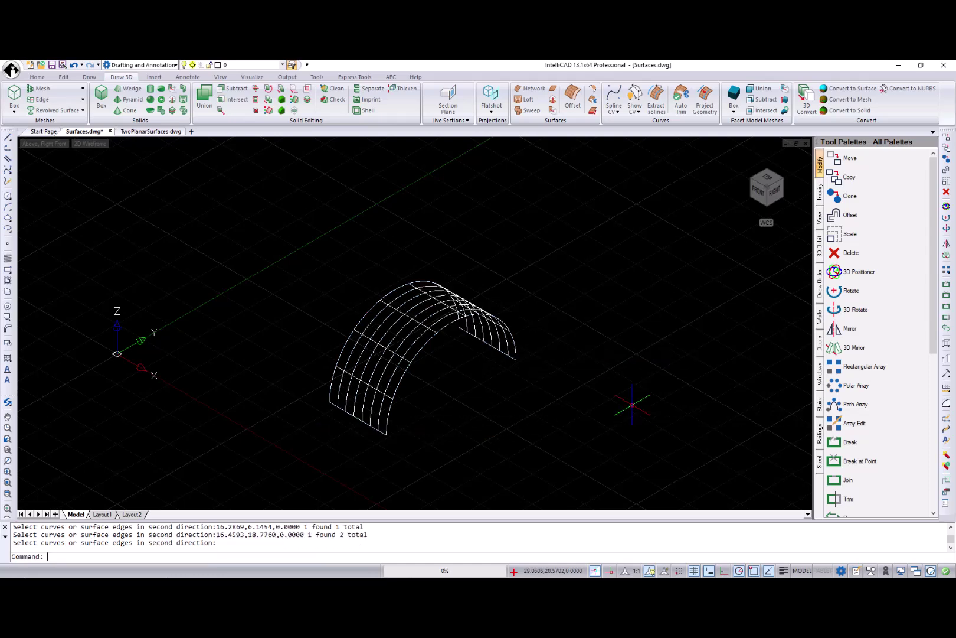
Offset the arched surface outward with the direction flipped, setting the offset distance by two picked points
left_click(572, 99)
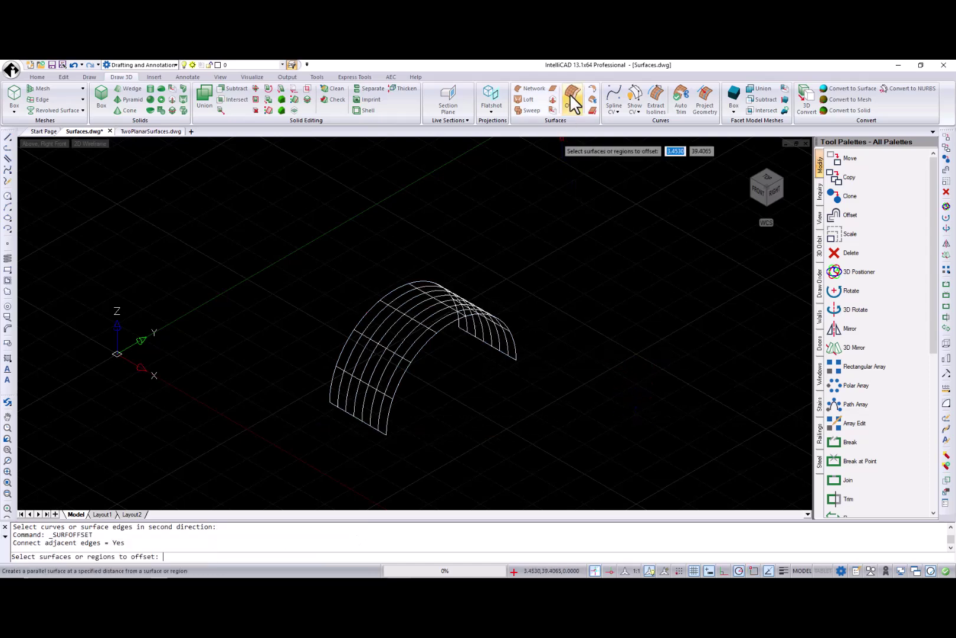
left_click(428, 340)
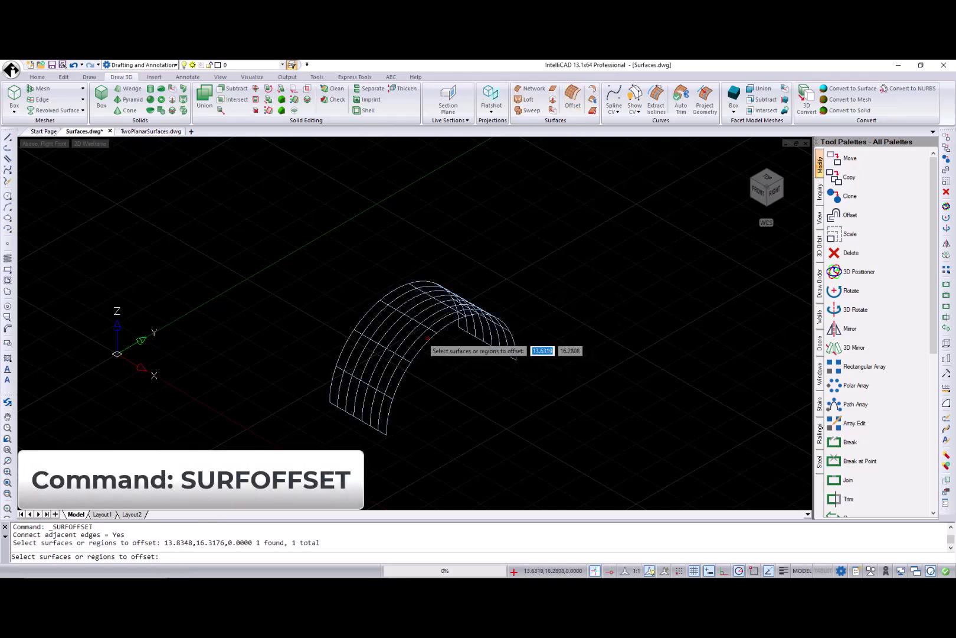
key("Return")
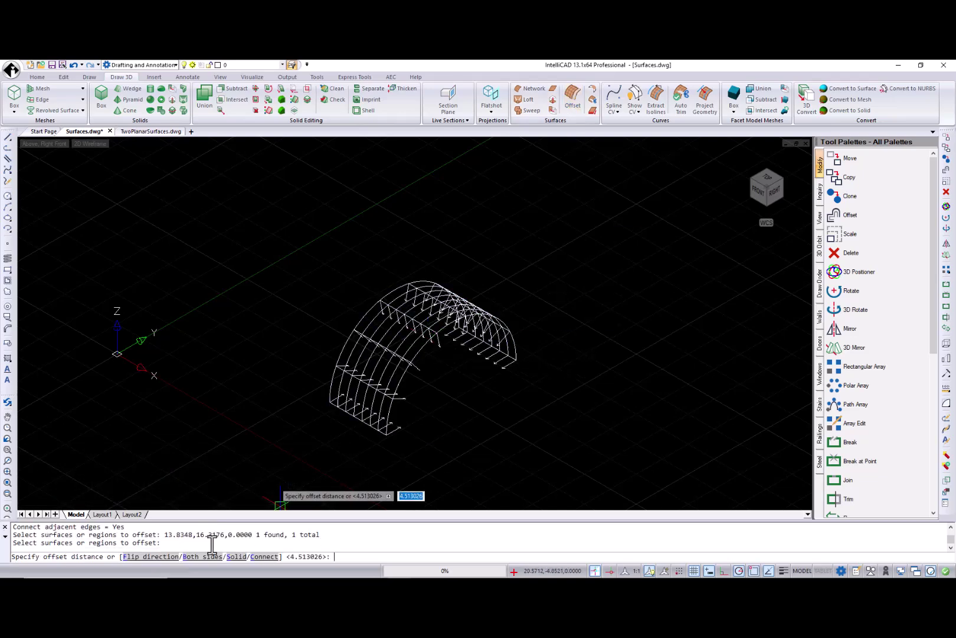
type("F")
key("Return")
left_click(330, 254)
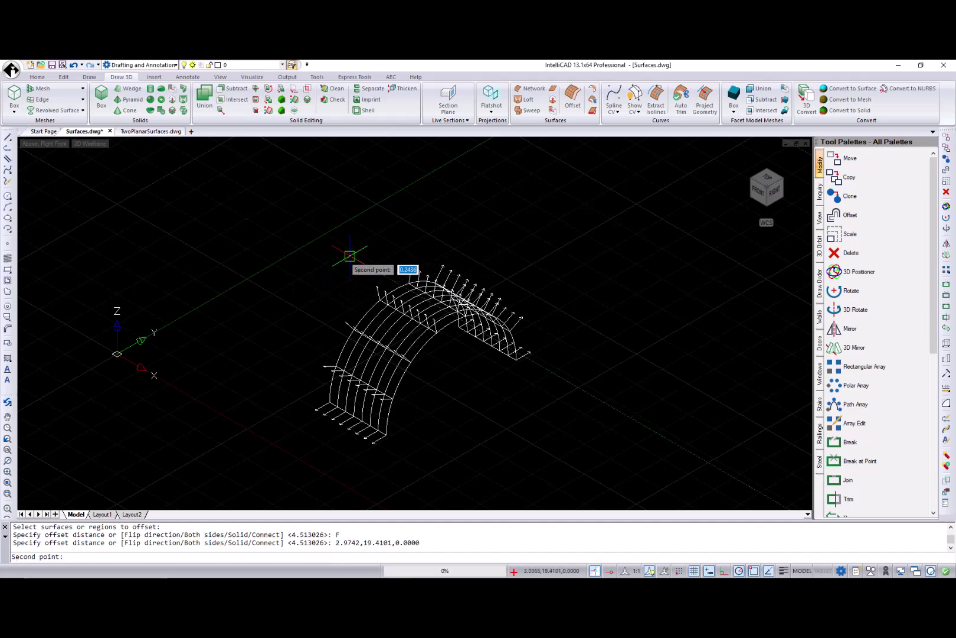
left_click(355, 274)
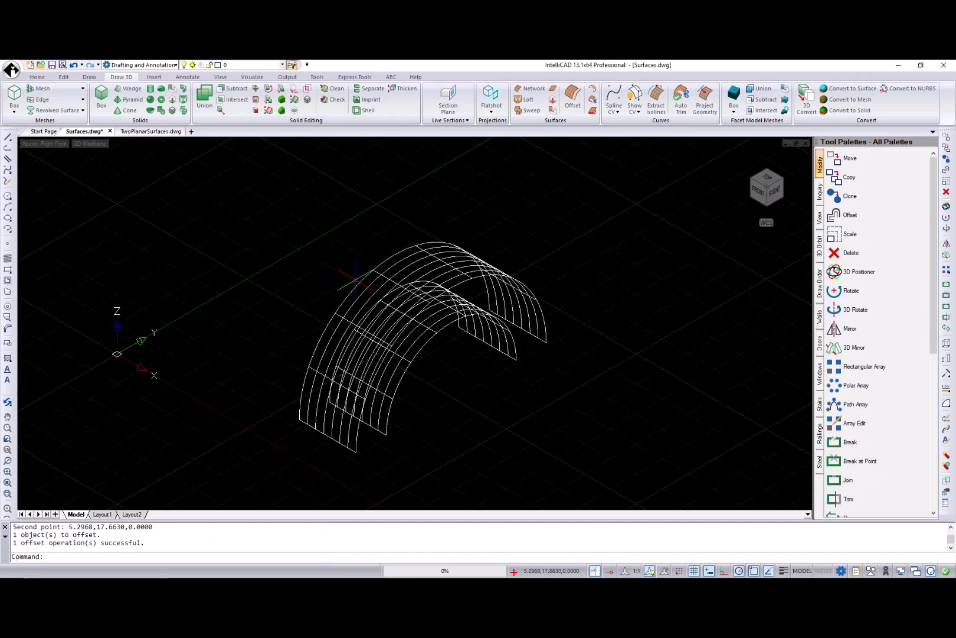
Extend the lower right boundary edge of the outer arched surface straight down by a picked distance
left_click(593, 112)
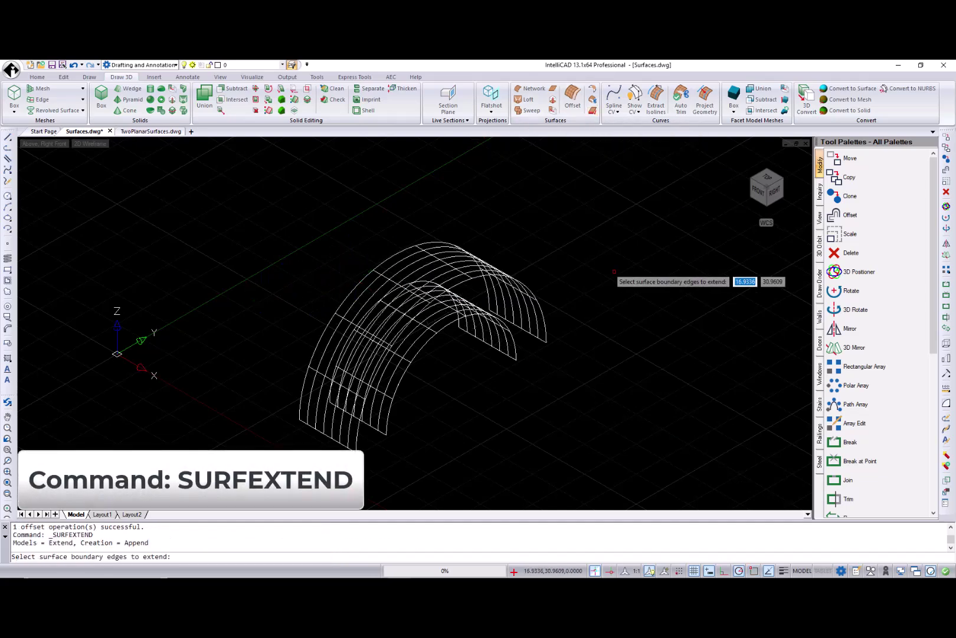
left_click(542, 342)
key("Return")
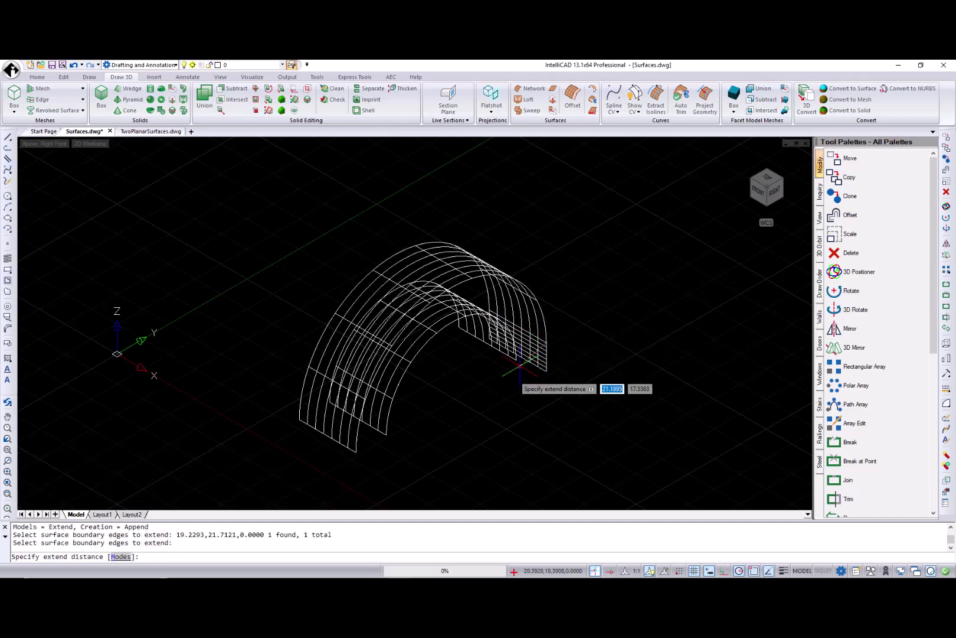
left_click(480, 437)
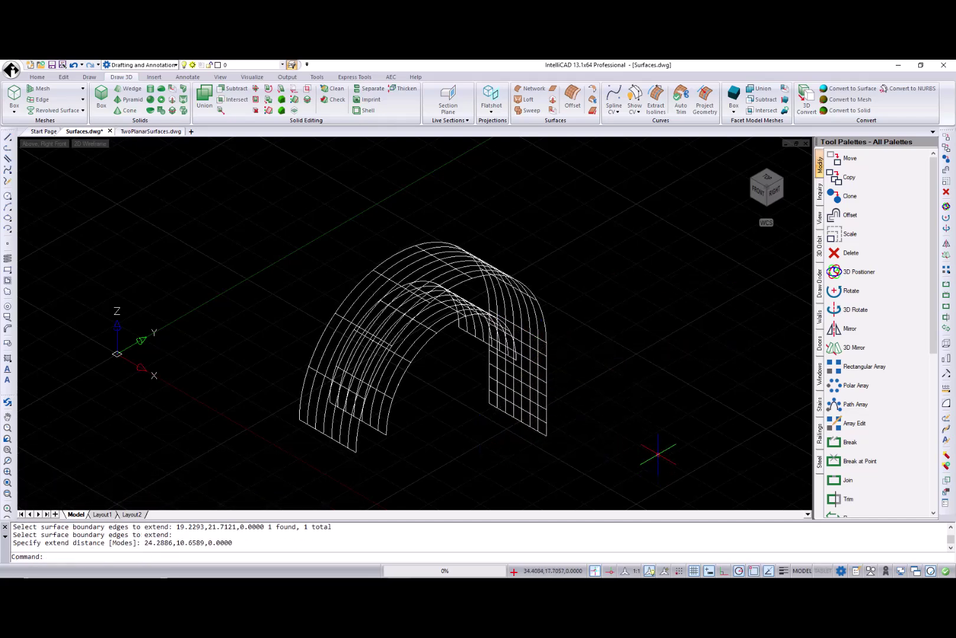
In TwoPlanarSurfaces.dwg, trim away the front-left portion of the surface running up to the right, using the crossing planar surface as the cutter
left_click(163, 132)
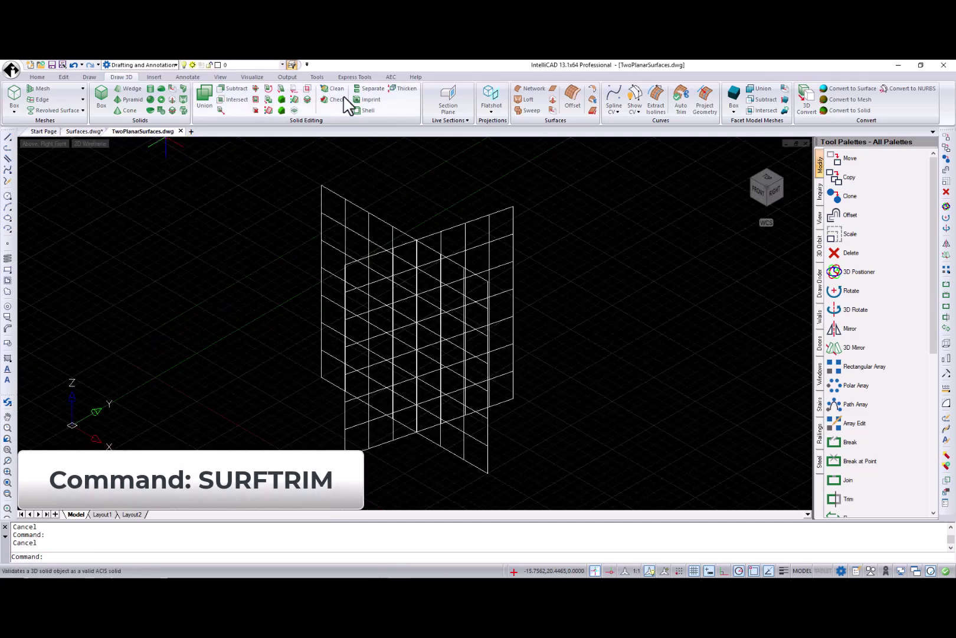
left_click(592, 99)
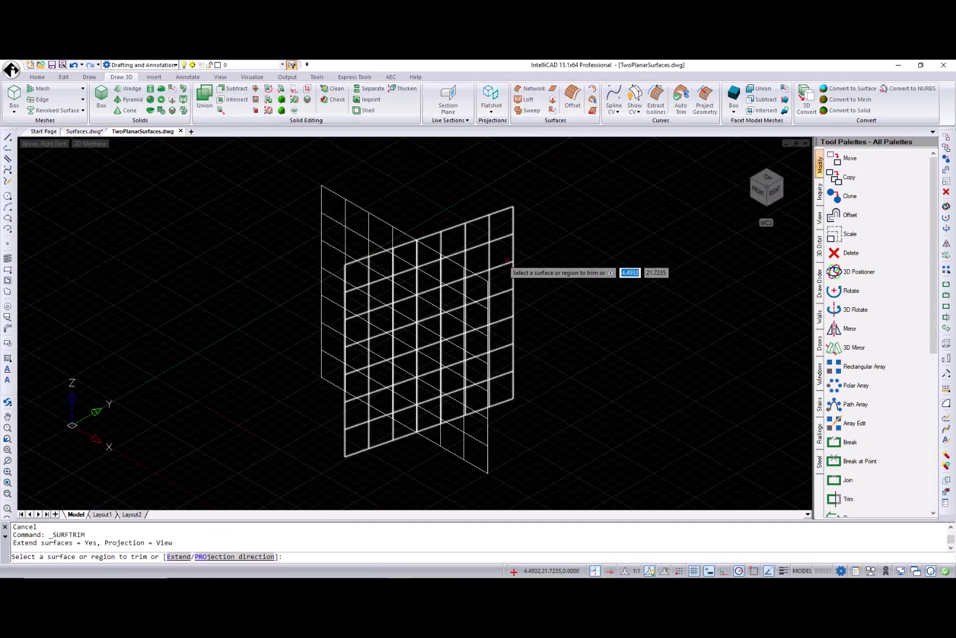
left_click(481, 222)
key("Return")
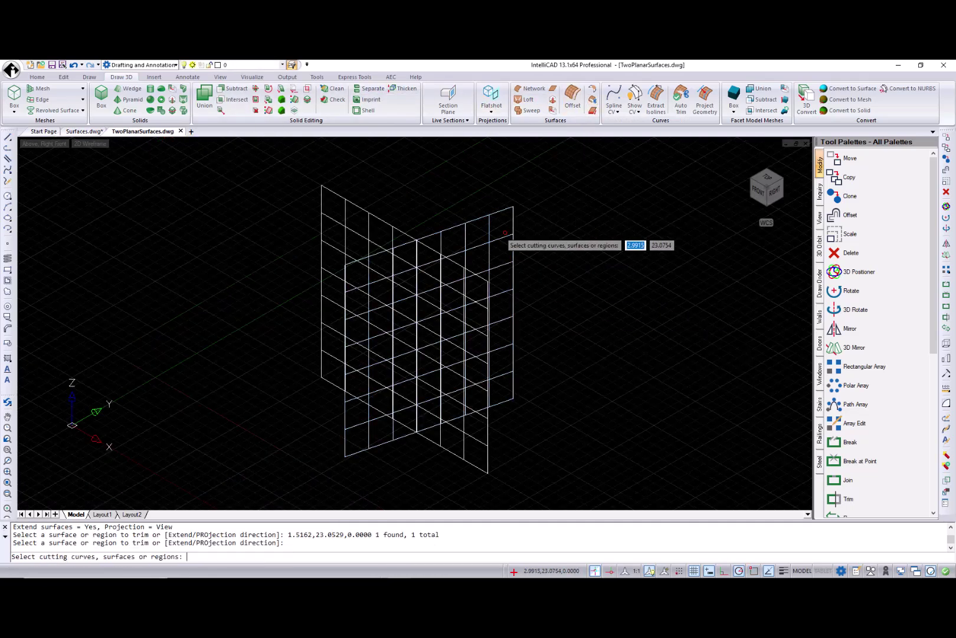
left_click(362, 213)
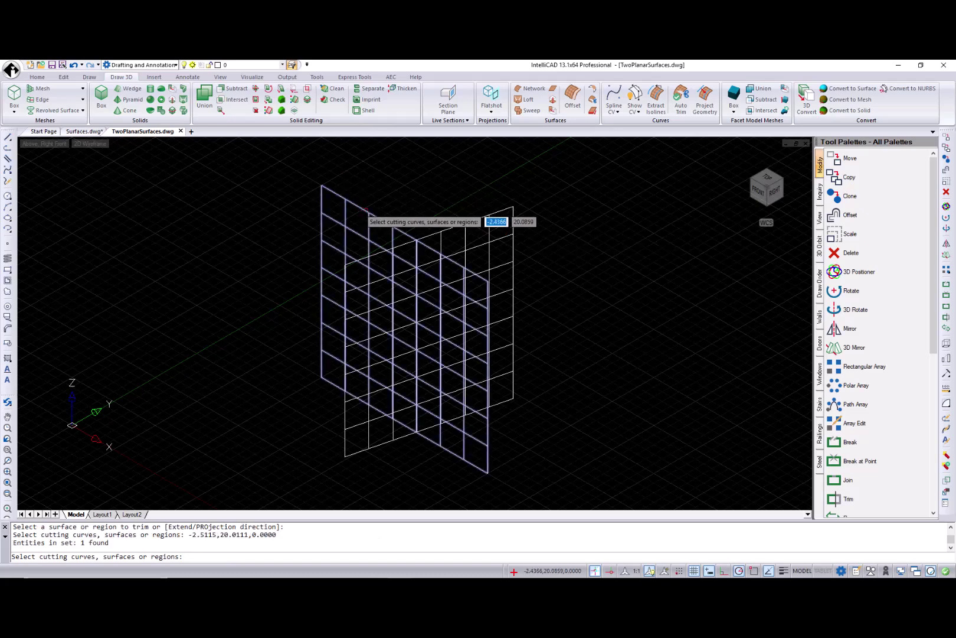
key("Return")
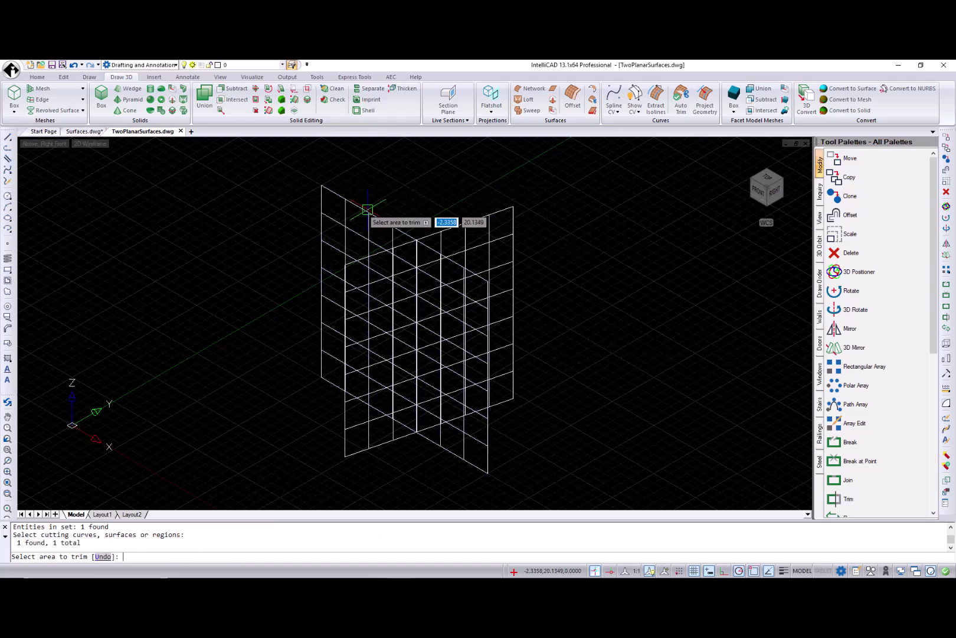
left_click(376, 438)
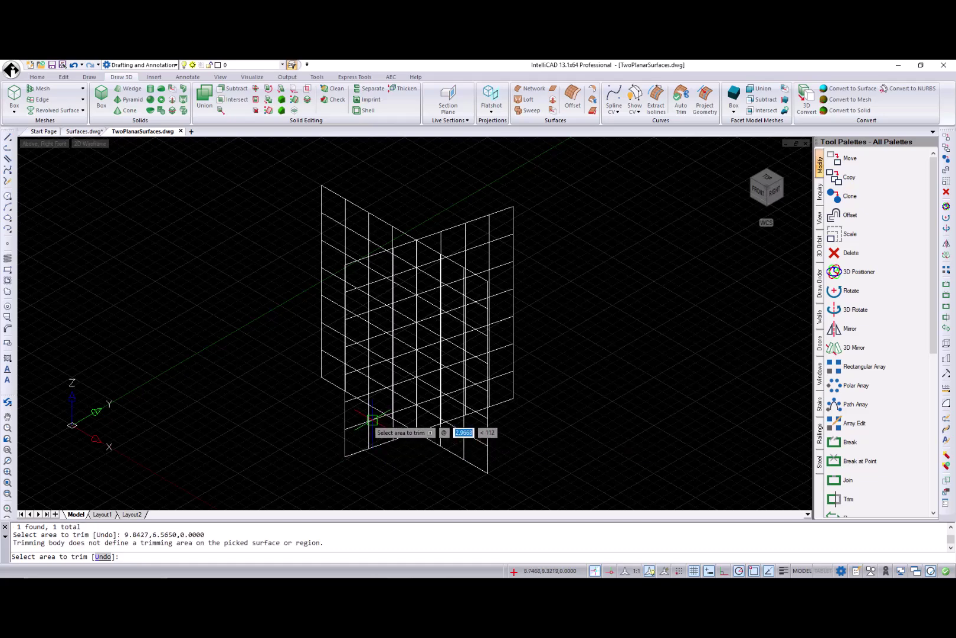
left_click(372, 425)
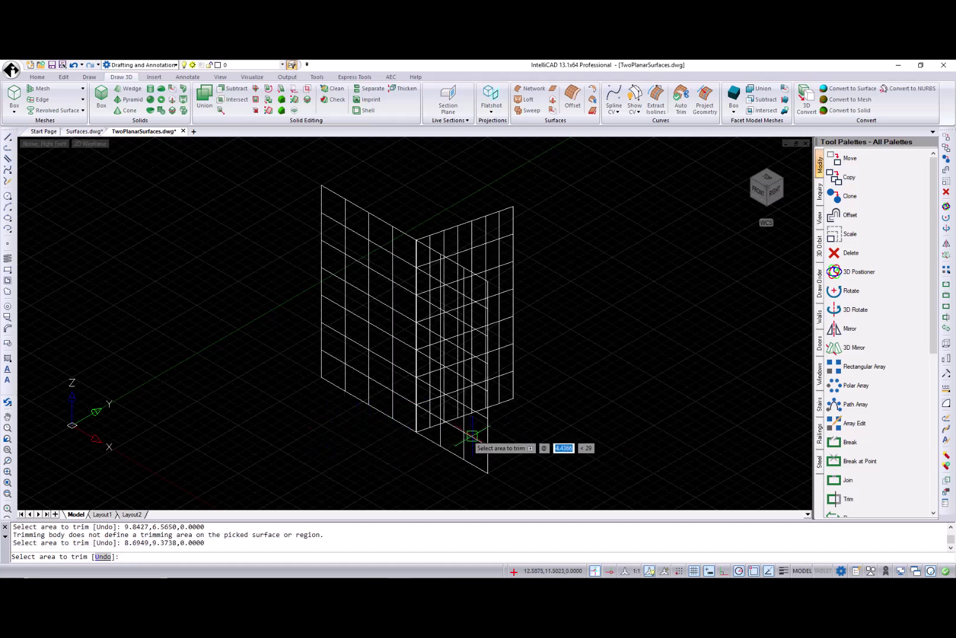
key("Return")
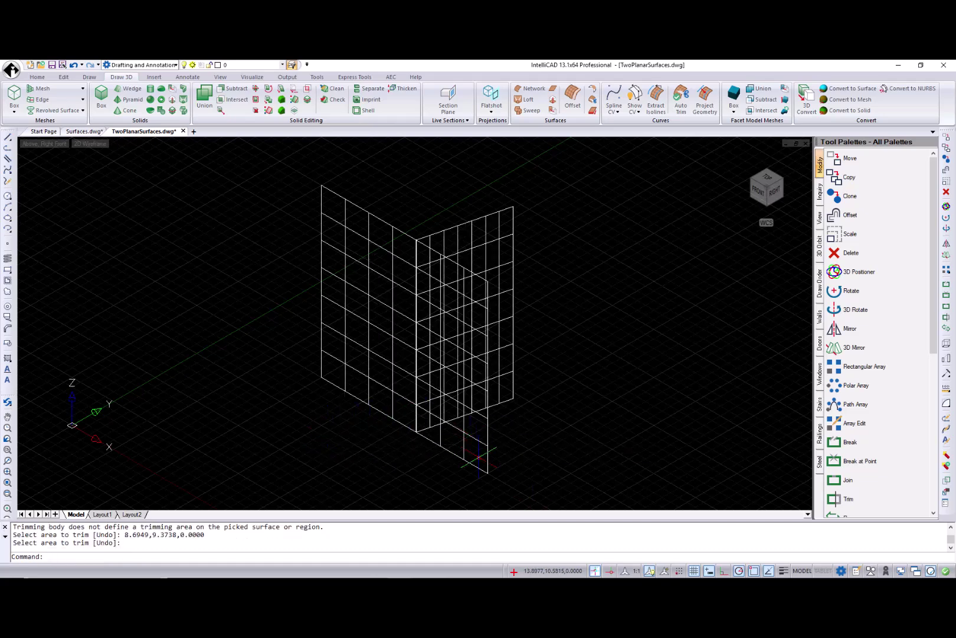
Stretch the protruding end of the untrimmed planar surface back to its intersection with the trimmed surface
left_click(474, 453)
left_click(487, 473)
left_click(415, 431)
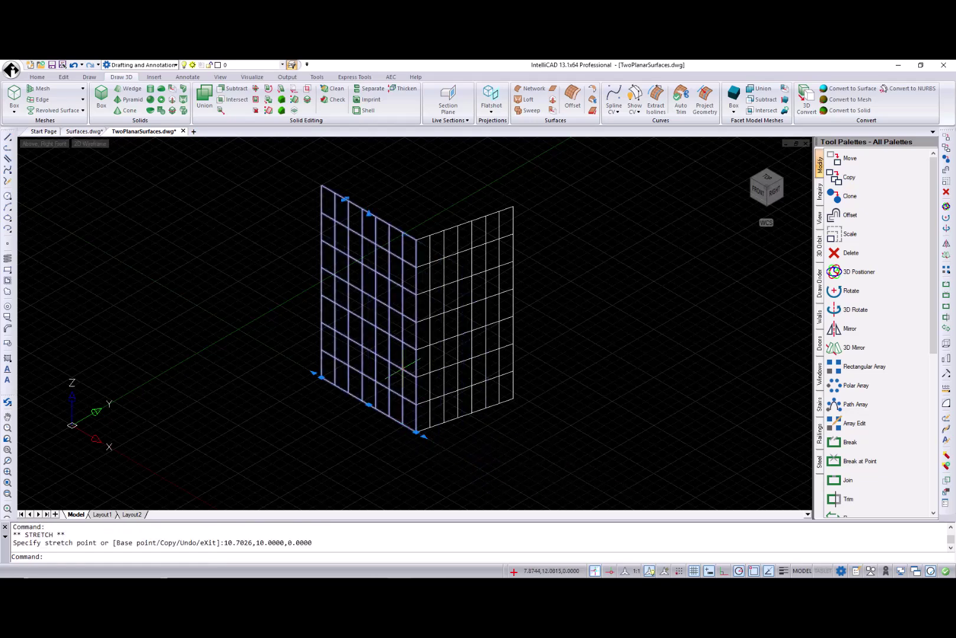
Fillet the corner between the two planar surfaces with trimming on and a radius of 2
left_click(593, 94)
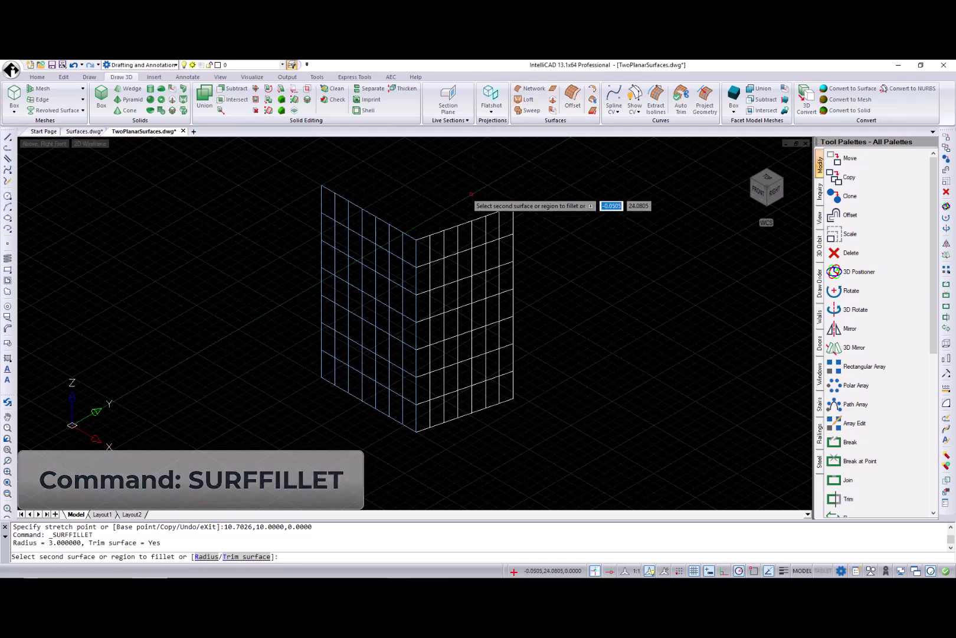
left_click(465, 224)
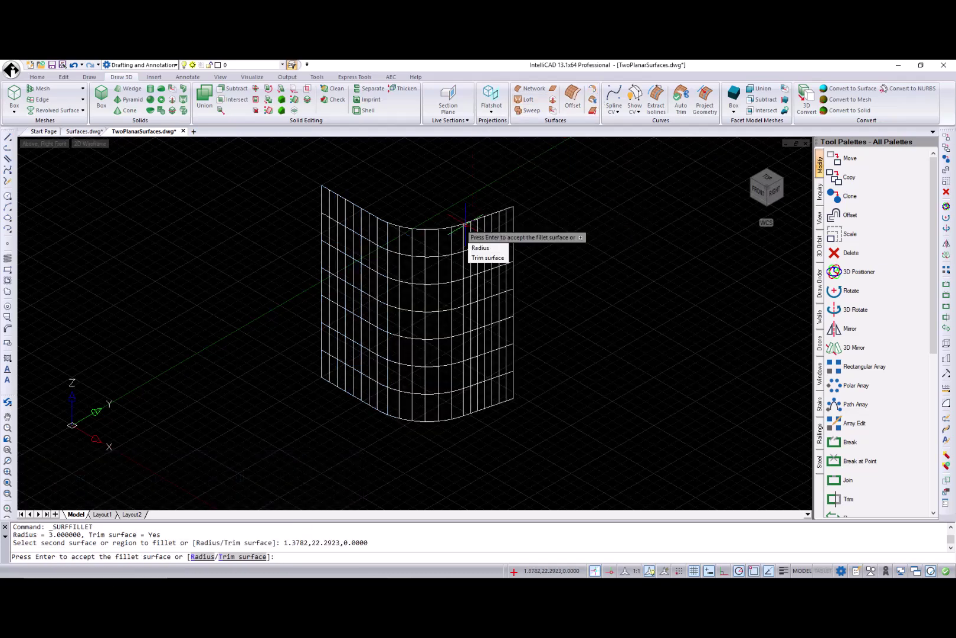
left_click(489, 248)
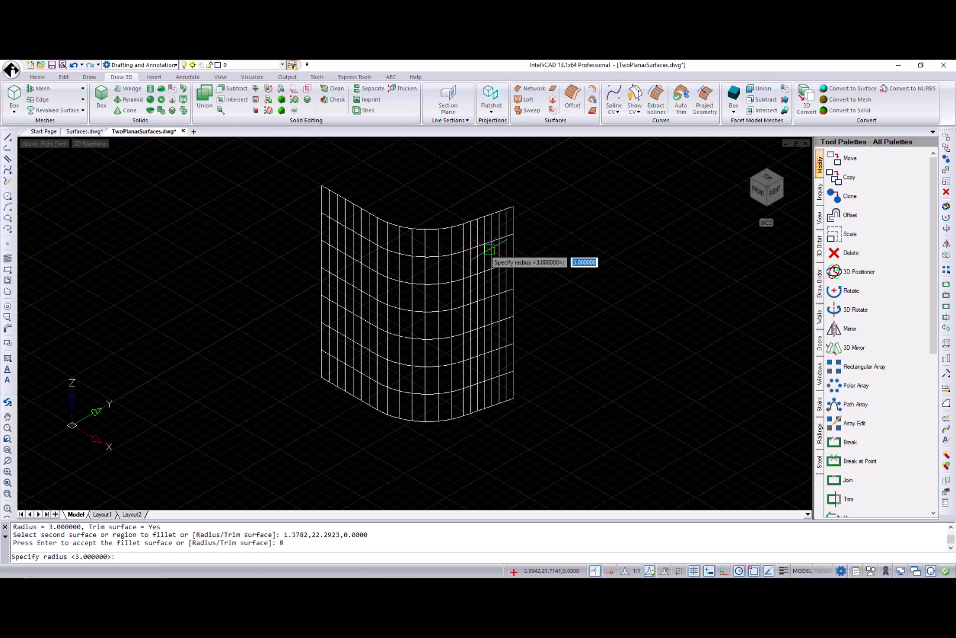
type("2")
key("Return")
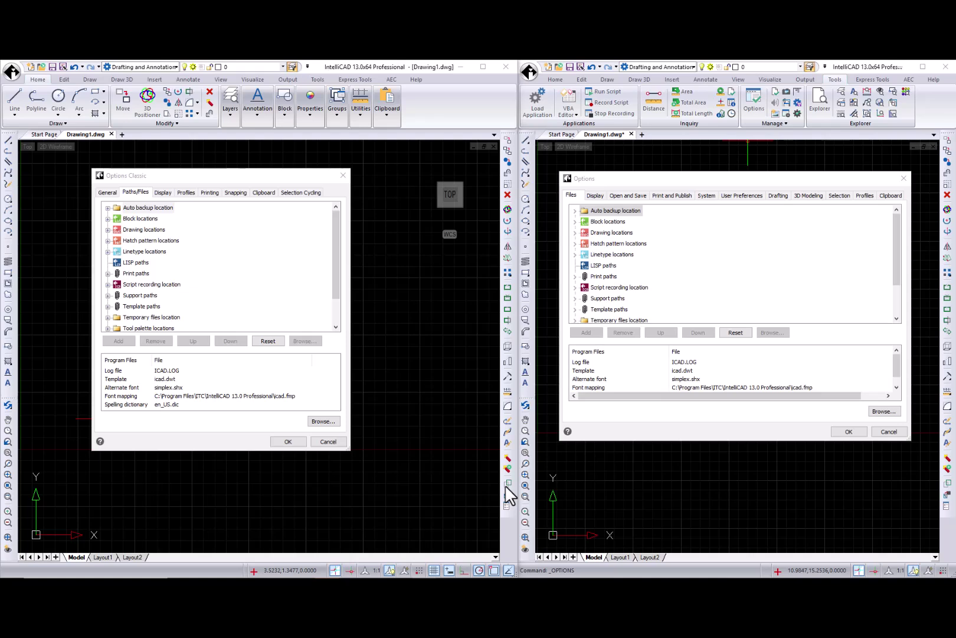
Compare the Profiles, Clipboard and Display settings in the Options Classic and Options dialogs
left_click(183, 193)
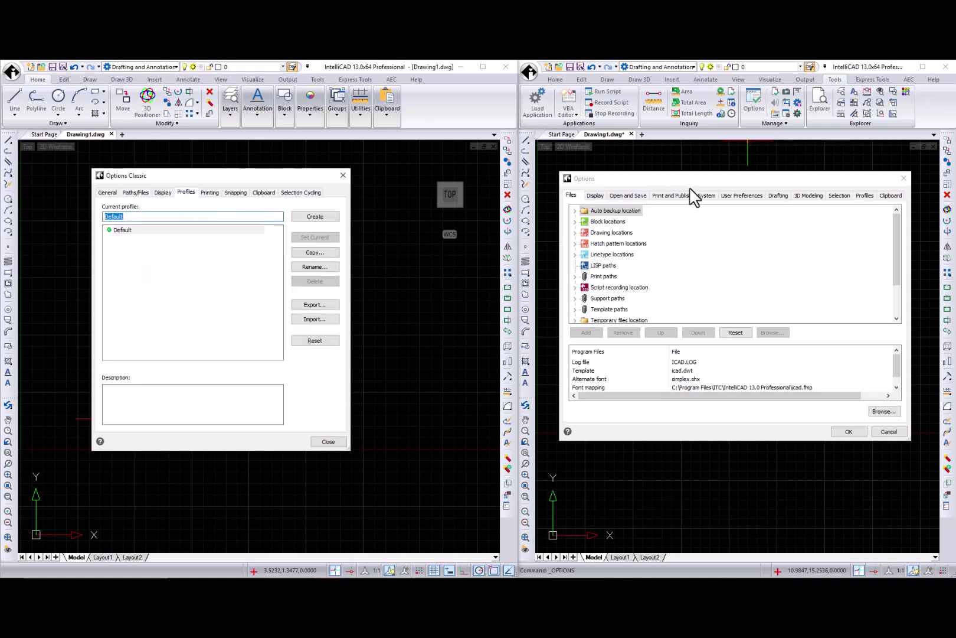
left_click(865, 195)
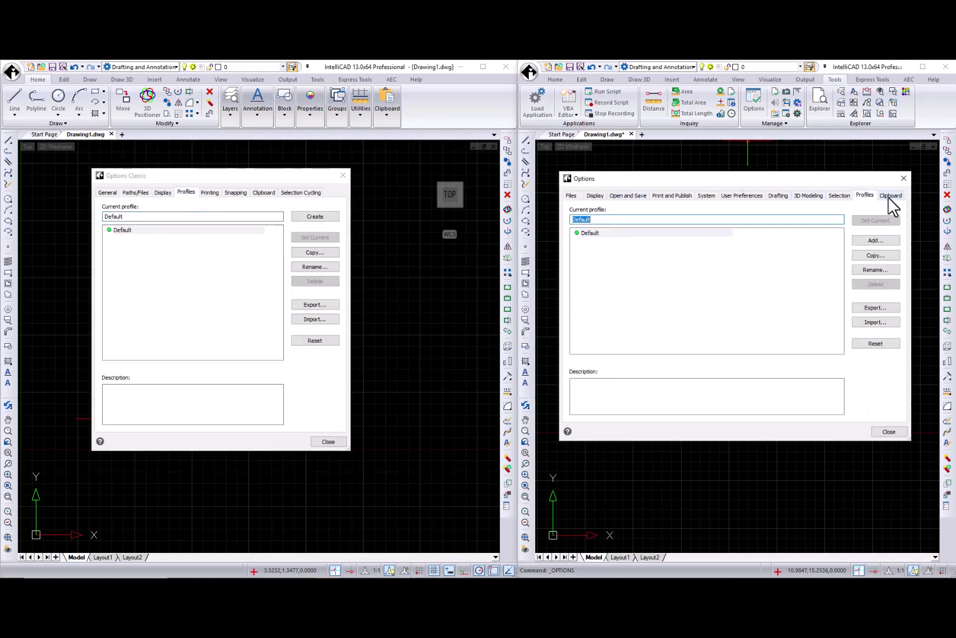
left_click(891, 195)
left_click(264, 192)
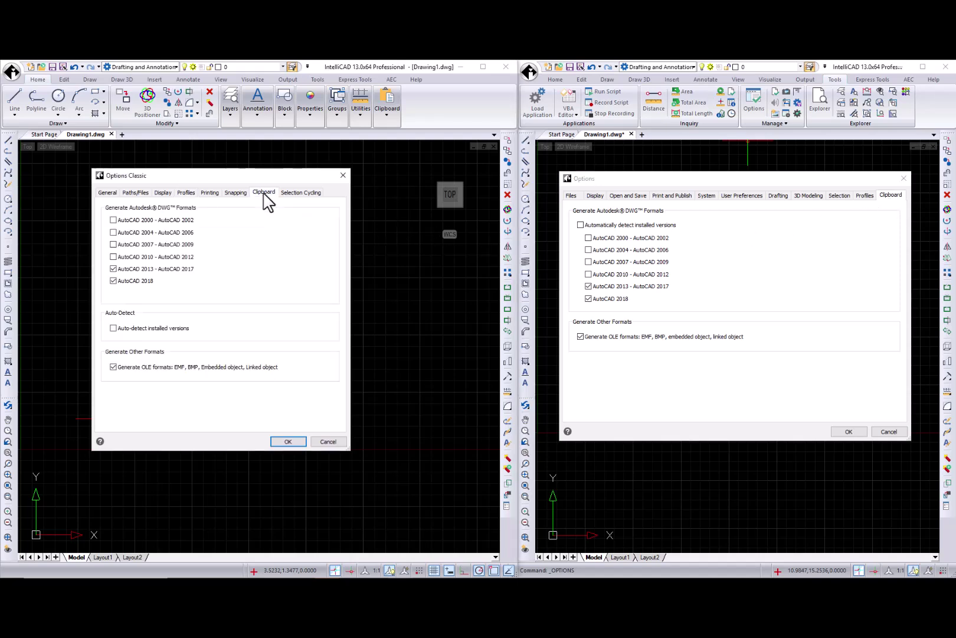
left_click(164, 193)
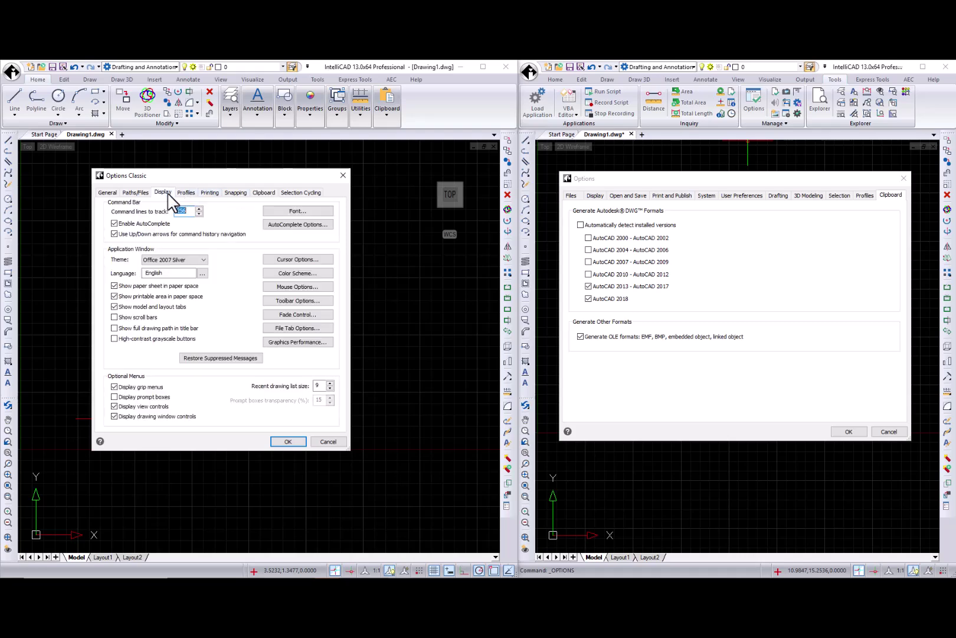
left_click(595, 196)
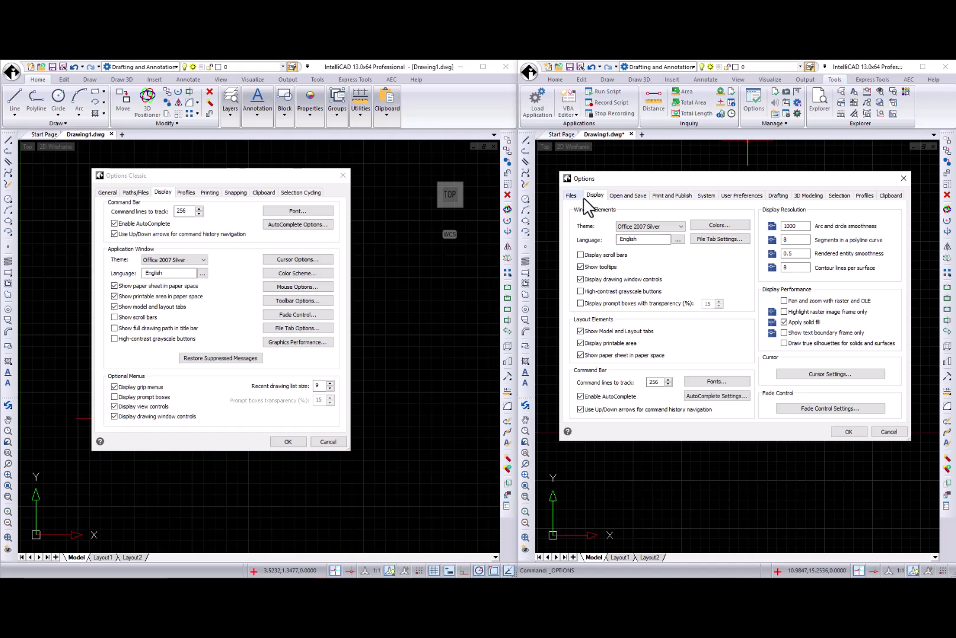
Compare Options Classic's General and Printing settings with the Open and Save, System, and Print and Publish settings in Options
left_click(108, 193)
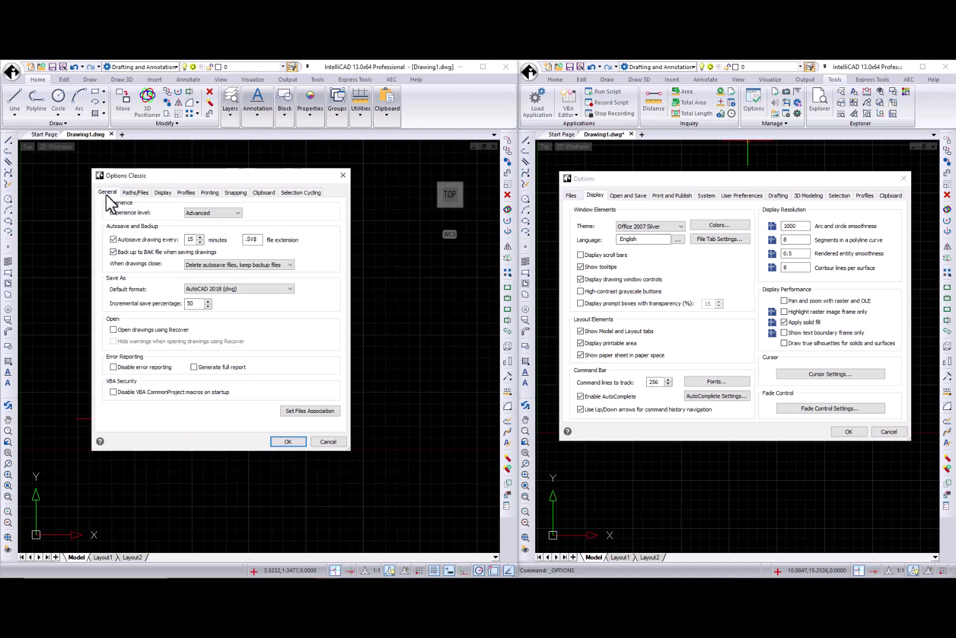
left_click(640, 198)
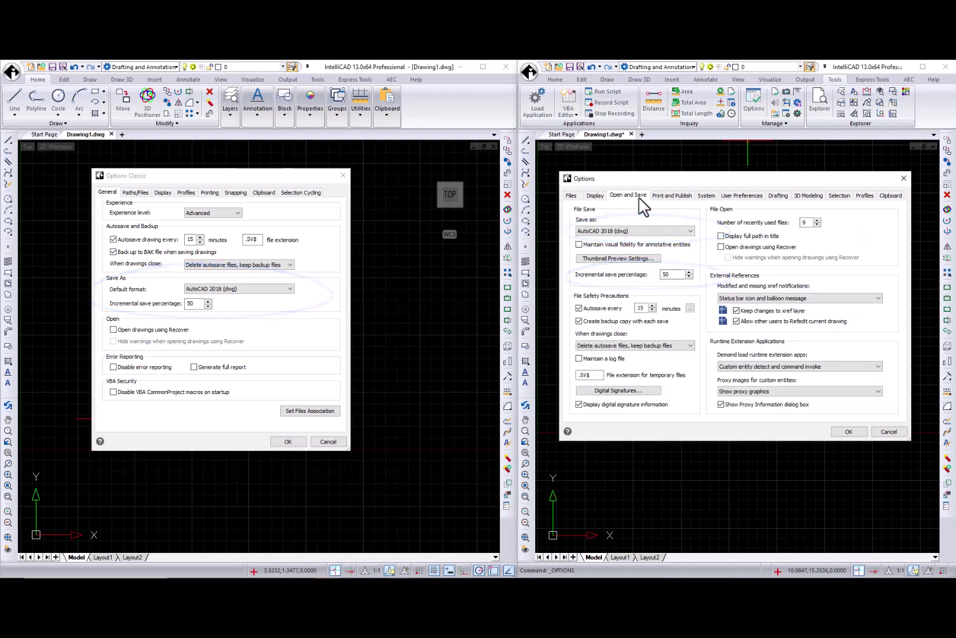
left_click(702, 196)
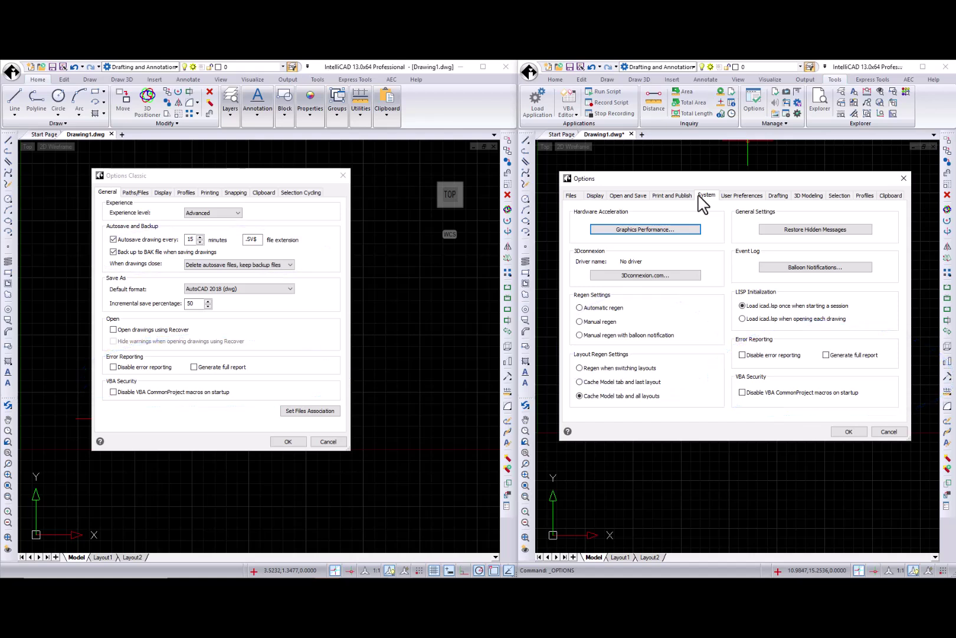
left_click(684, 195)
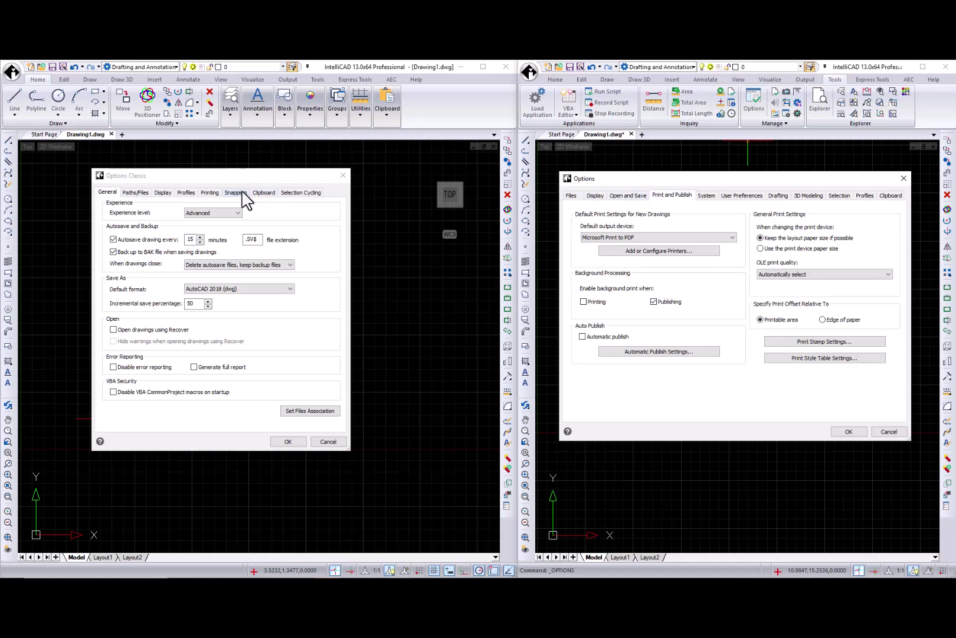
left_click(209, 192)
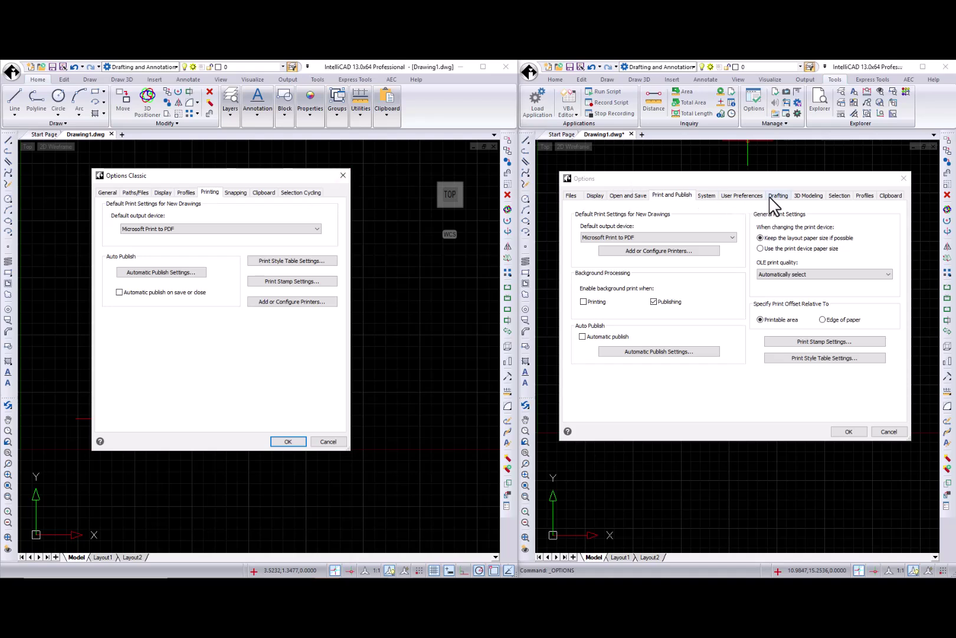
Compare the Drafting settings in Options with Options Classic's Snapping settings, including the drafting tooltip appearance
left_click(778, 196)
left_click(240, 193)
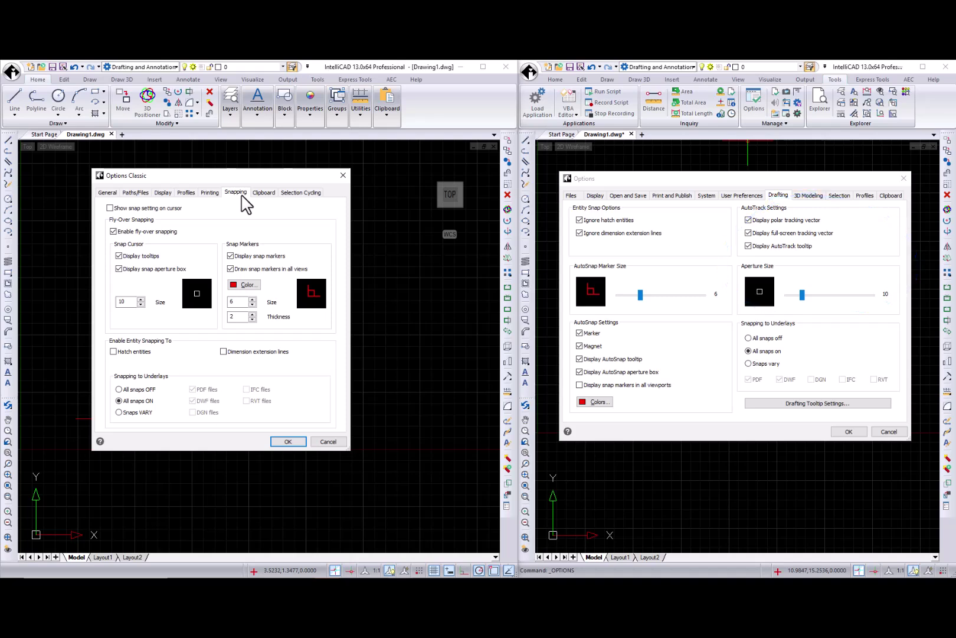
left_click(818, 403)
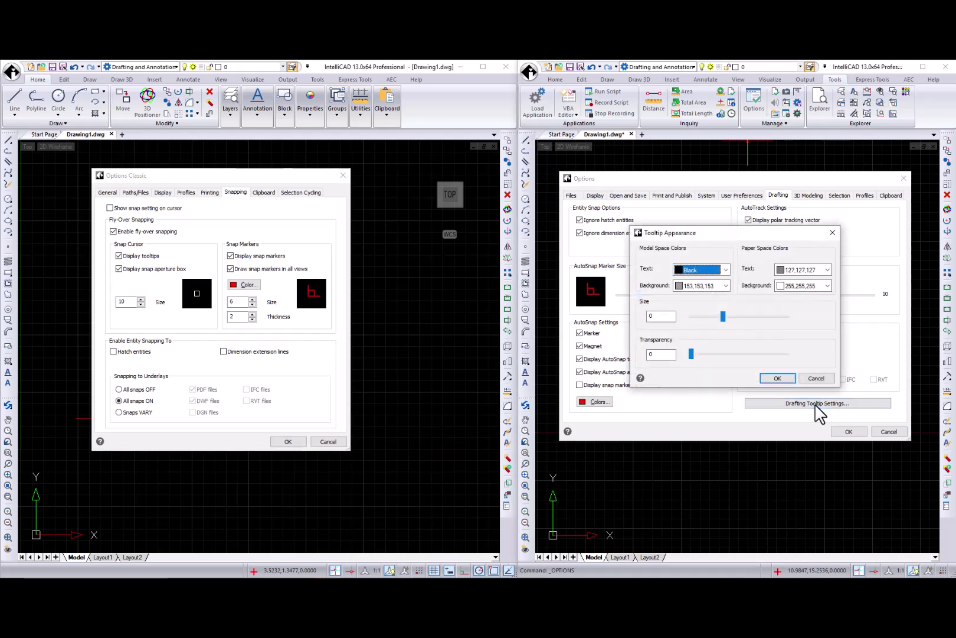
left_click(816, 379)
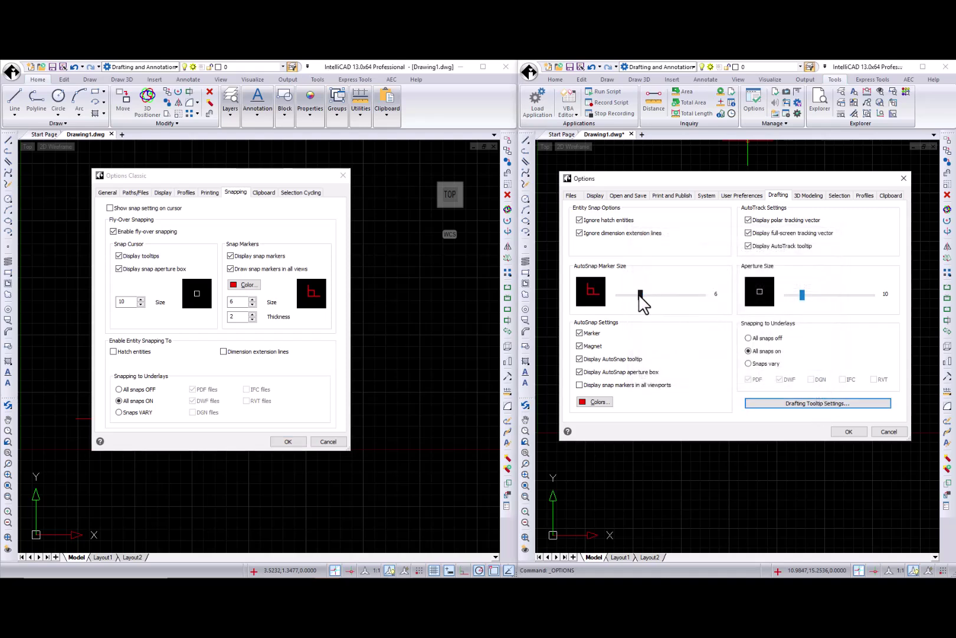
Set the AutoSnap marker size to 5 and the aperture size to 11 in the Drafting options
left_click_drag(640, 294, 635, 294)
left_click_drag(802, 297, 807, 311)
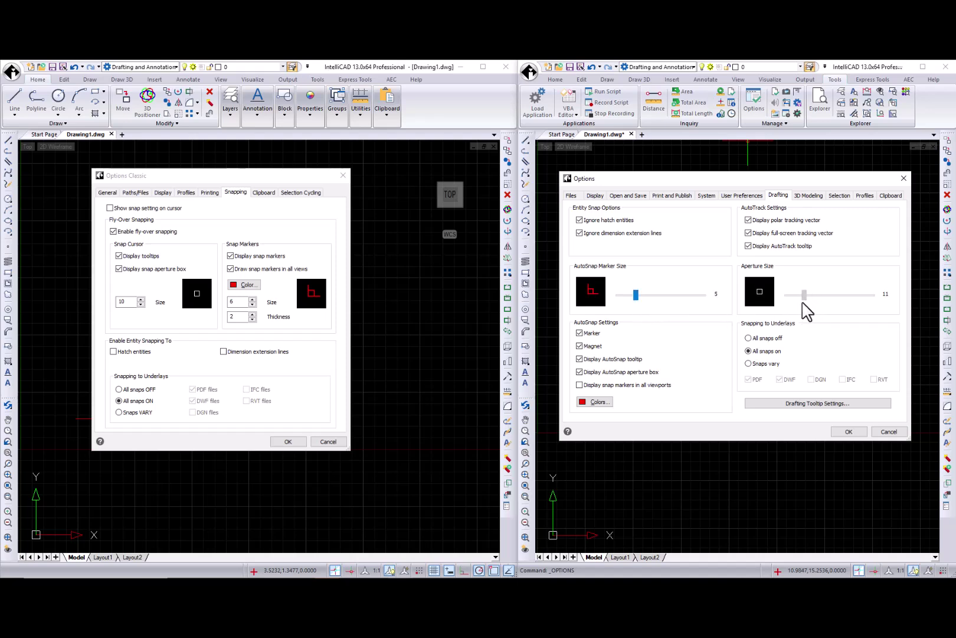
Compare the Selection Cycling settings in Options Classic with those in Drawing Settings
left_click(291, 192)
left_click(904, 178)
left_click(775, 92)
left_click(822, 204)
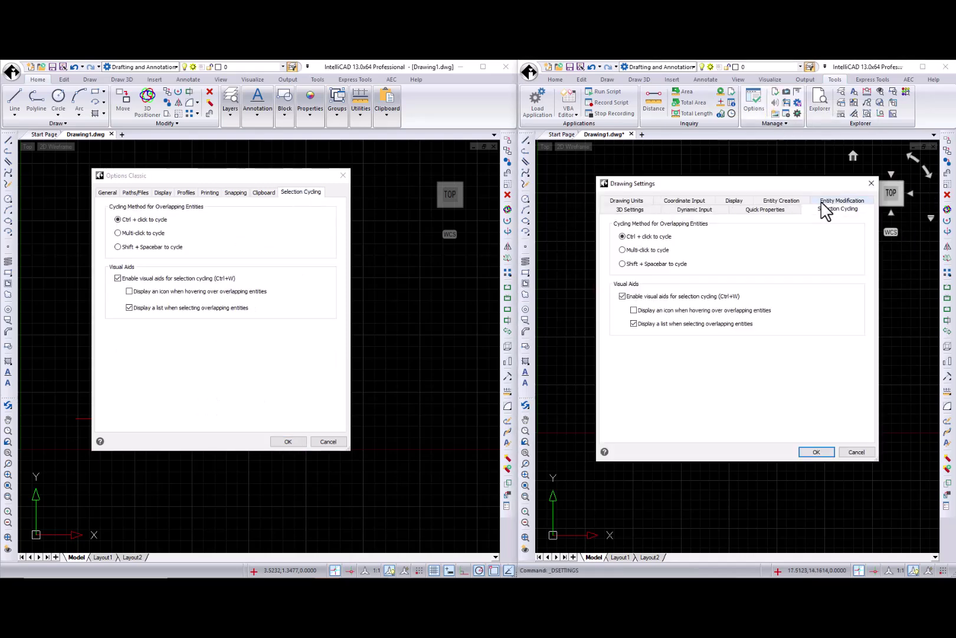
left_click(870, 185)
Review the User Preferences, 3D Modeling and Selection settings in the Options dialog
left_click(754, 99)
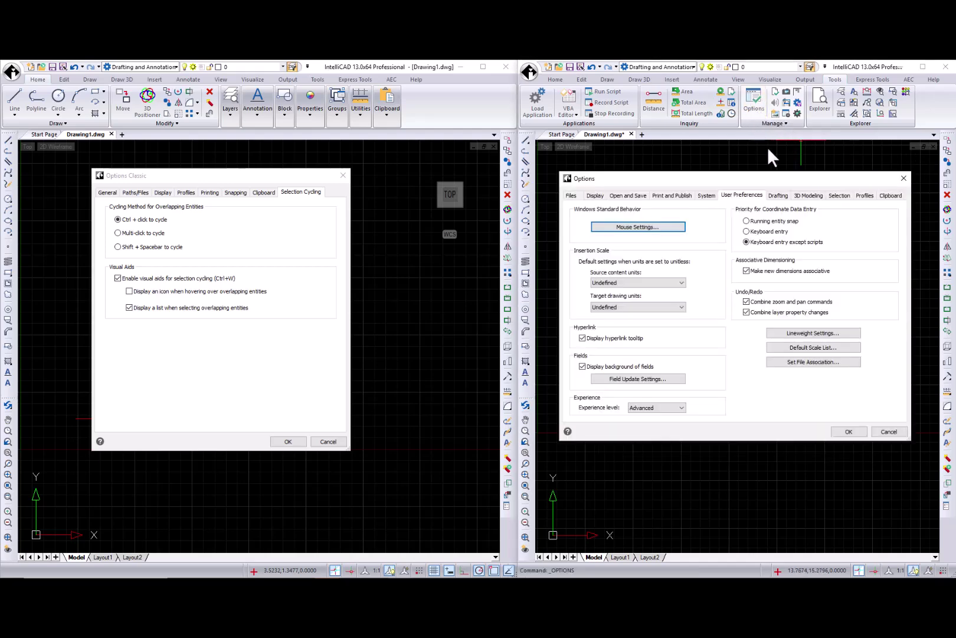
left_click(809, 196)
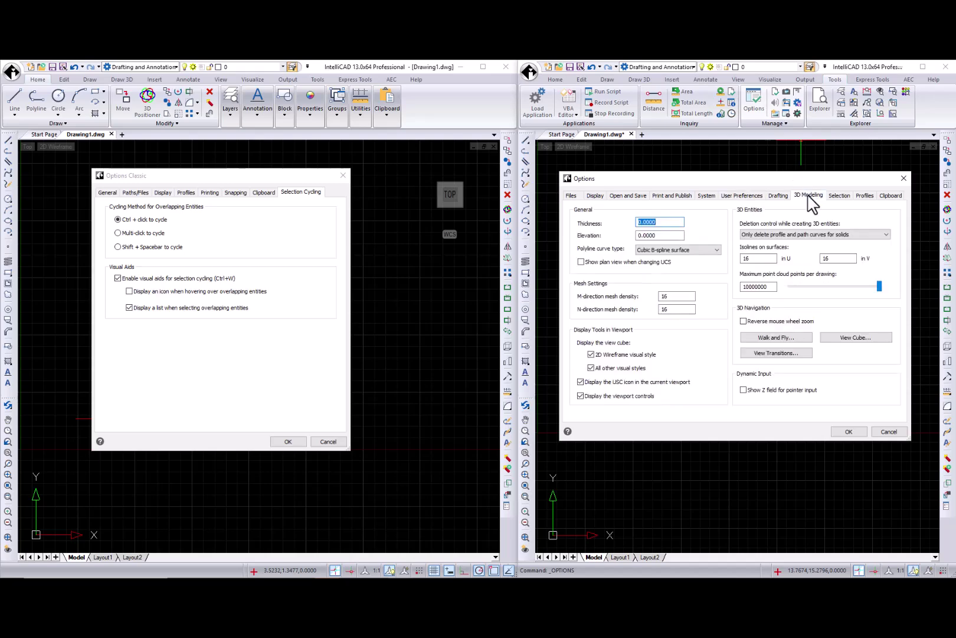
left_click(839, 196)
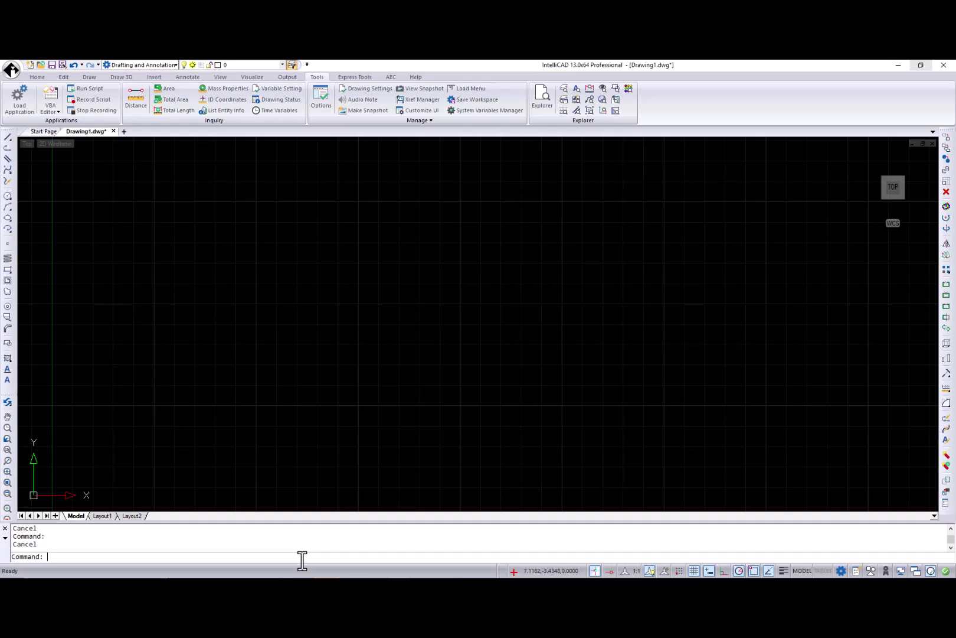
Open the Options Classic dialog with the OPTIONSCLASSIC command
type("OPTIONSCLASSIC")
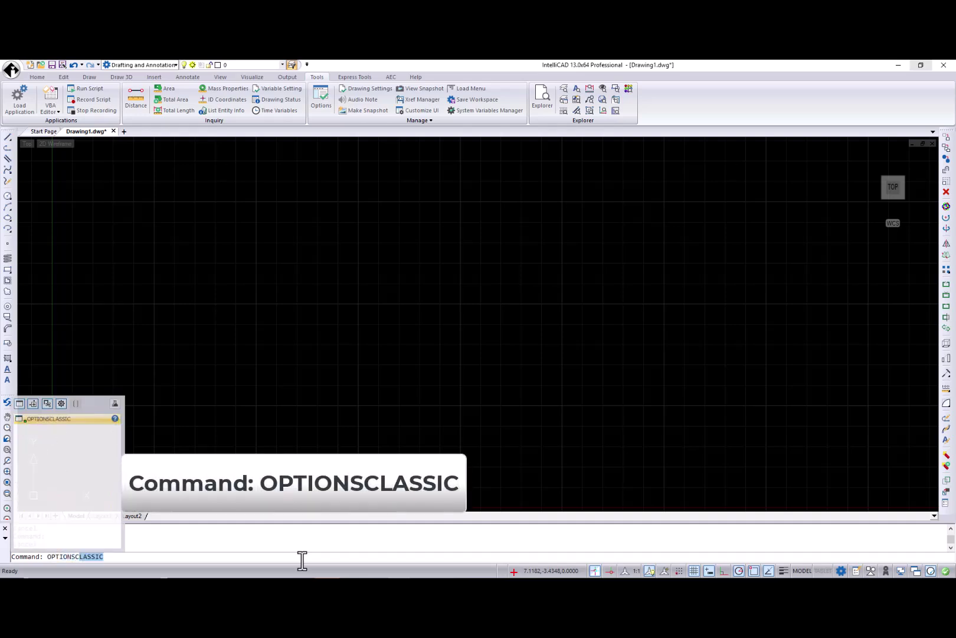
key("Return")
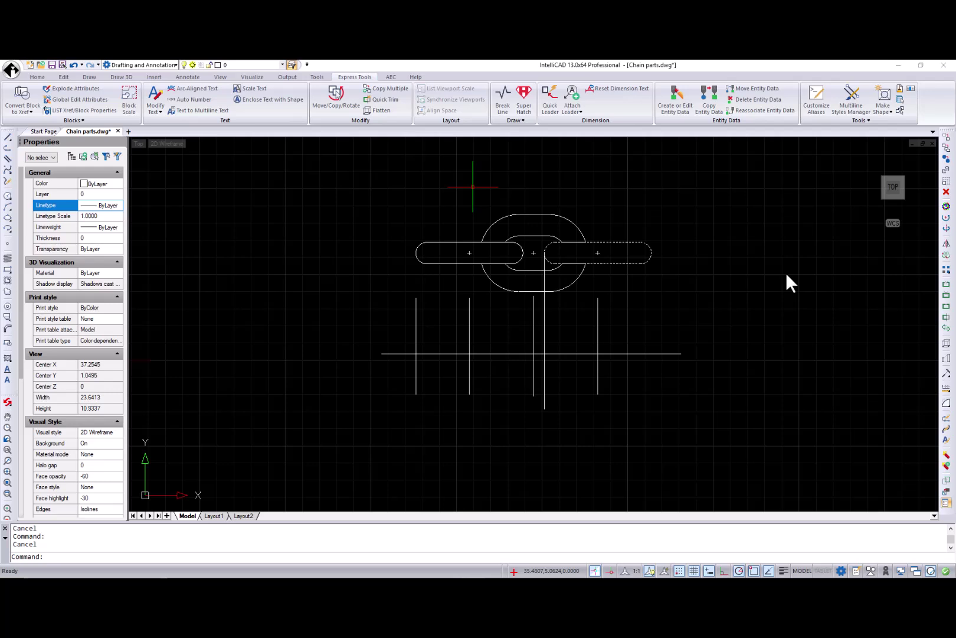
Start the Make Shape command and save the shape file as clink1 with automatic SHX creation
left_click(891, 111)
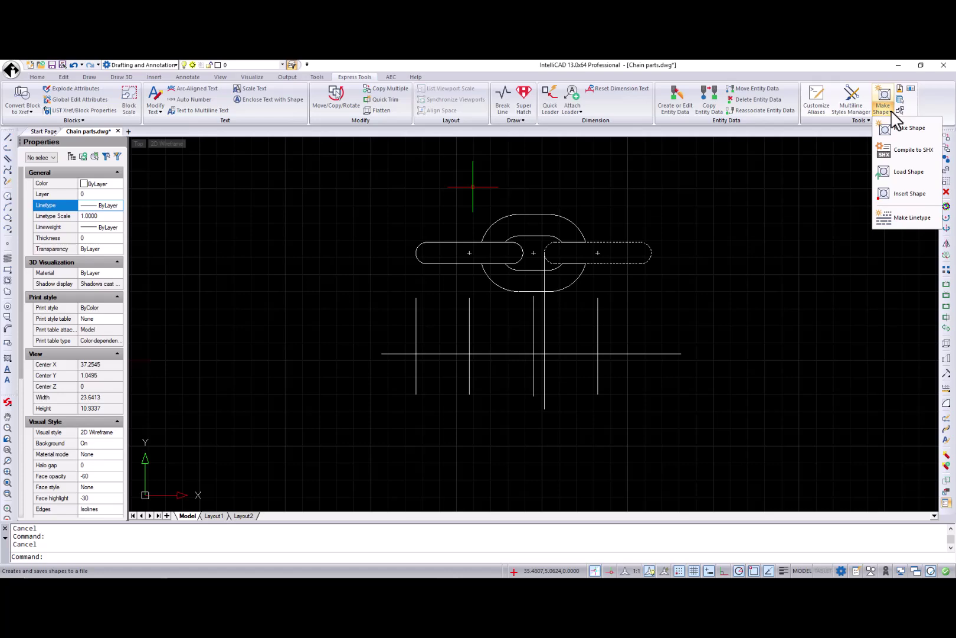
left_click(915, 132)
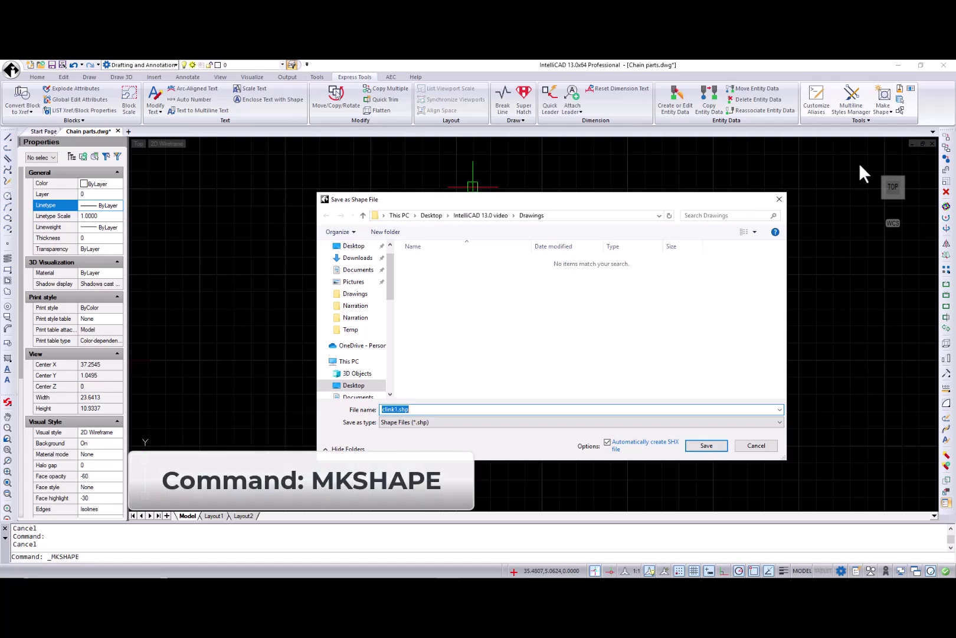
type("clink1")
key("Return")
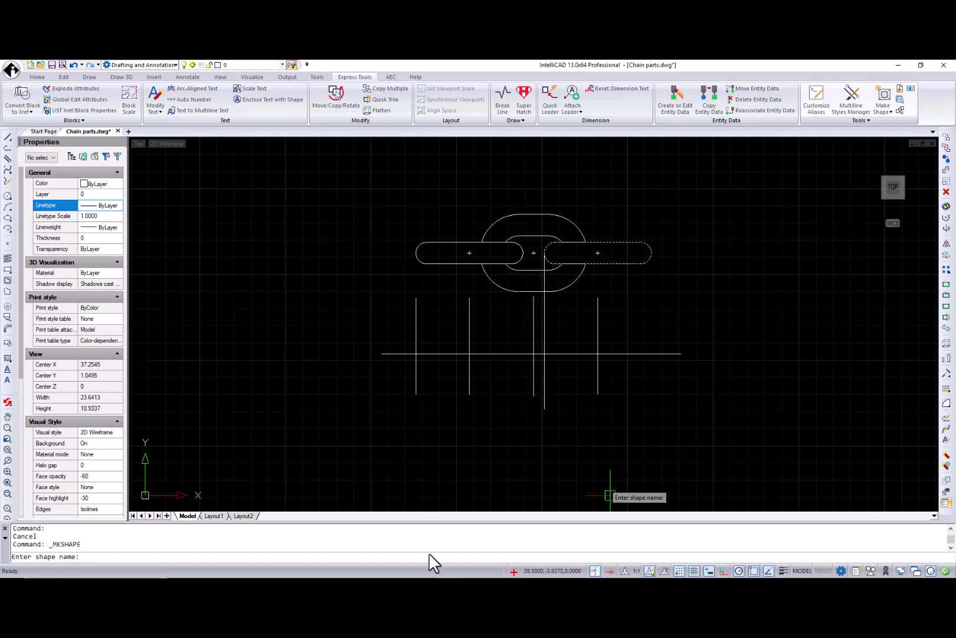
Define shape clink1 from the left solid link at resolution 512, with its centre point as the insertion base point
left_click(425, 558)
type("clink1")
key("Return")
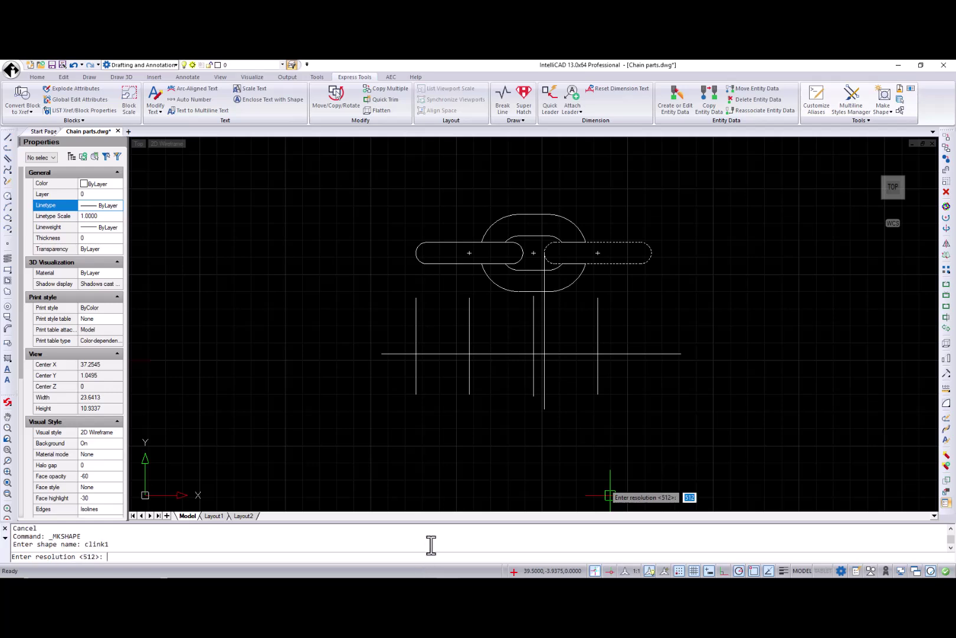
key("Return")
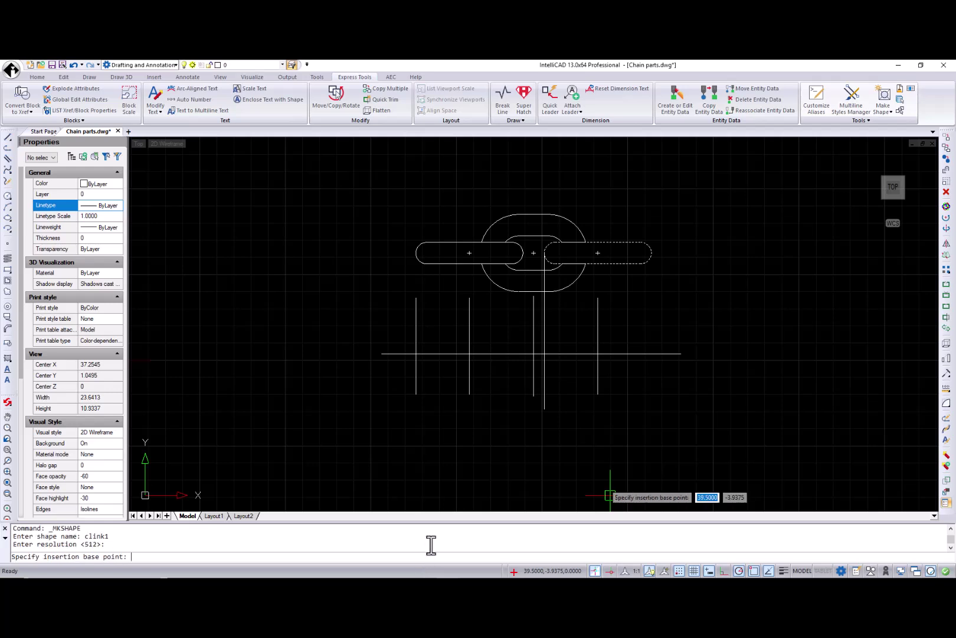
left_click(469, 252)
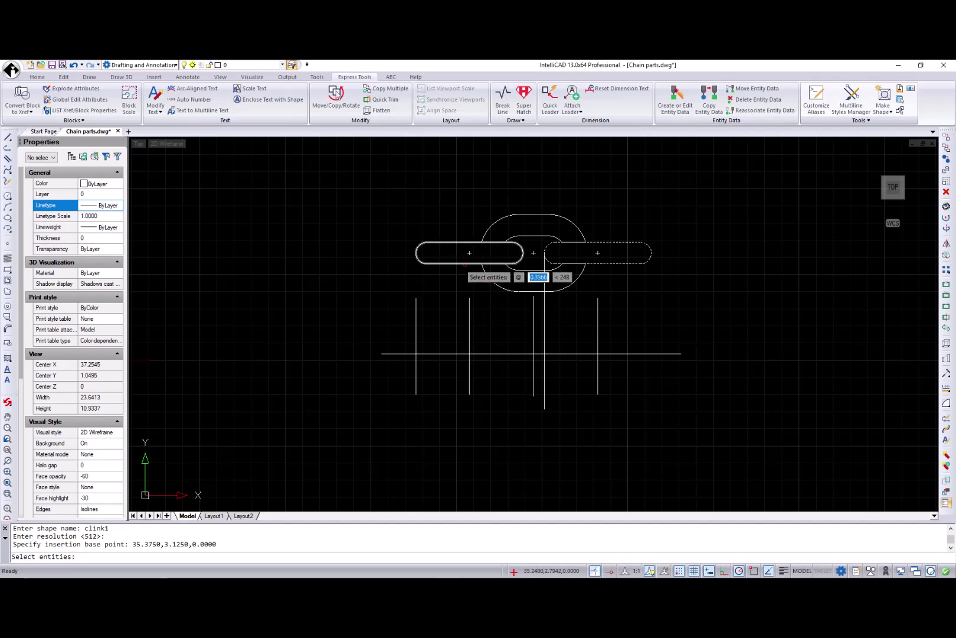
left_click(465, 263)
key("Return")
Make shape clink2 from the middle link's upper and lower halves at resolution 512, using the link's centre as base point
type("clink2")
left_click(706, 445)
key("Return")
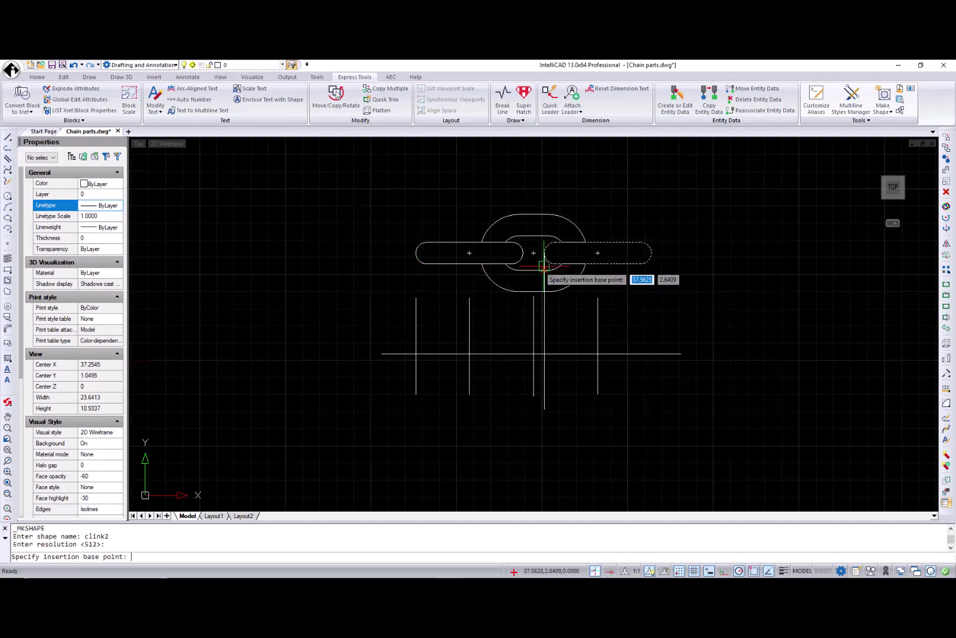
left_click(533, 252)
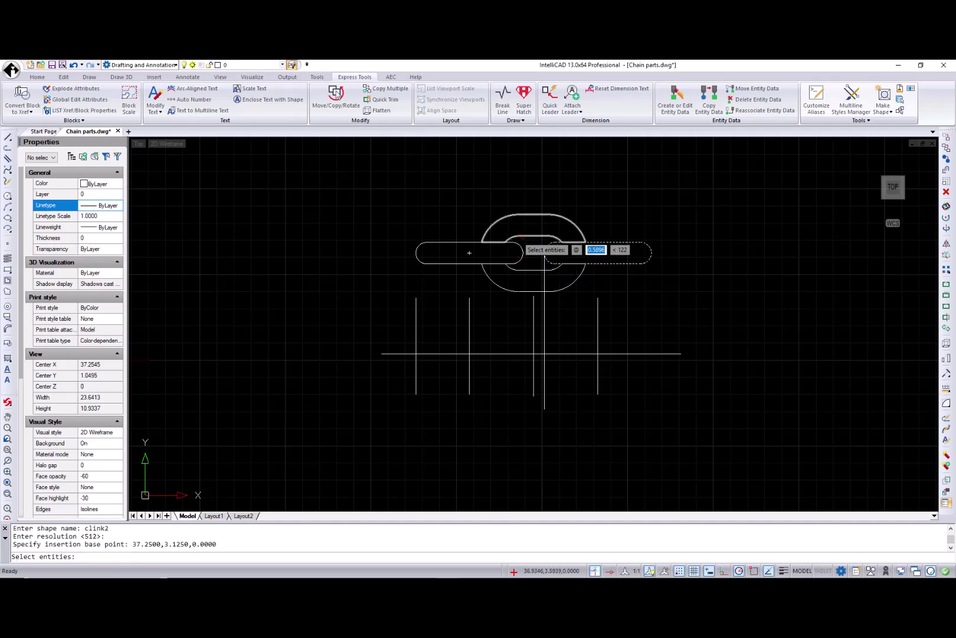
left_click(523, 236)
left_click(536, 271)
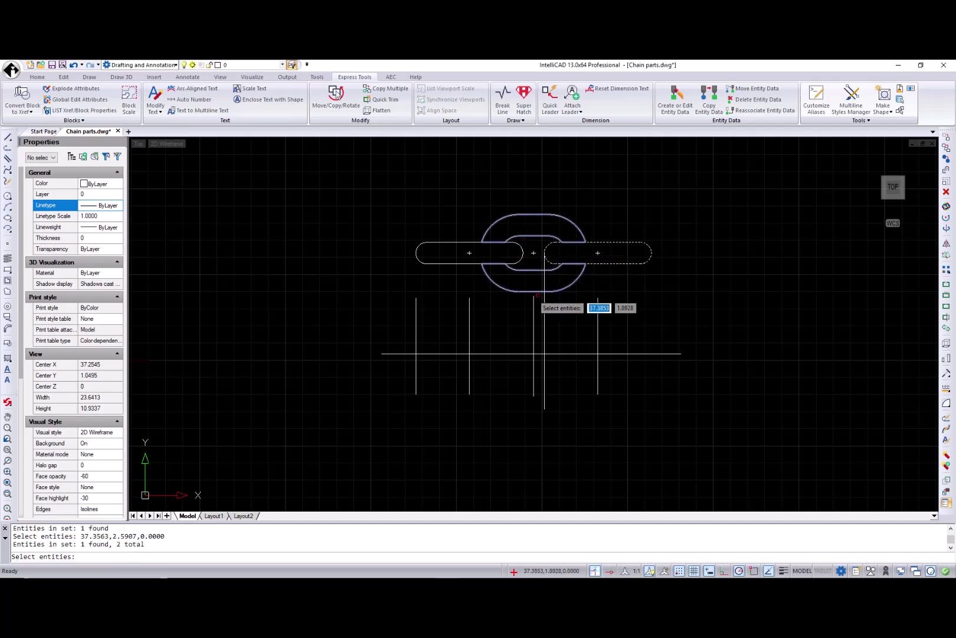
key("Return")
Load the compiled shape files clink1.shx and clink2.shx from the Drawings folder
left_click(883, 110)
left_click(886, 168)
left_click(354, 246)
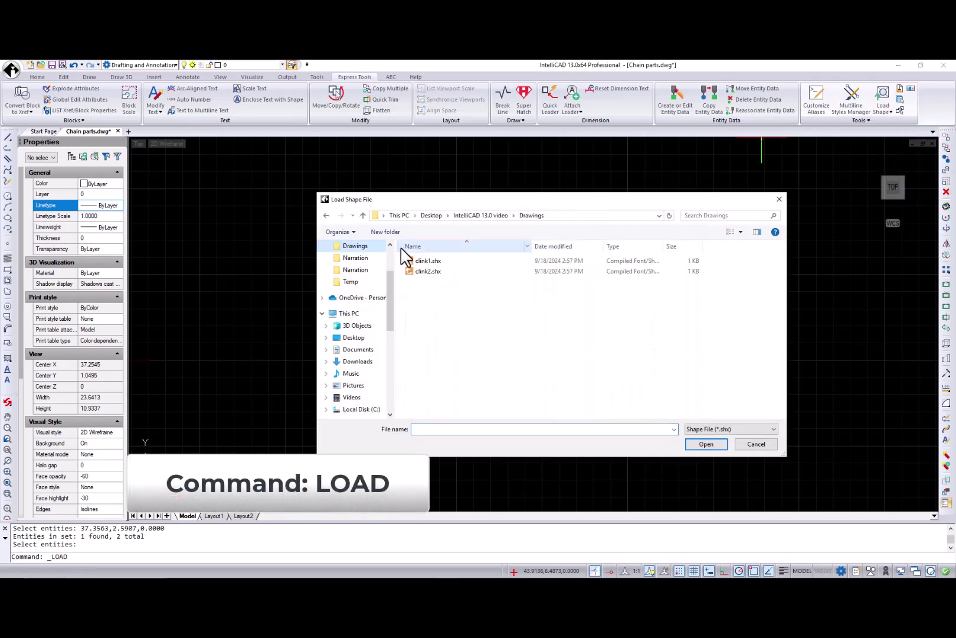
left_click(428, 260)
left_click(696, 443)
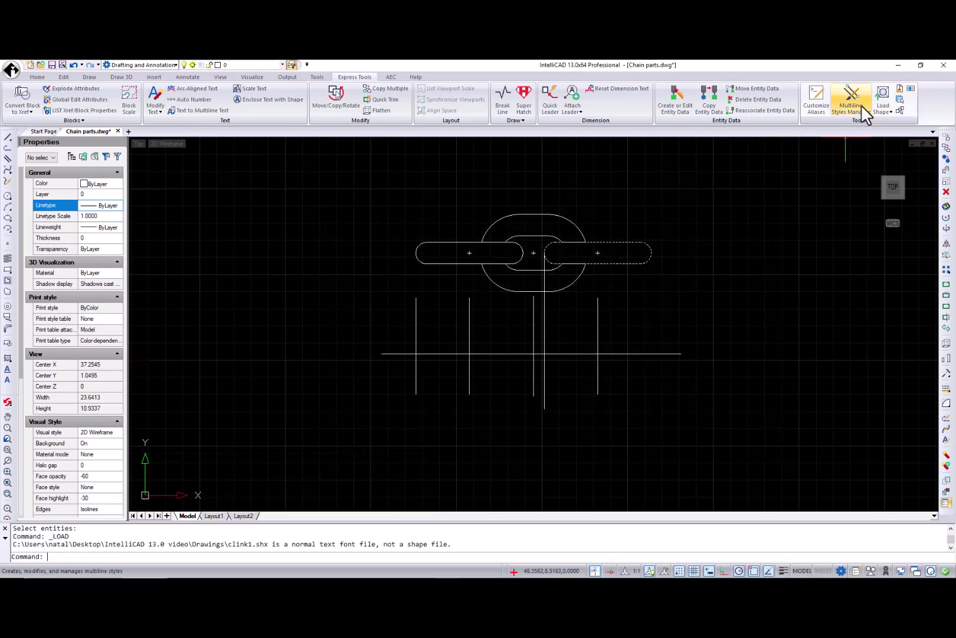
key("Return")
left_click(356, 246)
left_click(428, 271)
left_click(700, 444)
Insert shape clink1 at 35.3750,0.1875 on the horizontal guide line, with height factor 1 and rotation 0
left_click(889, 112)
left_click(893, 193)
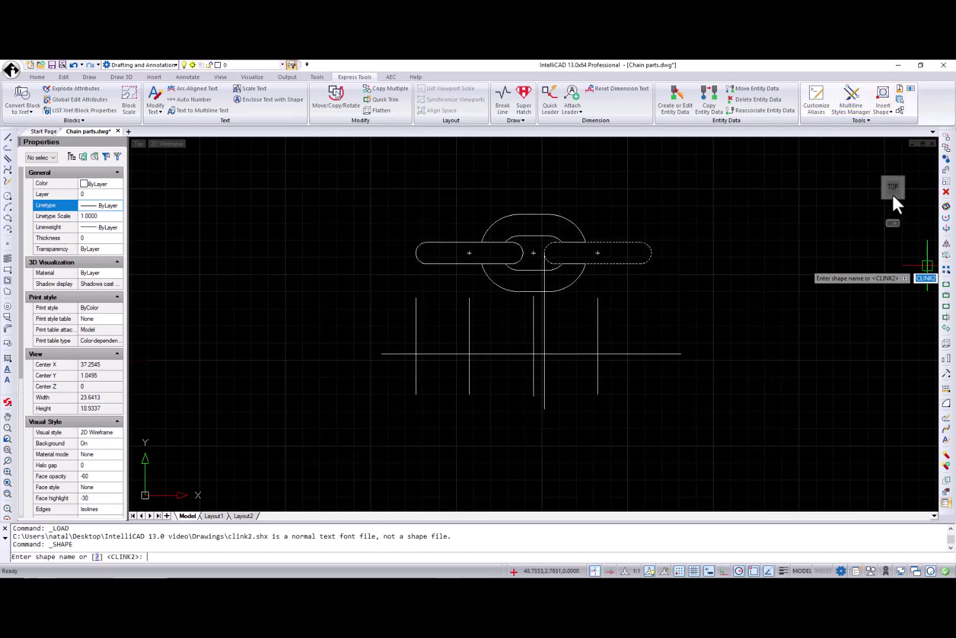
type("clink1")
key("Return")
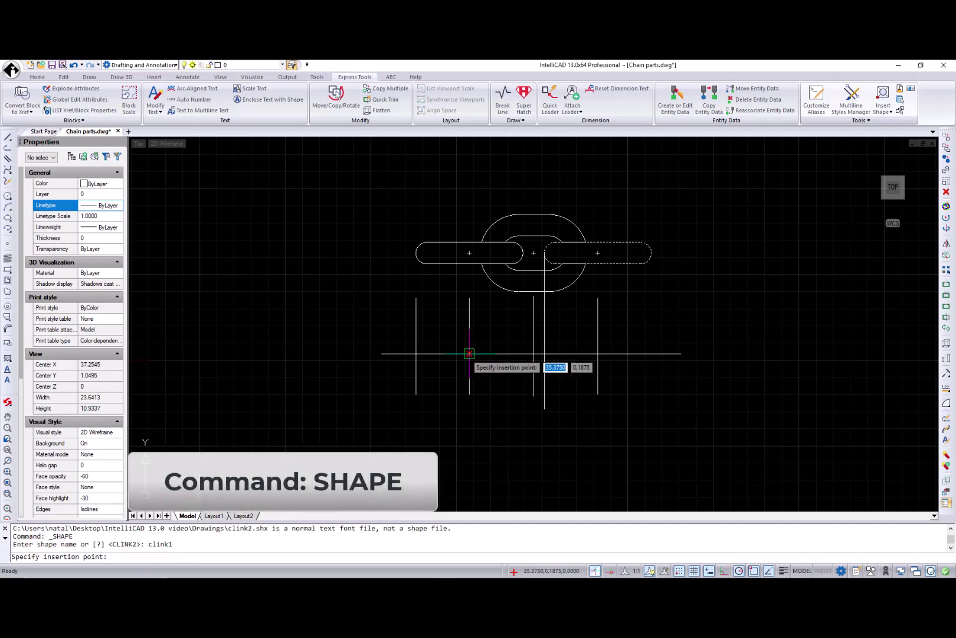
left_click(470, 354)
key("Return")
key("Return")
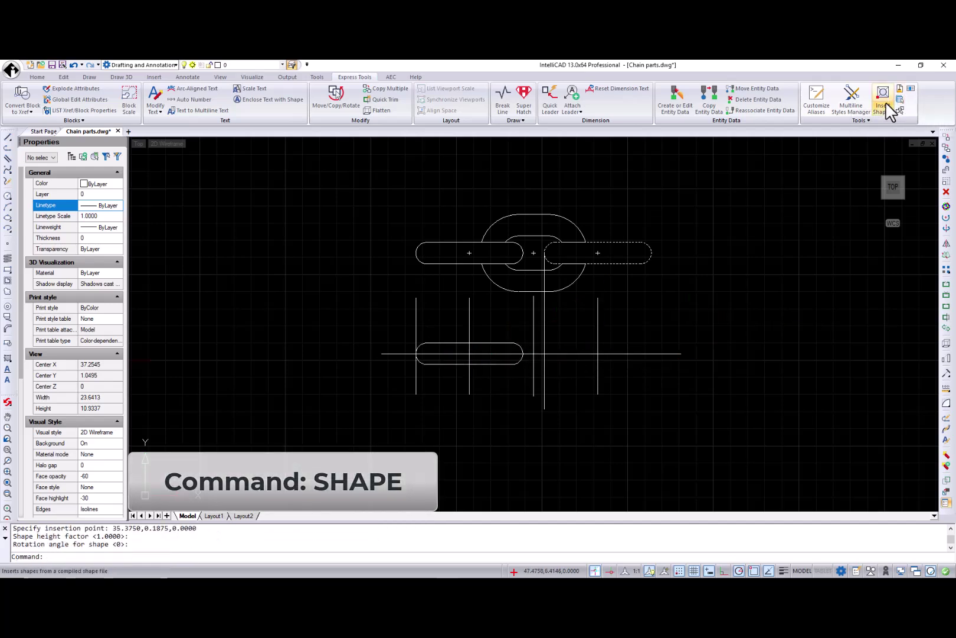
Insert shape clink2 at 37.2500,0.1875 on the horizontal guide line, with height factor 1 and rotation 0
left_click(890, 112)
left_click(899, 194)
type("clink2")
key("Return")
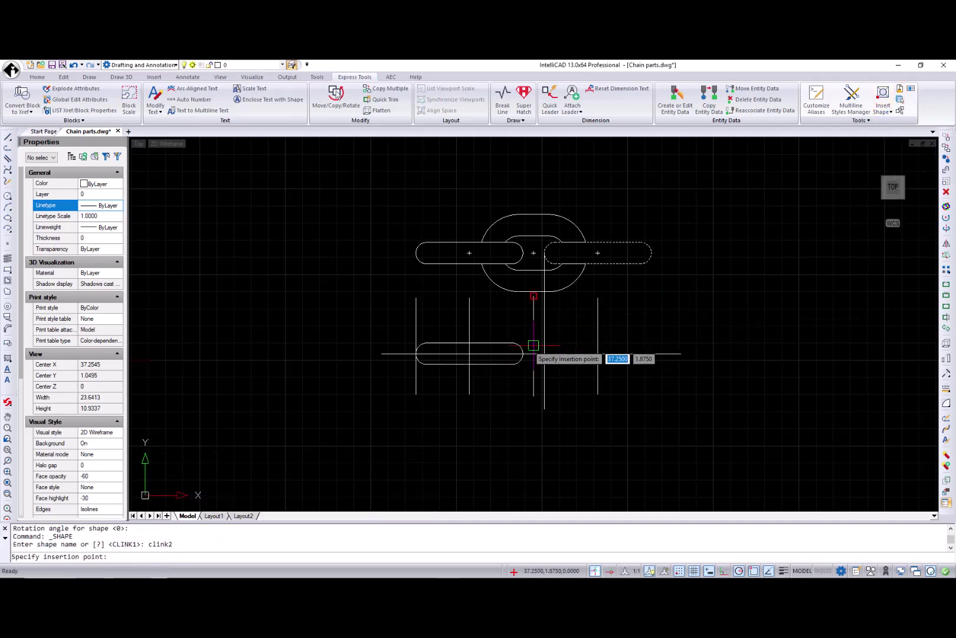
left_click(533, 354)
key("Return")
key("Return")
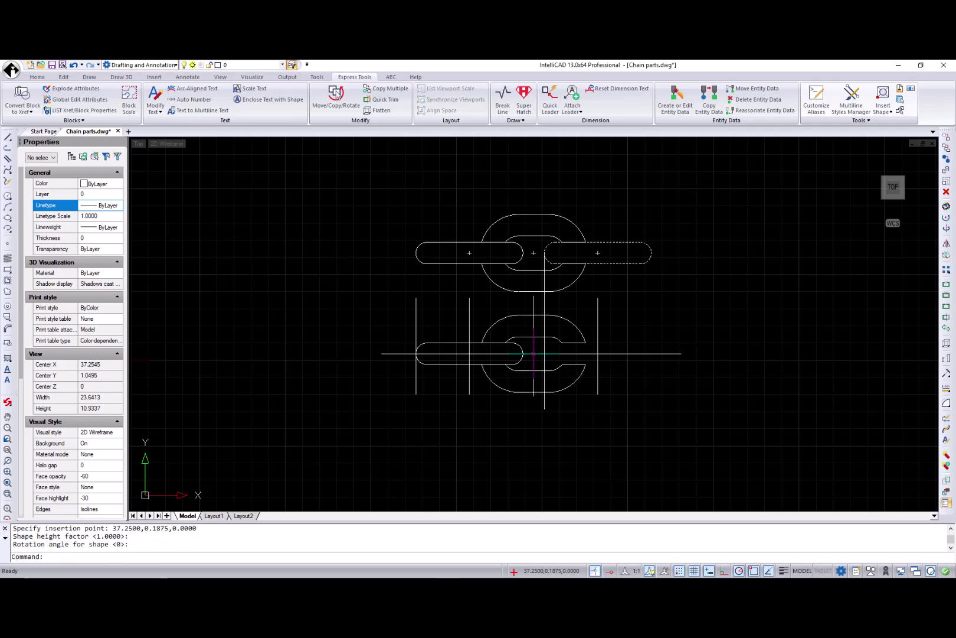
Start a new linetype with the Make Linetype command, naming it ChainLink and leaving its description blank
left_click(891, 115)
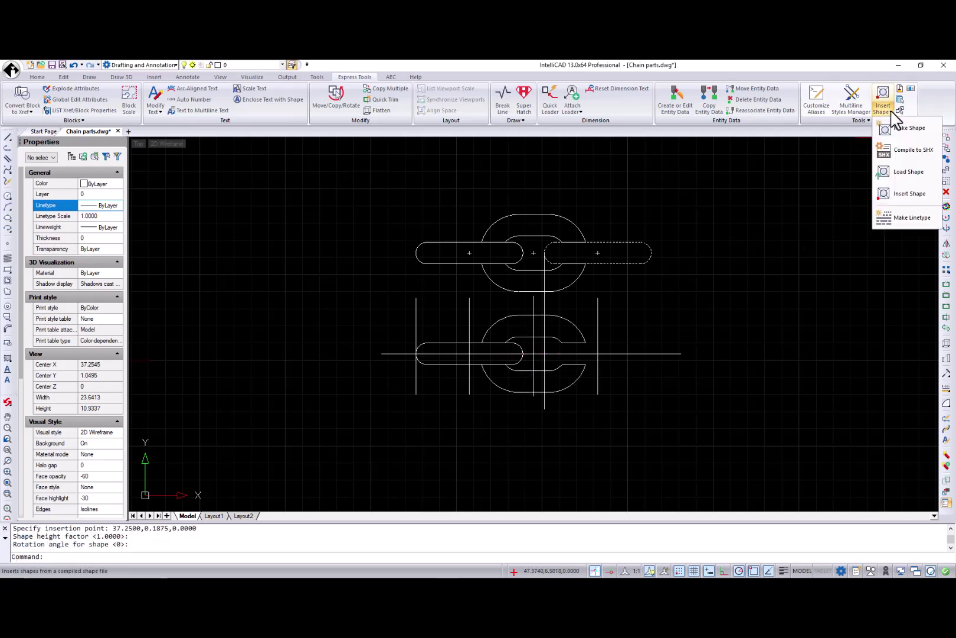
left_click(904, 217)
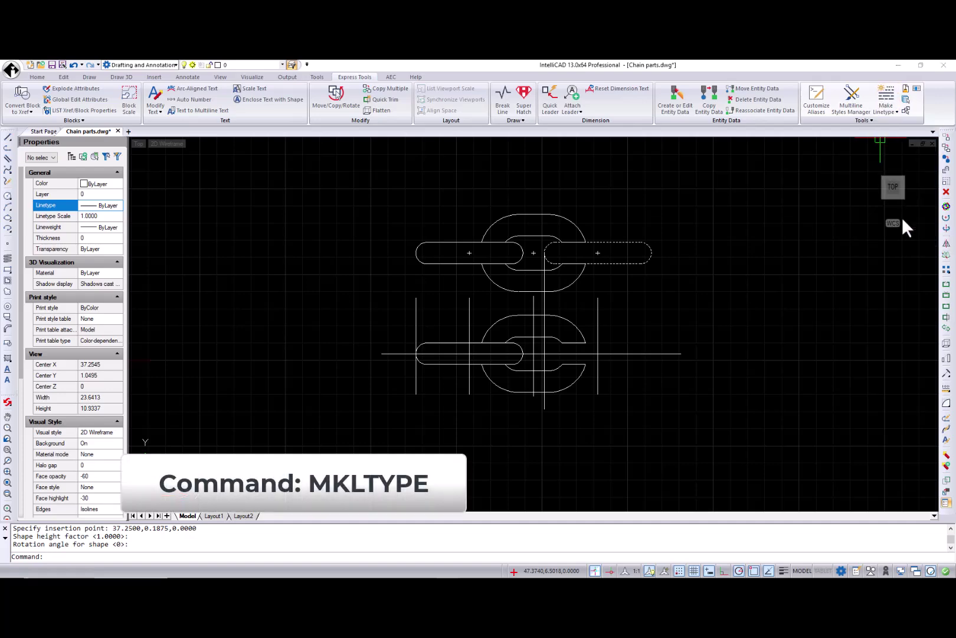
key("Return")
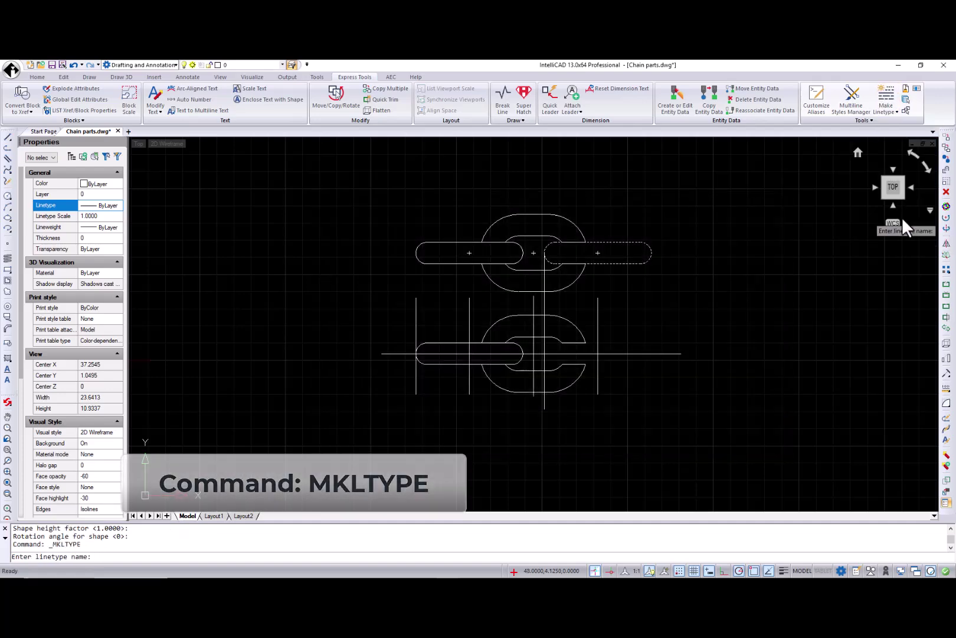
type("ChainLi")
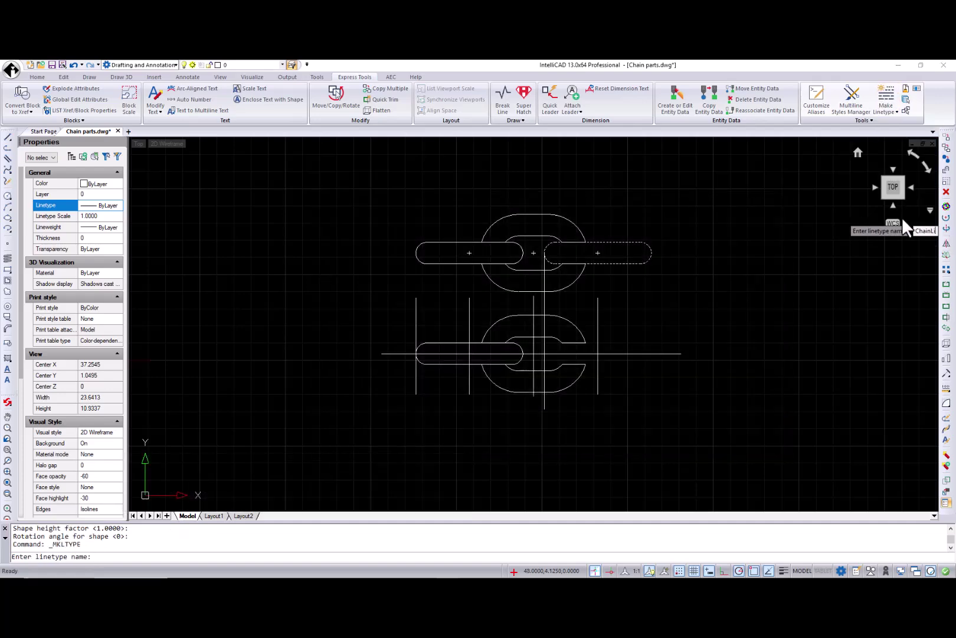
type("nk")
key("Return")
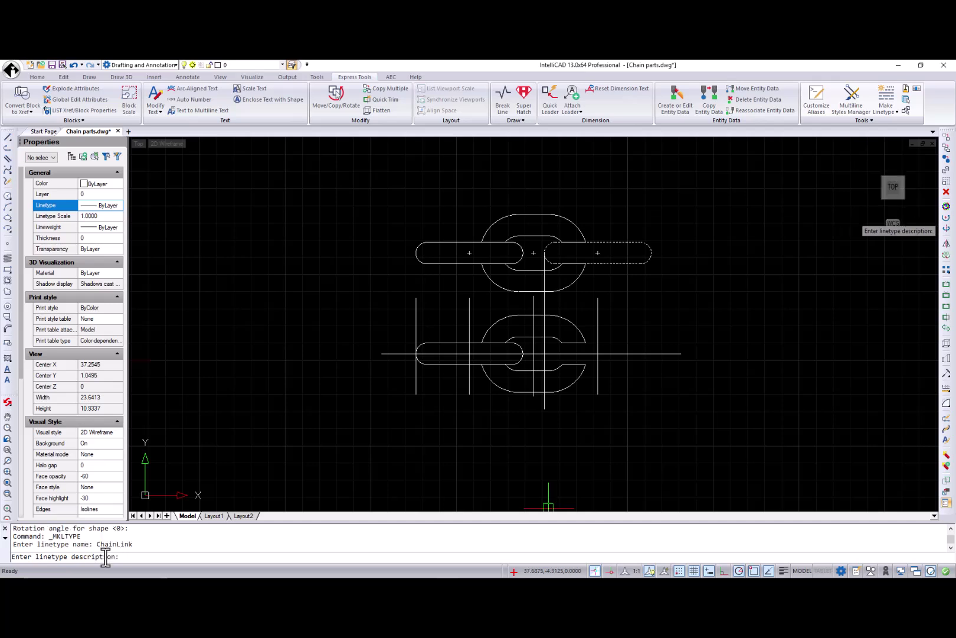
key("Return")
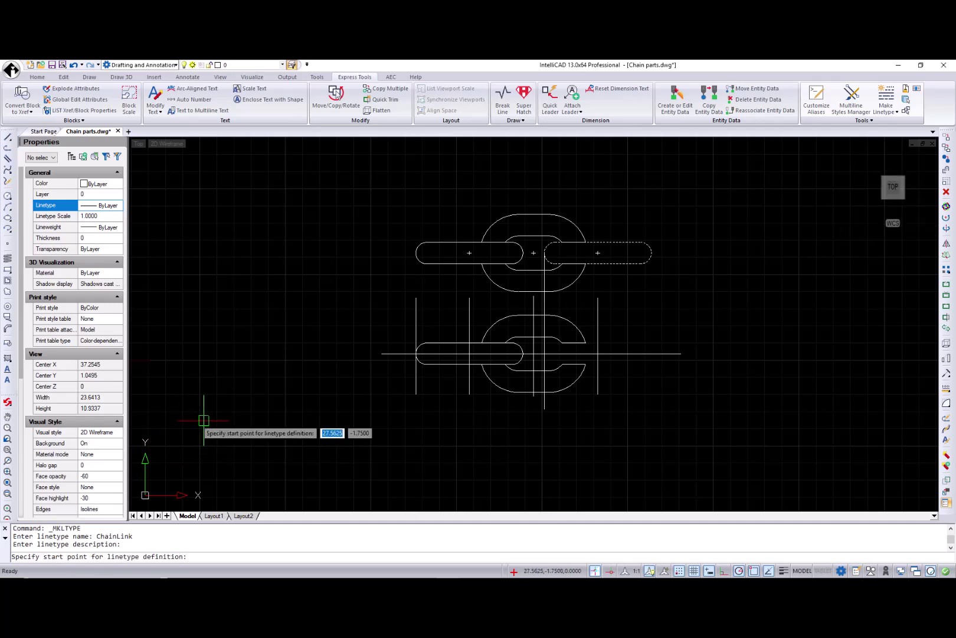
Define the linetype from 33.8125,0.1875 to 37.5625,0.1875 using the two inserted link shapes
left_click(420, 353)
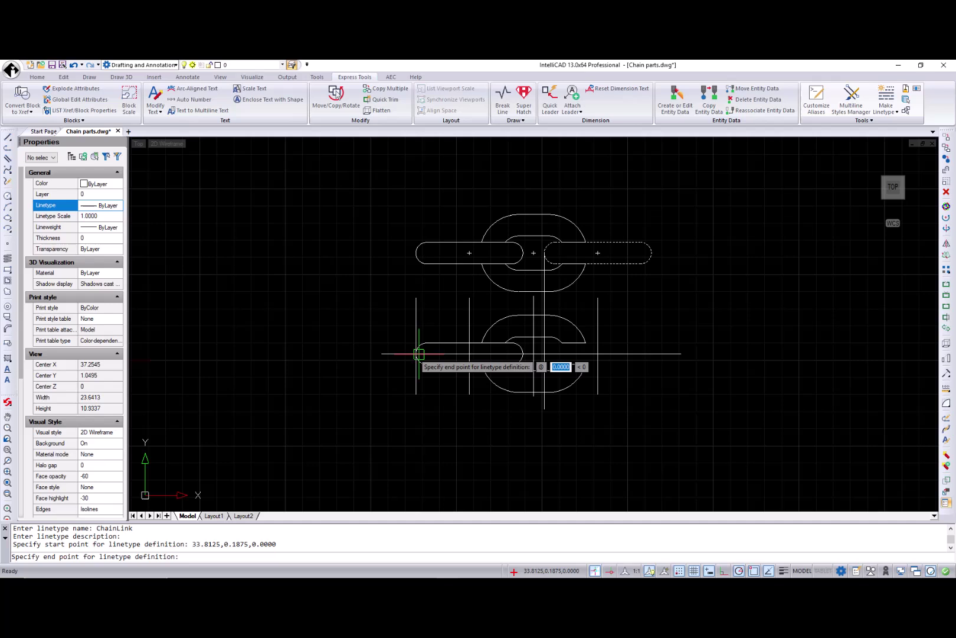
left_click(544, 353)
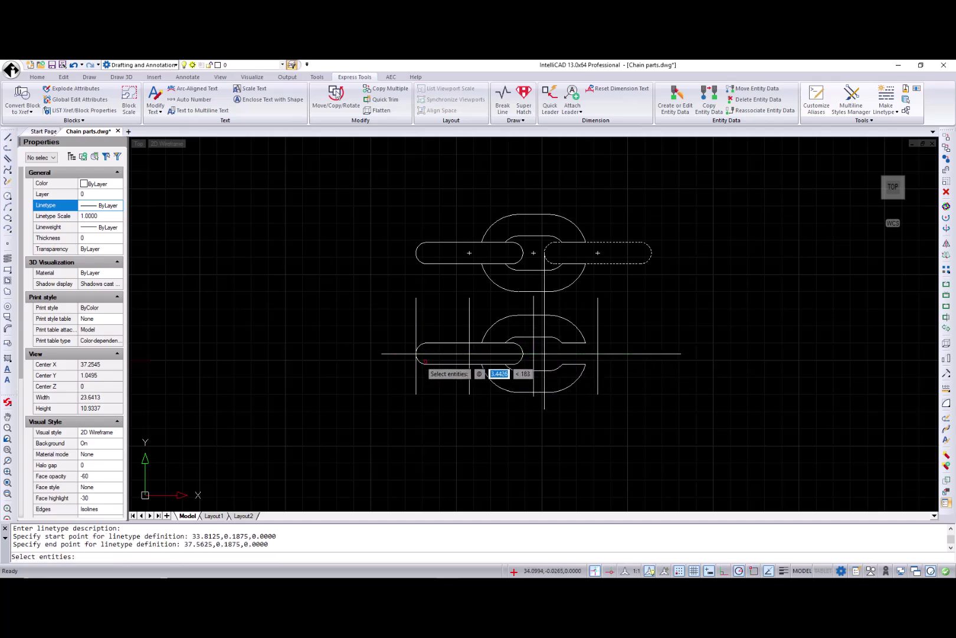
left_click(432, 363)
left_click(502, 387)
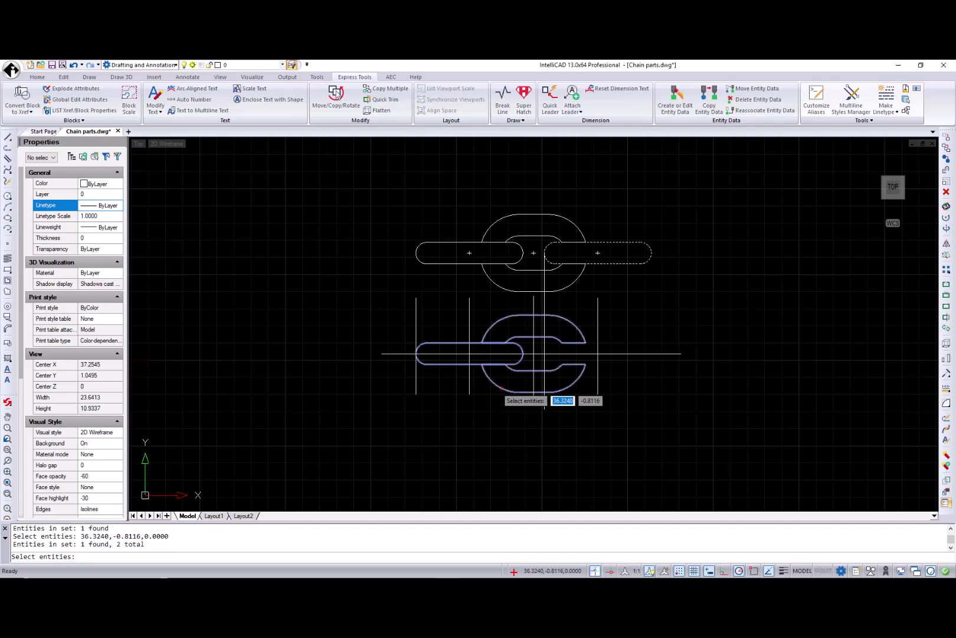
key("Return")
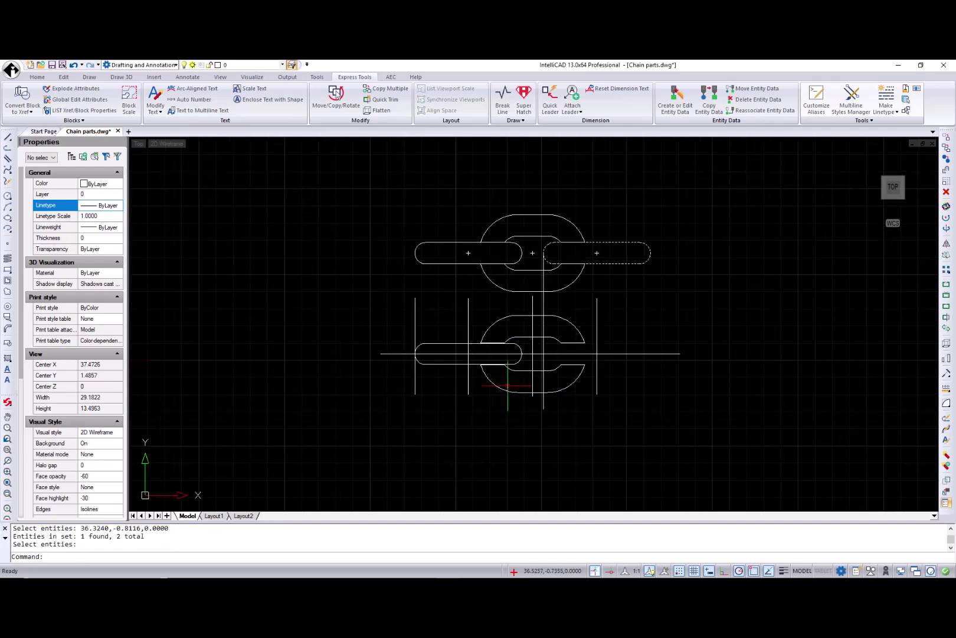
Draw a horizontal line about 21.25 units long above the chain parts
scroll(502, 388, "down", 2)
left_click(7, 136)
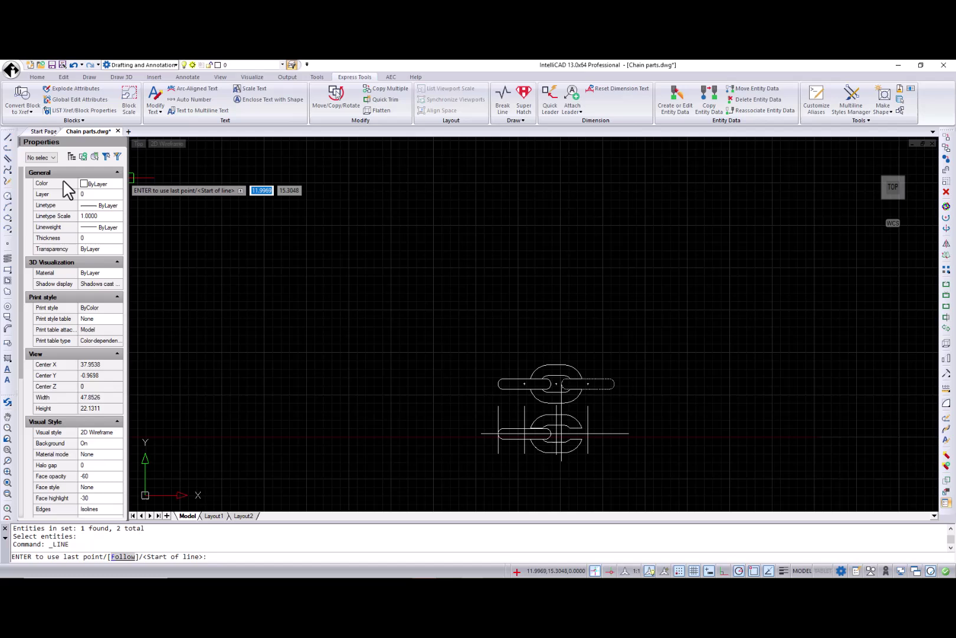
left_click(300, 295)
left_click(659, 296)
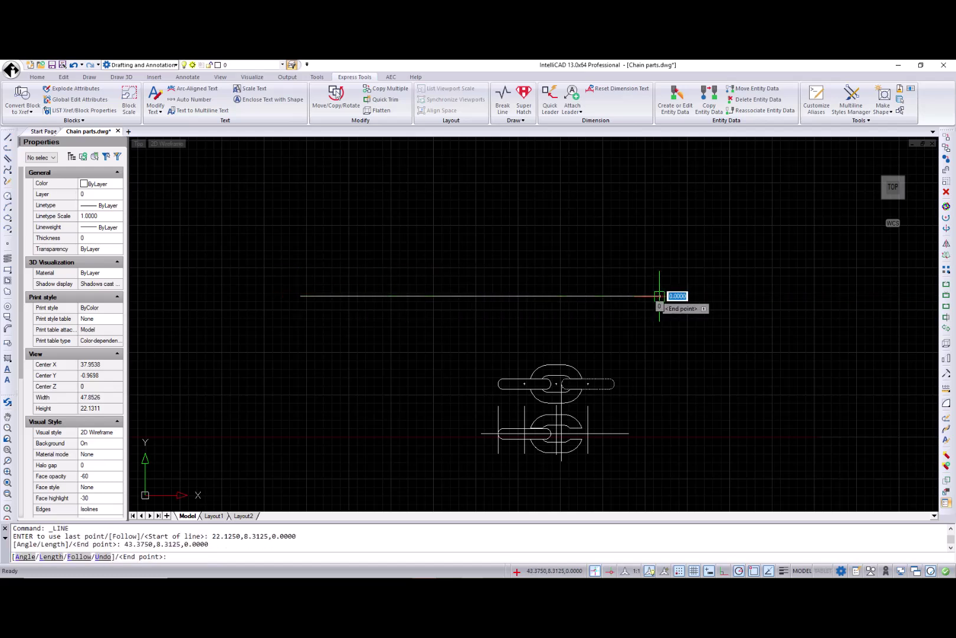
key("Return")
Apply the Chain link linetype to the new line and stretch its right end about 13.94 units farther right
left_click(615, 295)
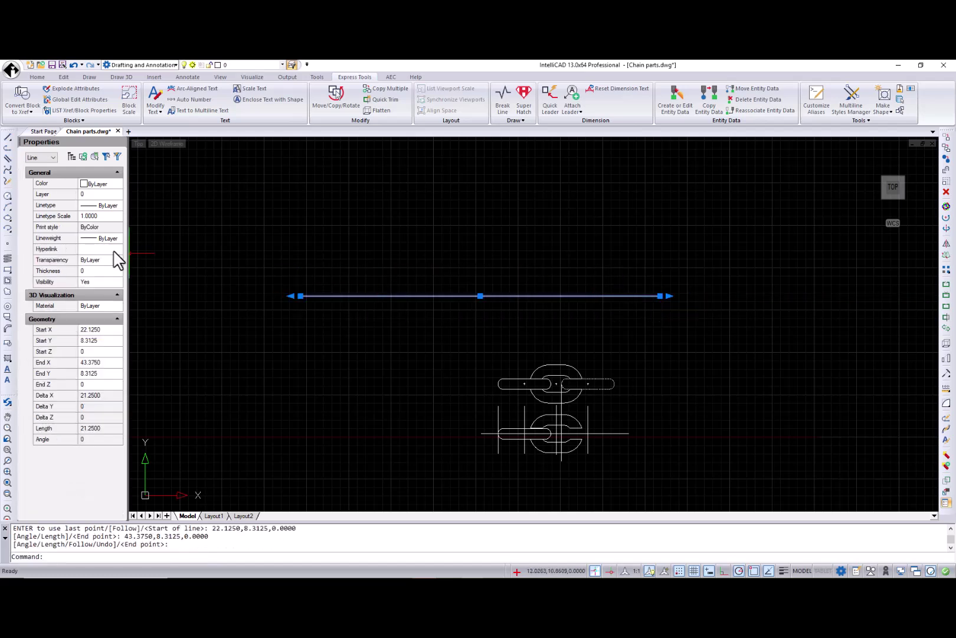
left_click(113, 205)
left_click(117, 204)
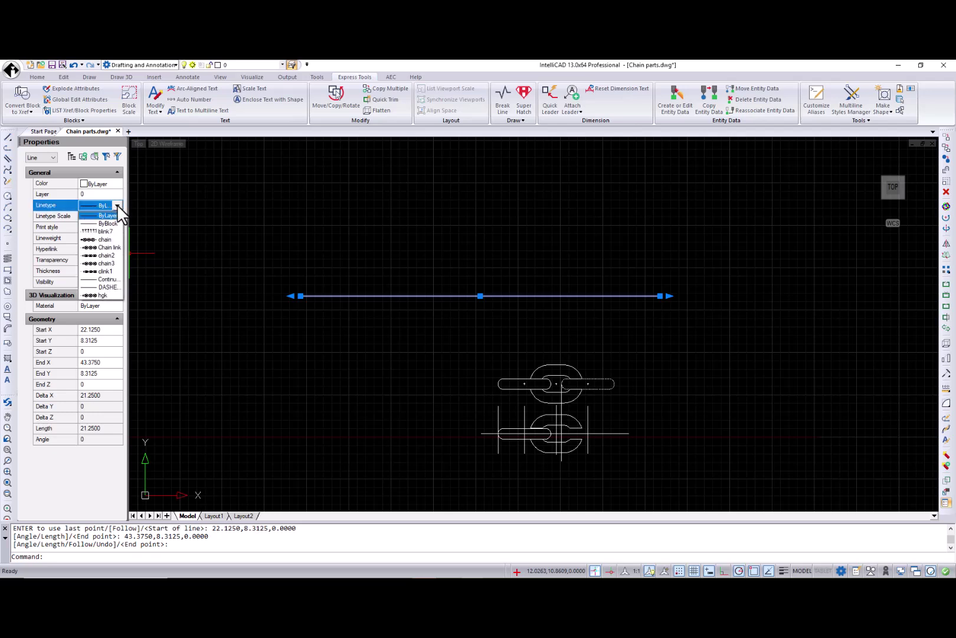
left_click(111, 247)
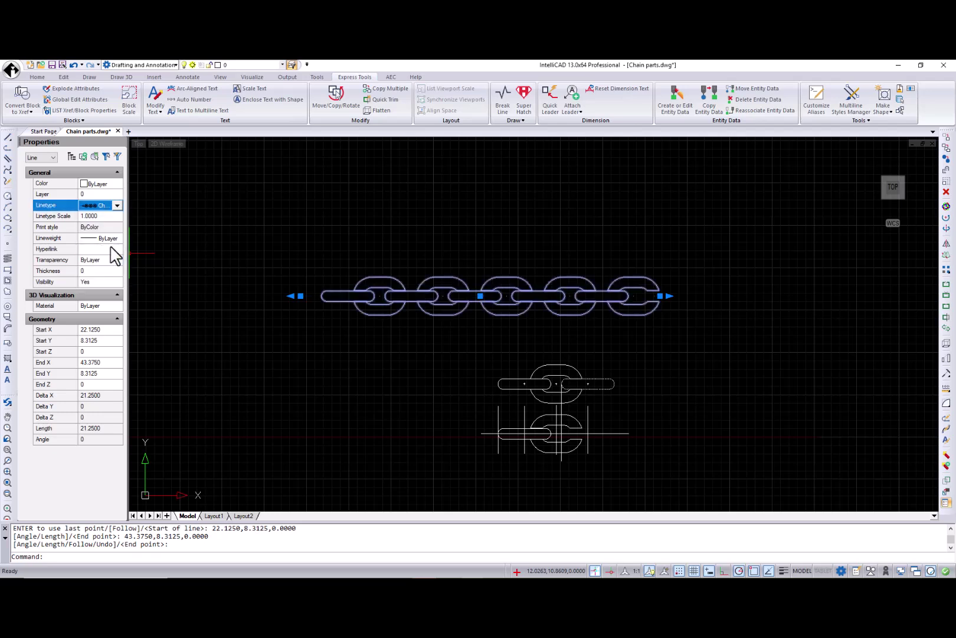
left_click(660, 295)
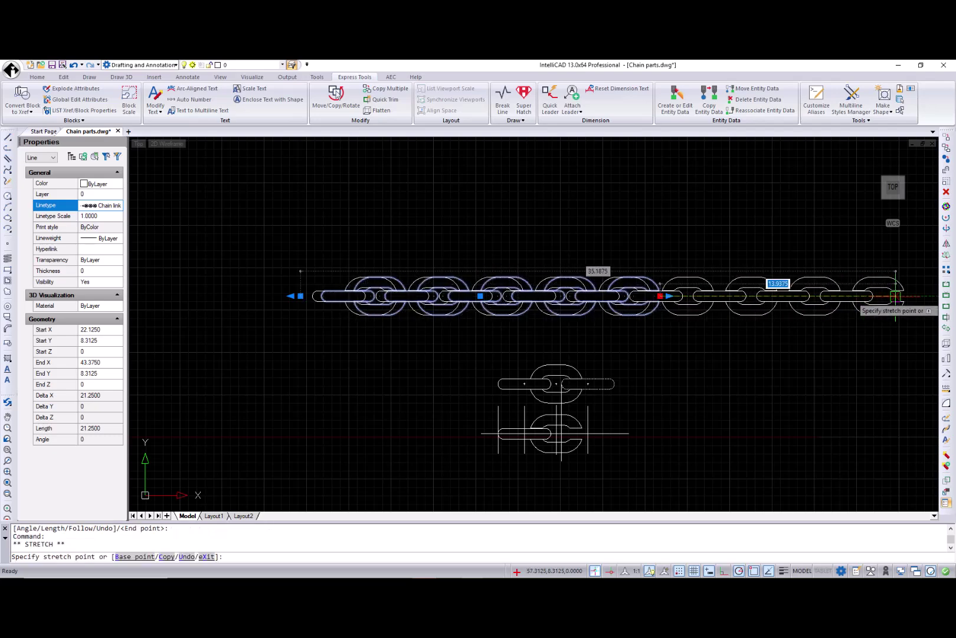
left_click(896, 295)
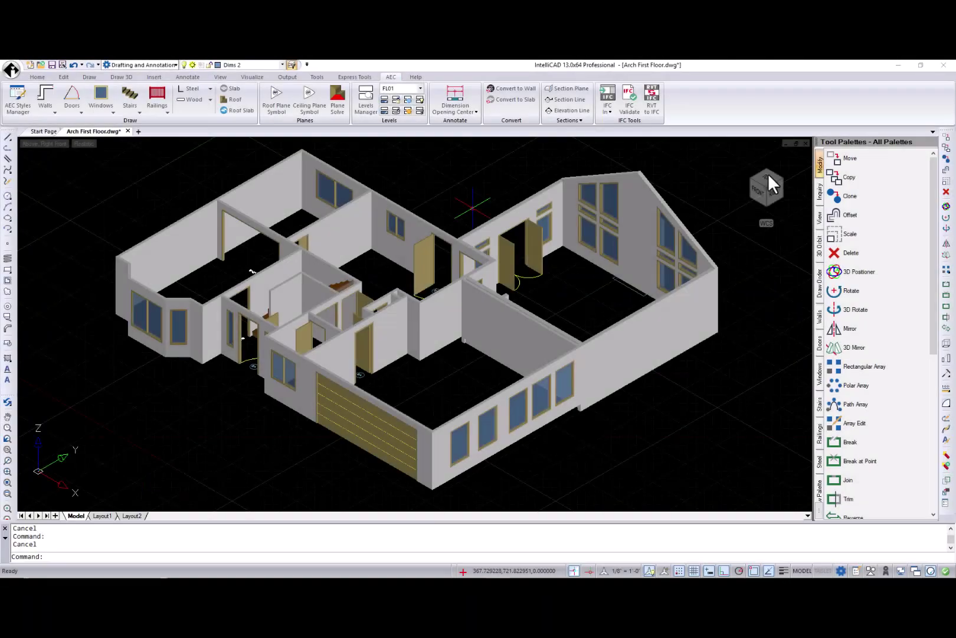
Switch to the top view and add a Standard-style AEC dimension outside the garage's long windowed exterior wall
left_click(766, 176)
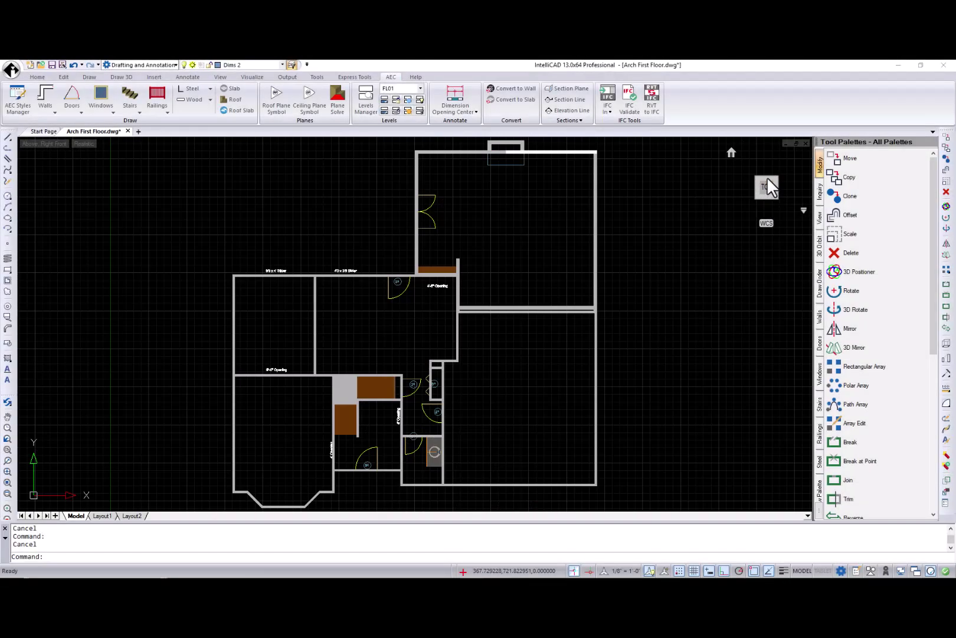
left_click(139, 556)
type("aecdim")
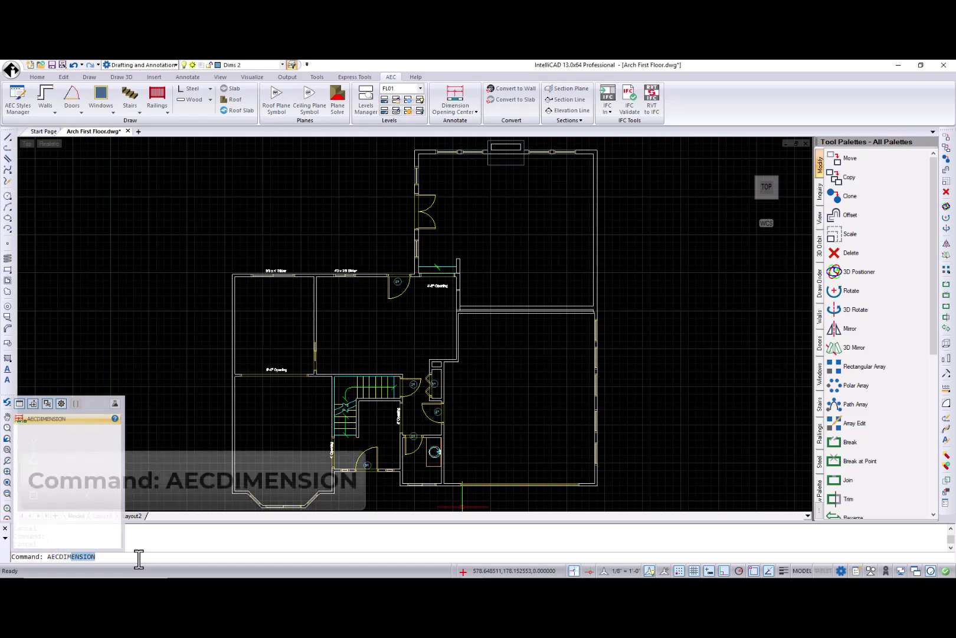
key("Return")
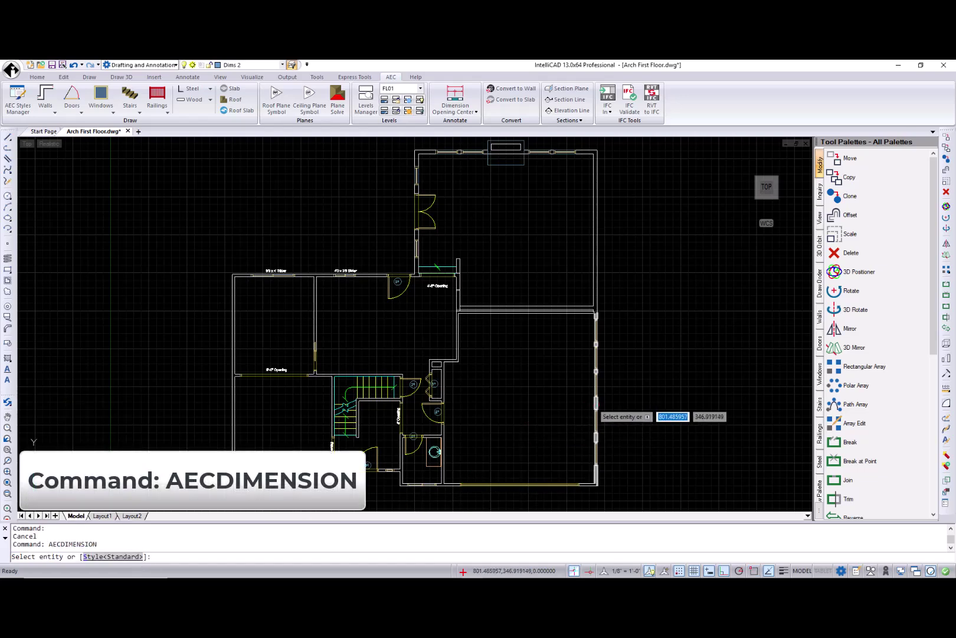
left_click(596, 405)
key("Return")
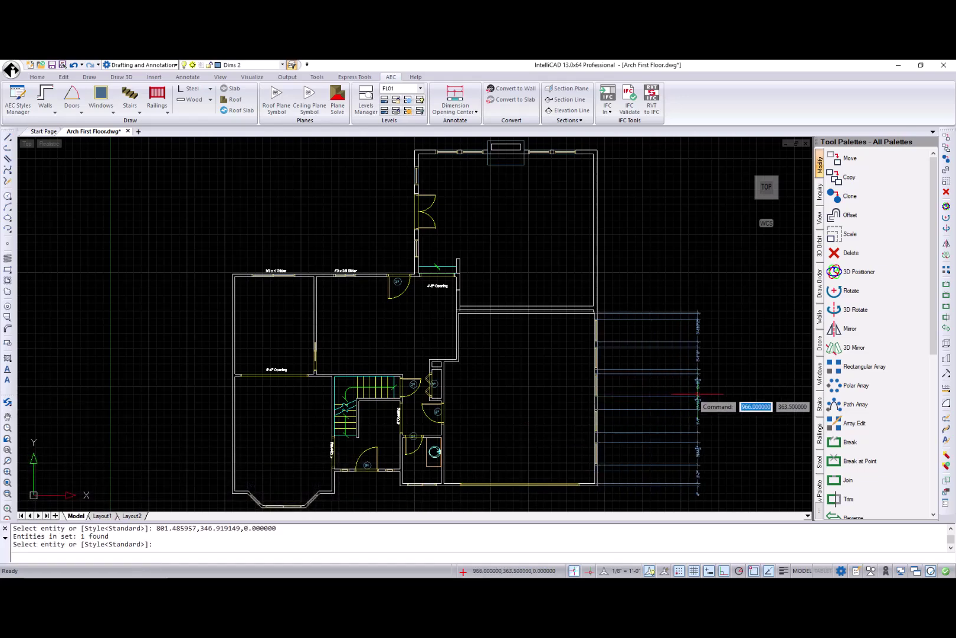
left_click(719, 398)
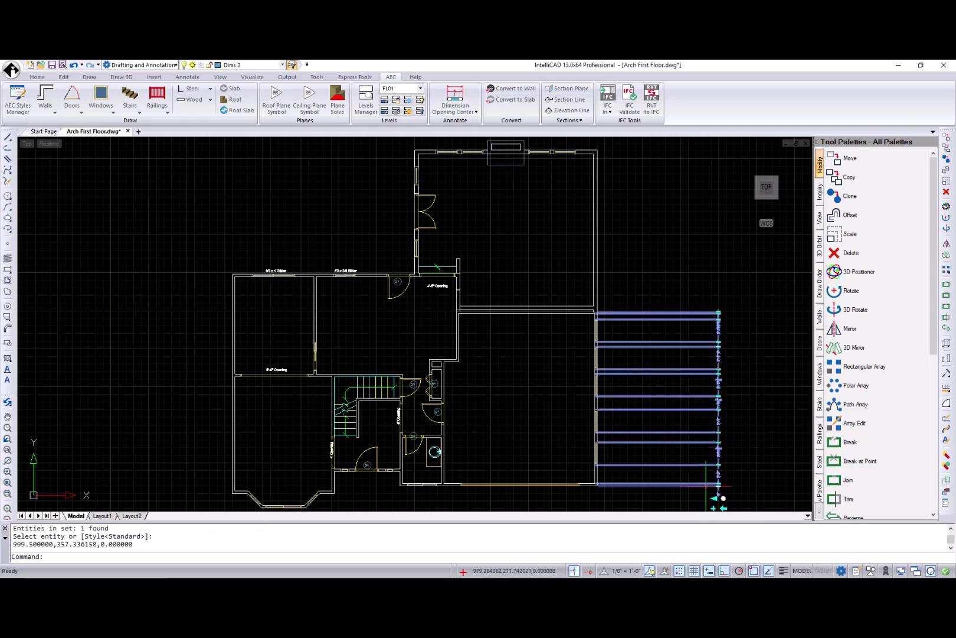
Grip-edit the garage wall's AEC dimension, moving the whole chain closer to the wall and stretching one extension line and one segment outward
left_click(713, 497)
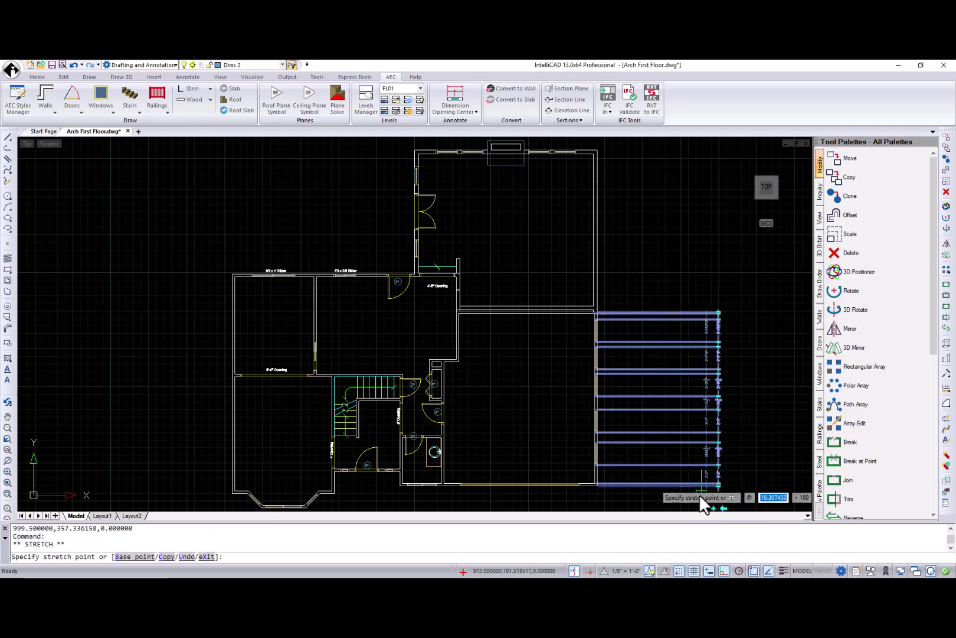
left_click(685, 497)
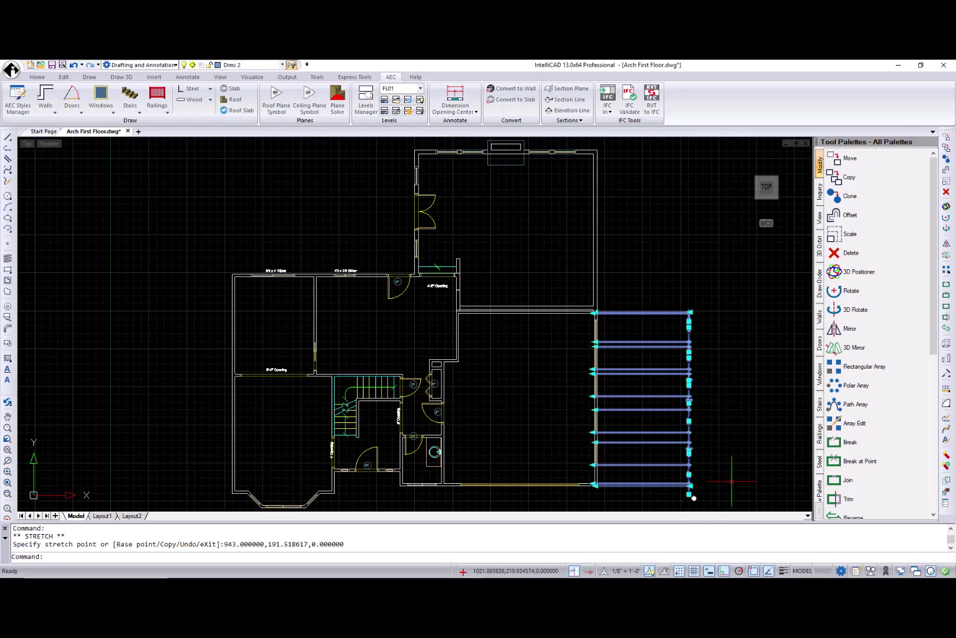
left_click(595, 341)
left_click(615, 341)
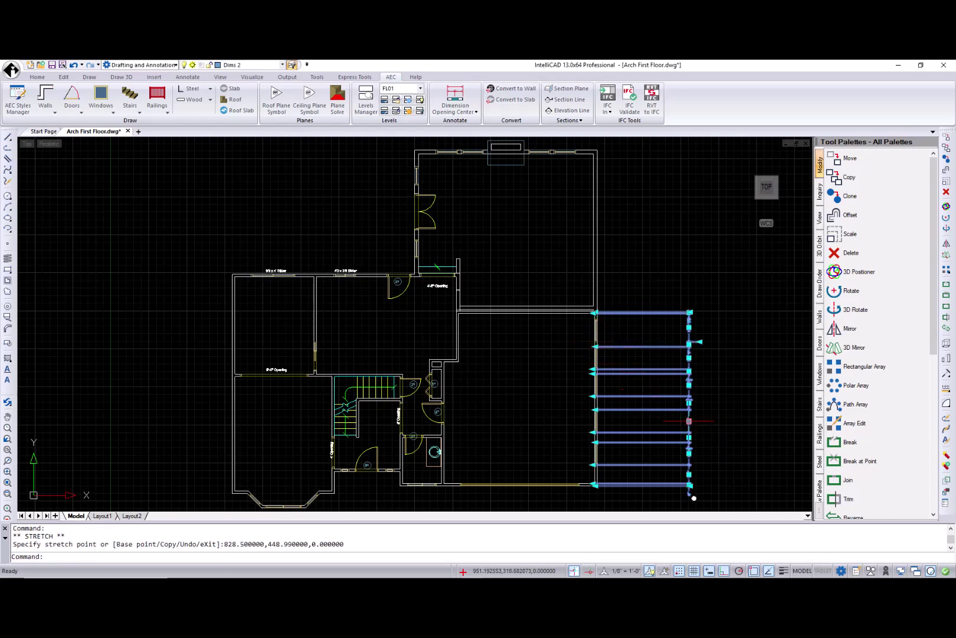
left_click(738, 421)
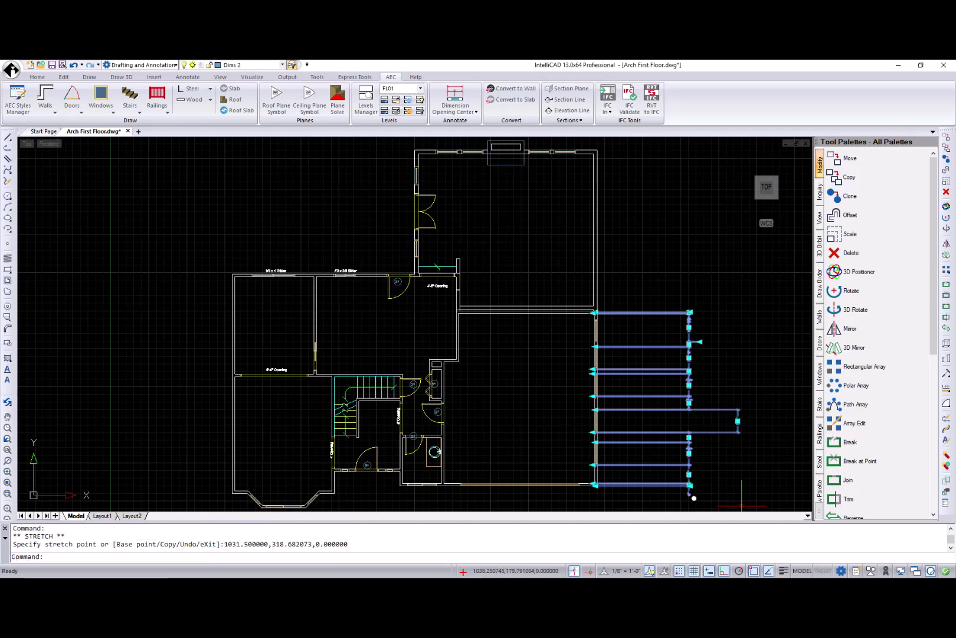
Dimension the house's three rear exterior walls to the centers of their openings, placing the dimension chains above the plan
left_click(458, 110)
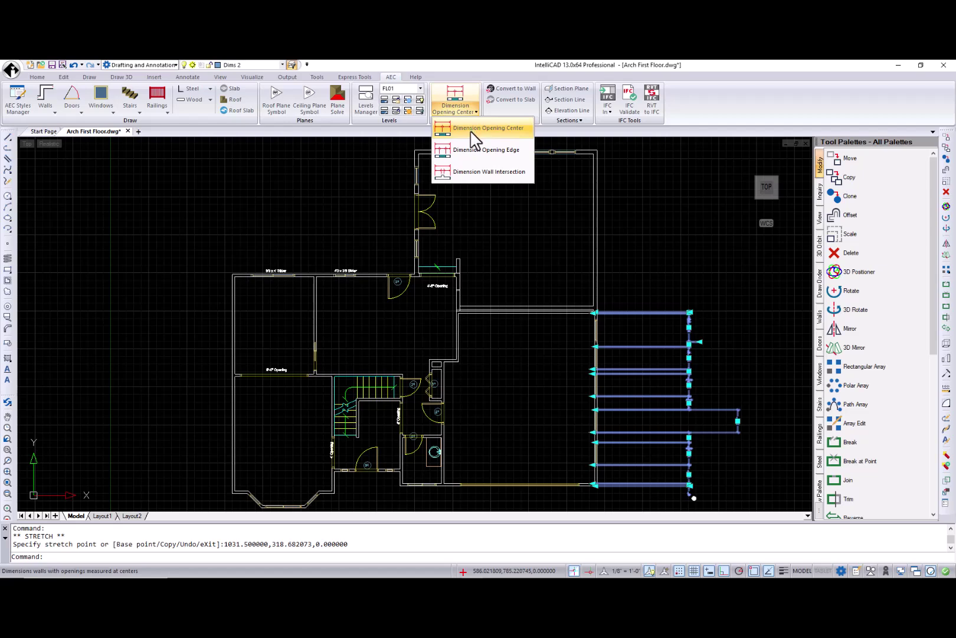
left_click(471, 129)
left_click(520, 153)
left_click(421, 153)
left_click(241, 274)
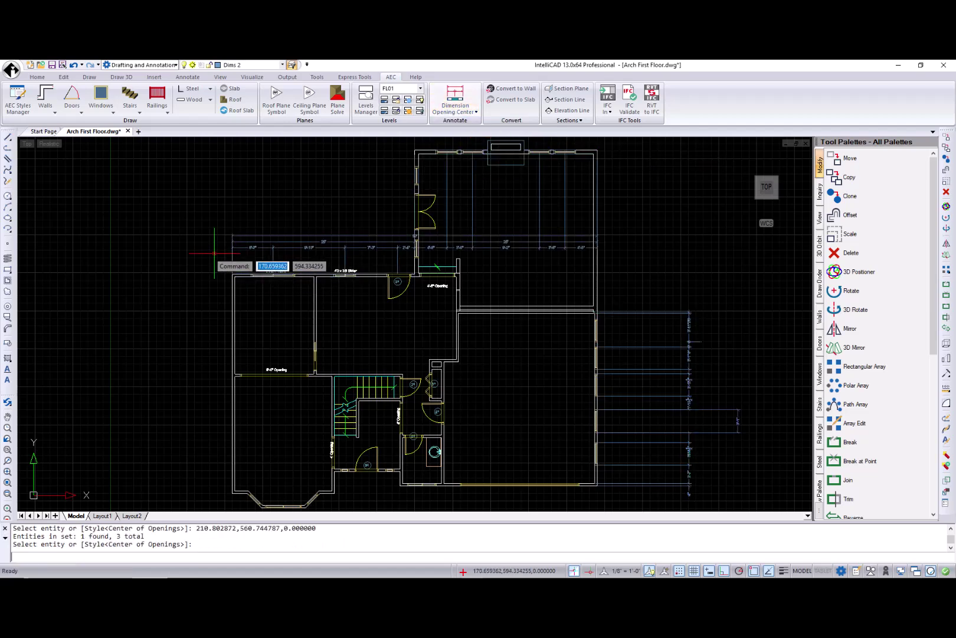
key("Return")
scroll(202, 199, "down", 1)
middle_click_drag(213, 118, 207, 223)
left_click(208, 224)
Dimension the double-door exterior wall and the adjoining rear wall to their opening edges, placing the chains left of the plan
left_click(474, 112)
left_click(466, 143)
left_click(366, 274)
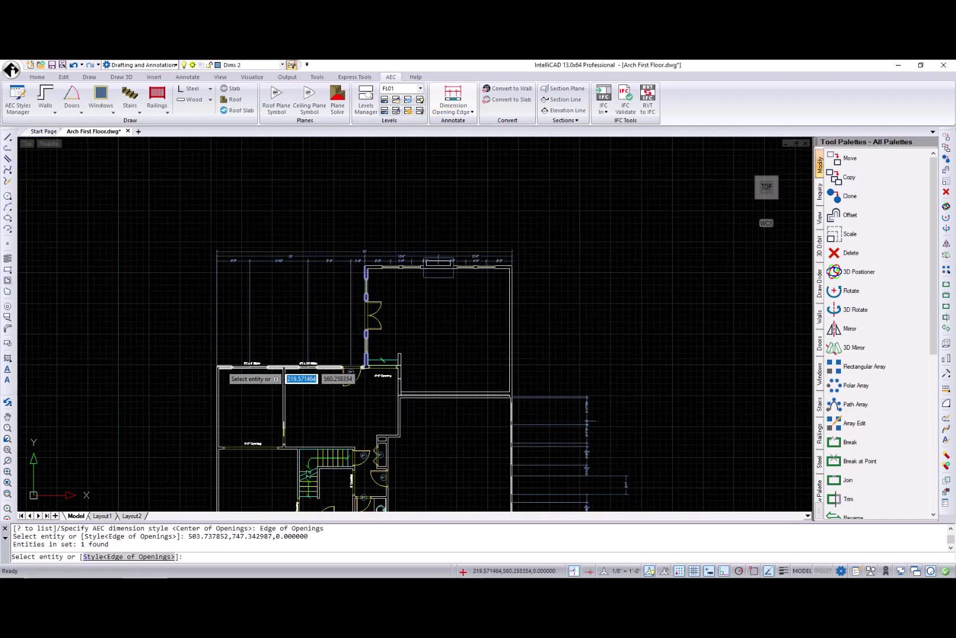
left_click(232, 362)
left_click(121, 349)
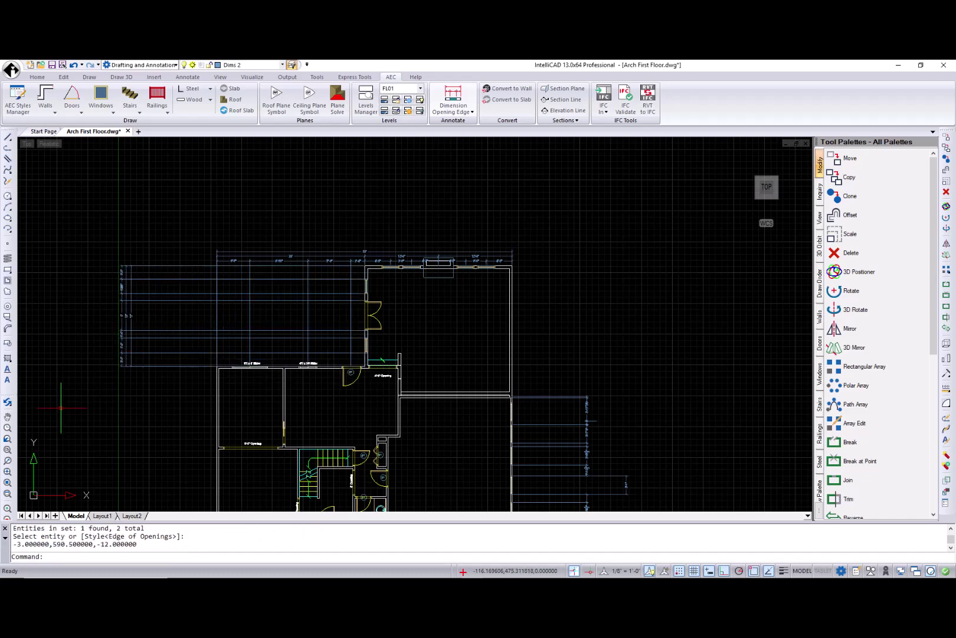
Dimension the bay window walls at the front by wall intersections, placing the chains below the bay
middle_click_drag(178, 413, 198, 230)
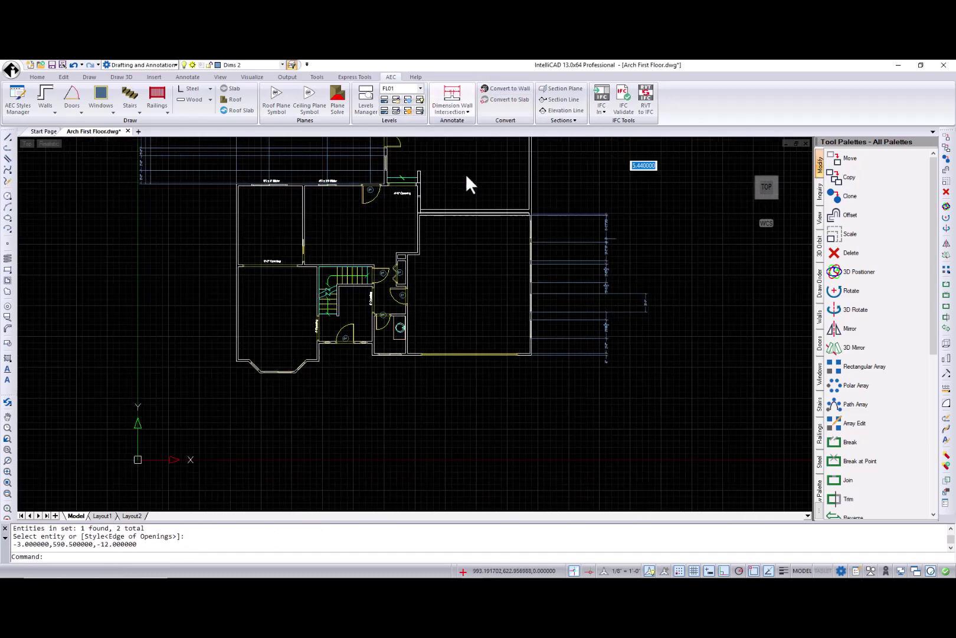
left_click(472, 111)
left_click(465, 174)
left_click(242, 364)
left_click(297, 381)
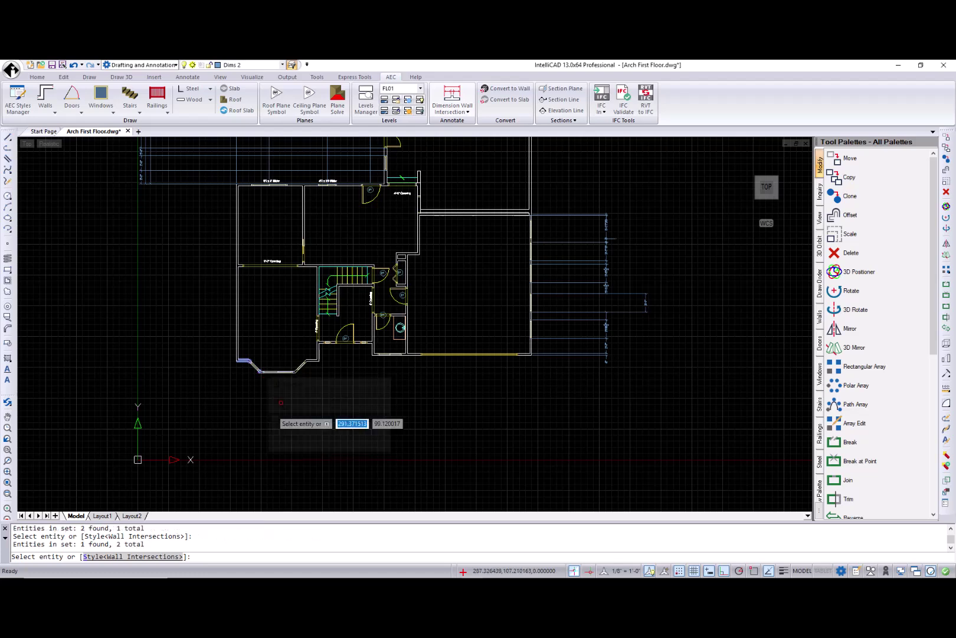
left_click(297, 381)
left_click(322, 417)
left_click(313, 370)
left_click(332, 407)
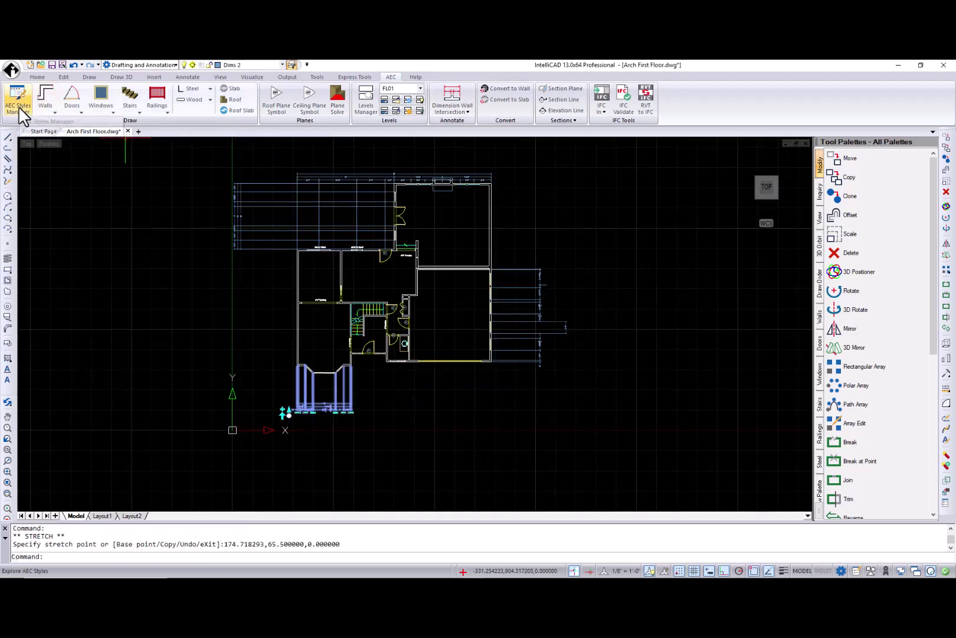
Create a new AEC Dimension style in the AEC Styles Manager and show its display properties
left_click(18, 105)
left_click(227, 314)
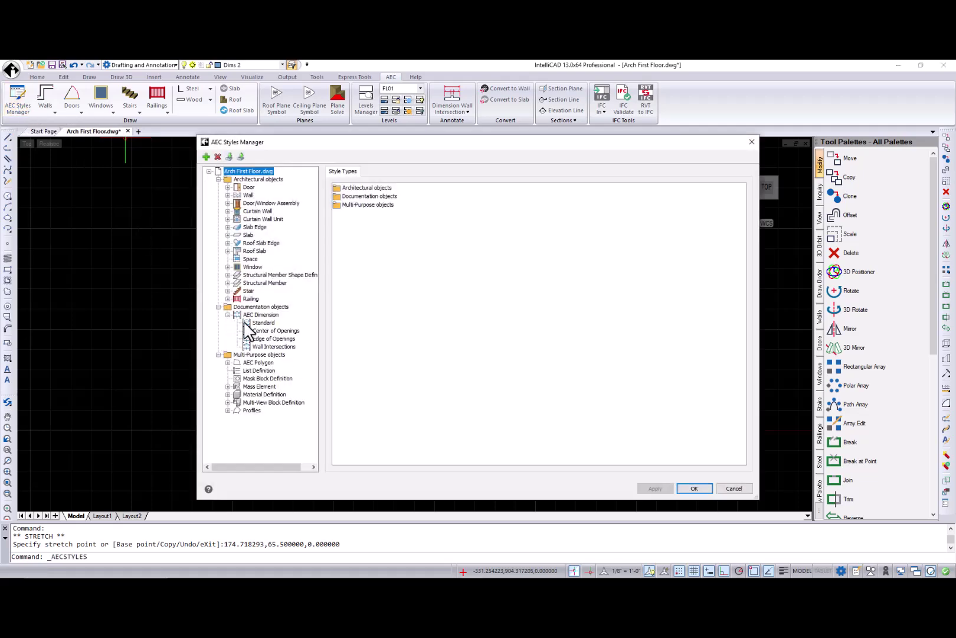
right_click(265, 322)
left_click(282, 326)
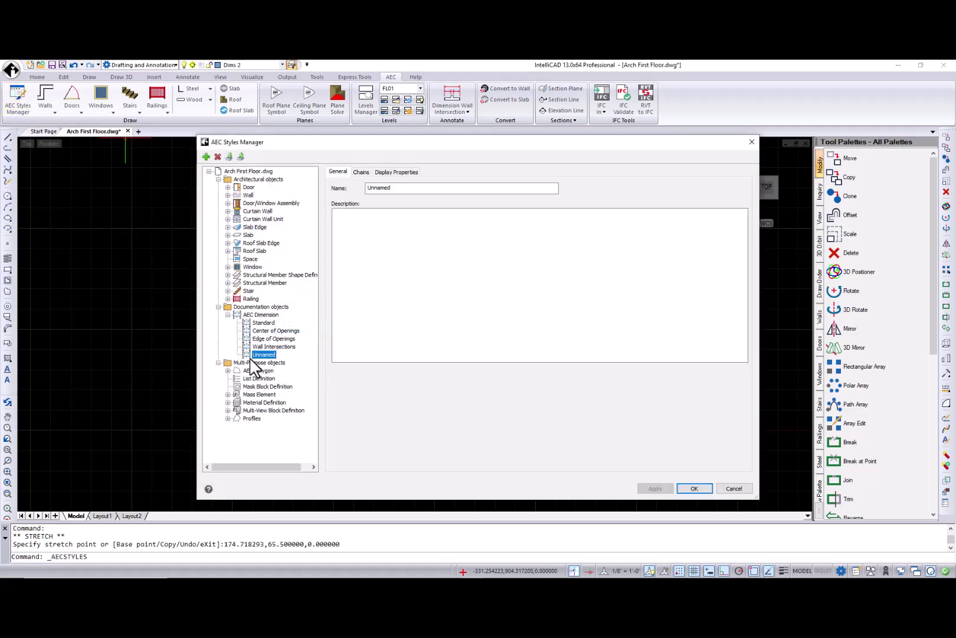
left_click(395, 171)
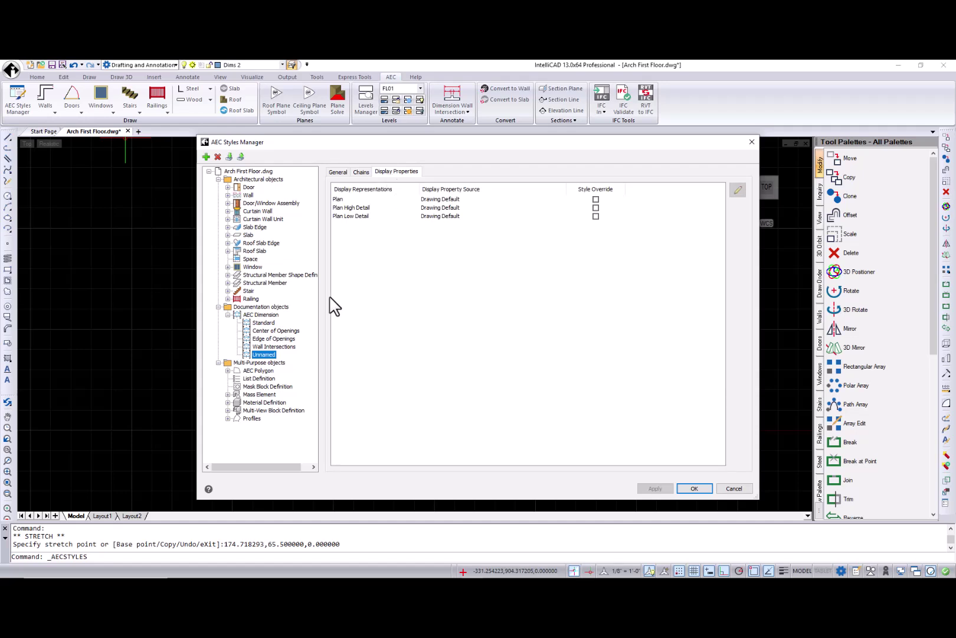
Review the Standard styles of Slab Edge and Roof Slab Edge, including their defaults, design rules and materials
left_click(228, 227)
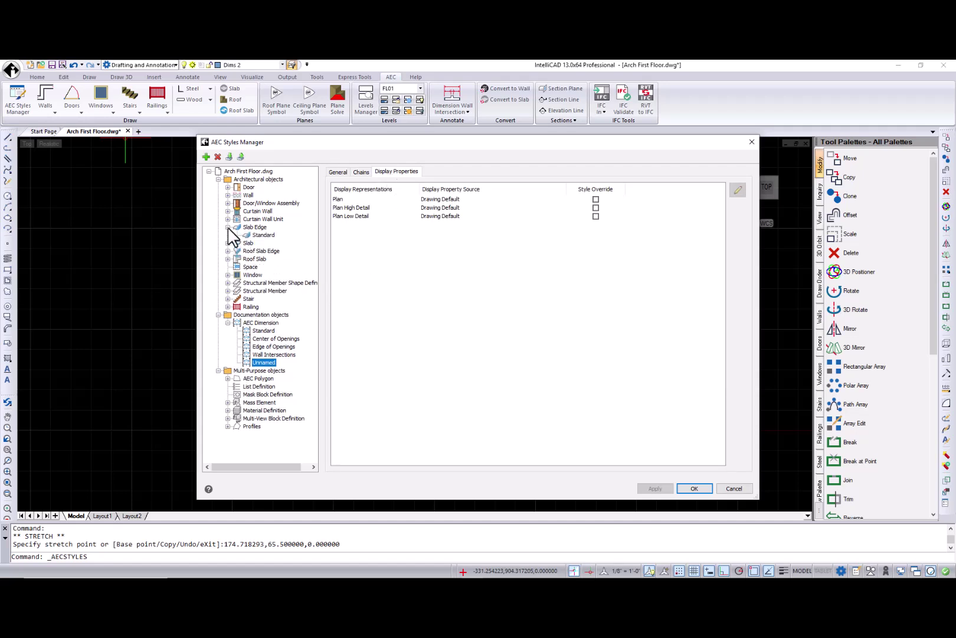
left_click(263, 235)
left_click(363, 173)
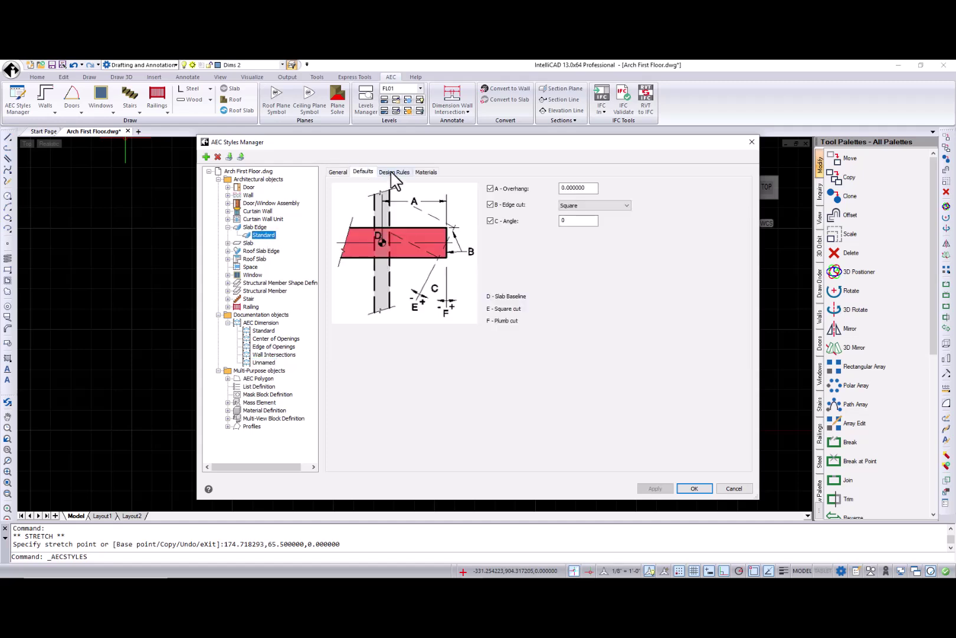
left_click(397, 174)
left_click(424, 176)
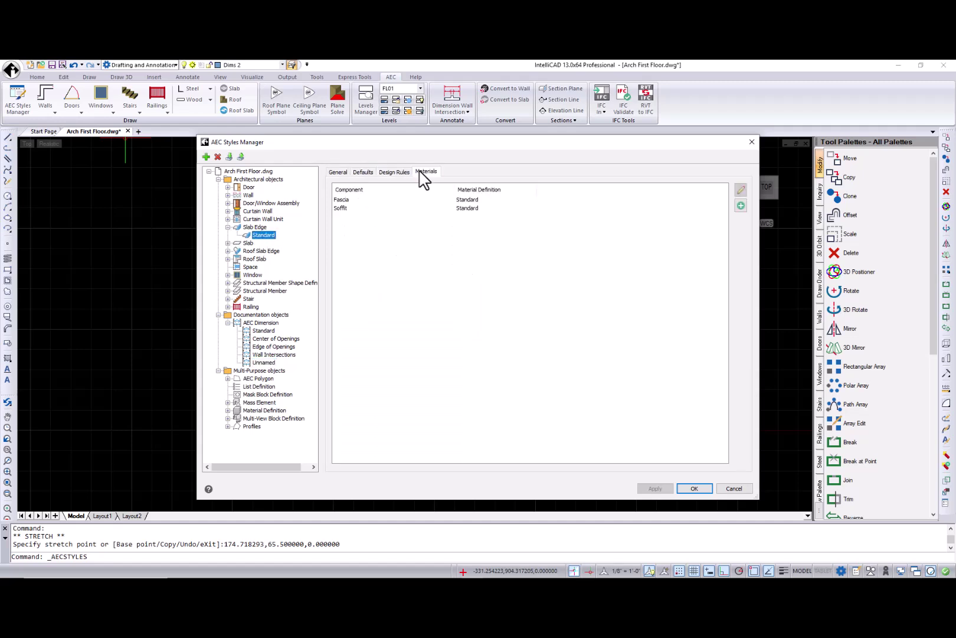
left_click(228, 251)
left_click(263, 259)
left_click(385, 173)
left_click(363, 172)
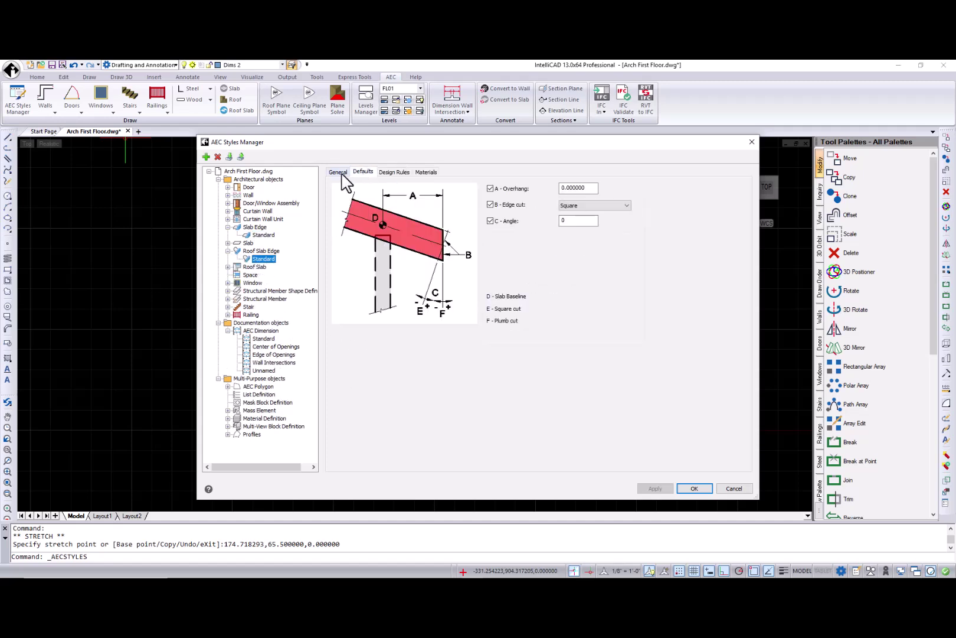
left_click(339, 172)
Examine the Standard Roof Slab style's components, materials and display properties, and the UShape Structural Member's design rules and display properties
left_click(228, 267)
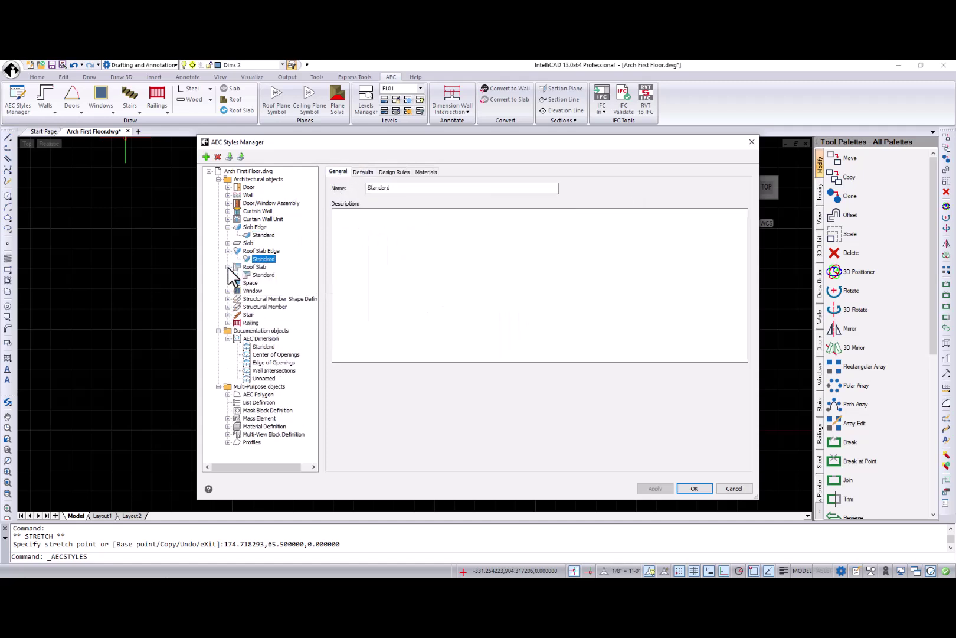
left_click(261, 275)
left_click(368, 173)
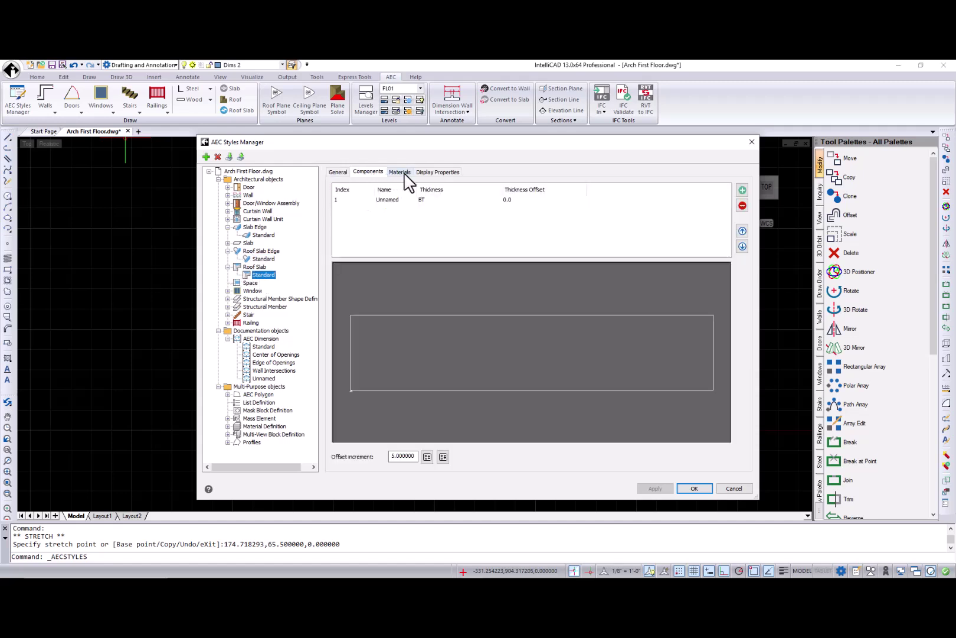
left_click(400, 172)
left_click(429, 173)
left_click(250, 283)
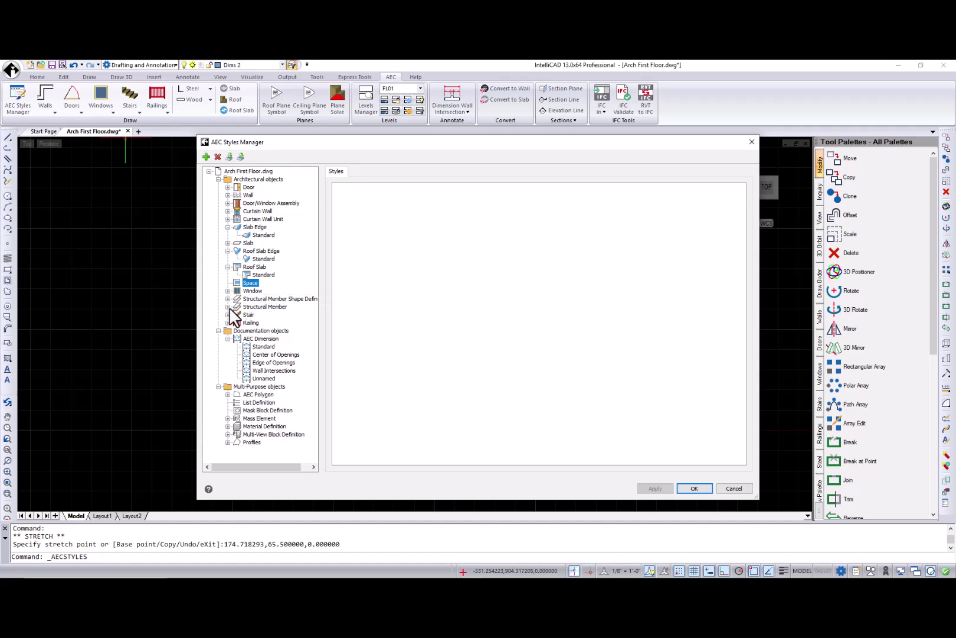
left_click(227, 306)
left_click(262, 315)
left_click(385, 172)
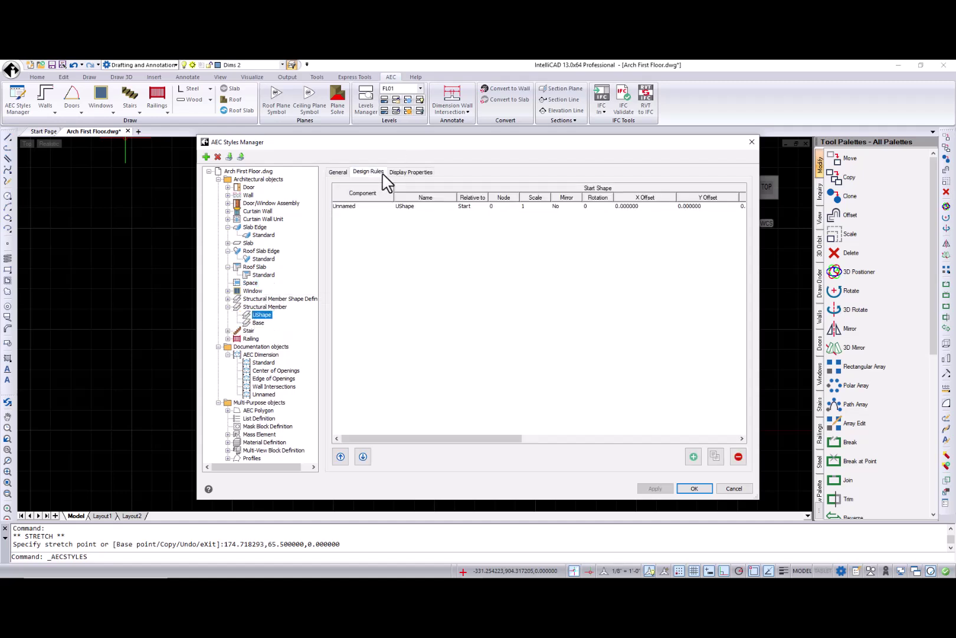
left_click(404, 180)
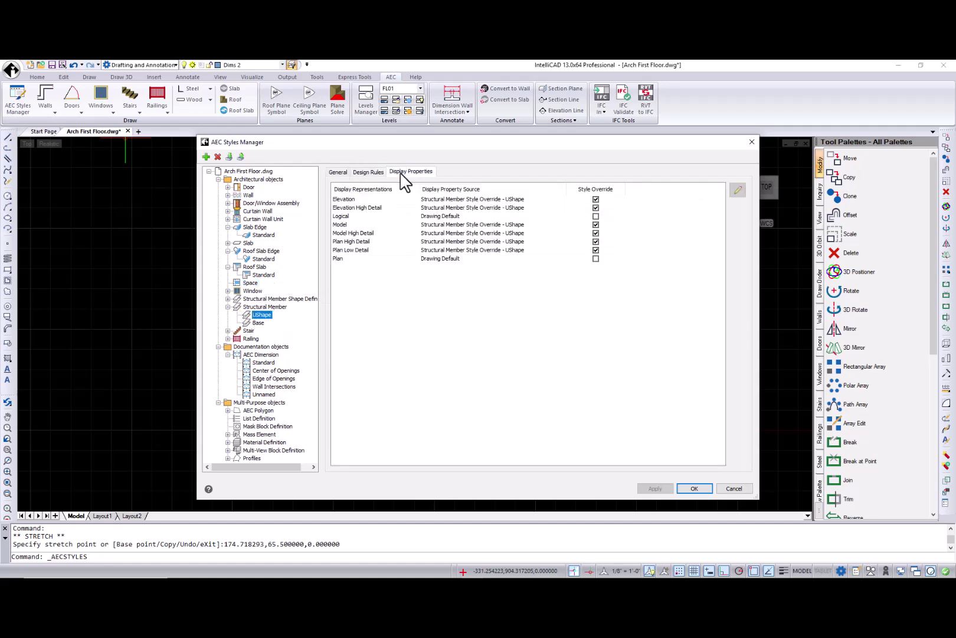
Look through the Standard AEC Polygon style's dimensions and general settings and the List Definition category
left_click(228, 410)
left_click(260, 418)
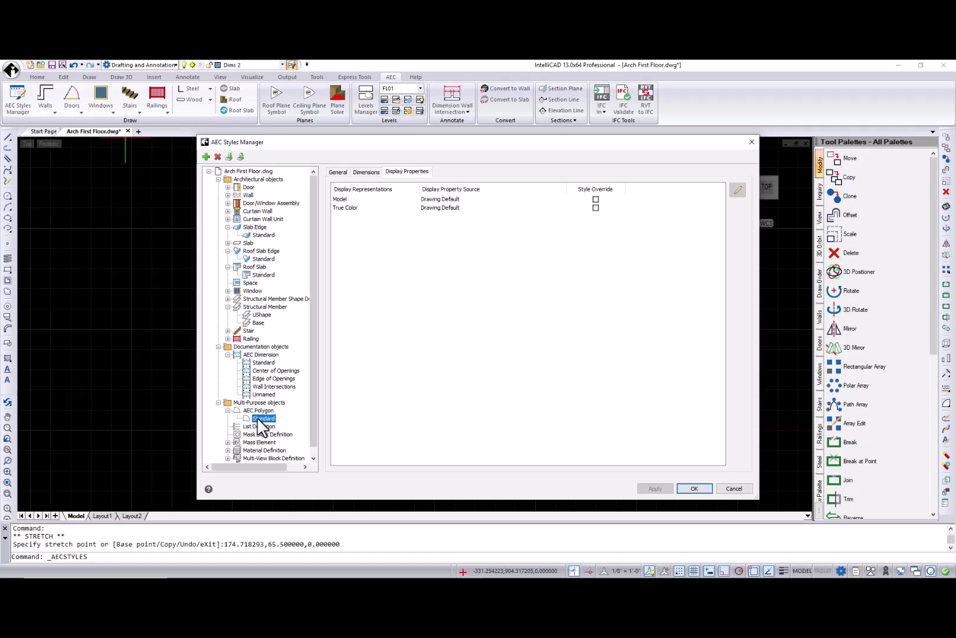
left_click(367, 172)
left_click(339, 172)
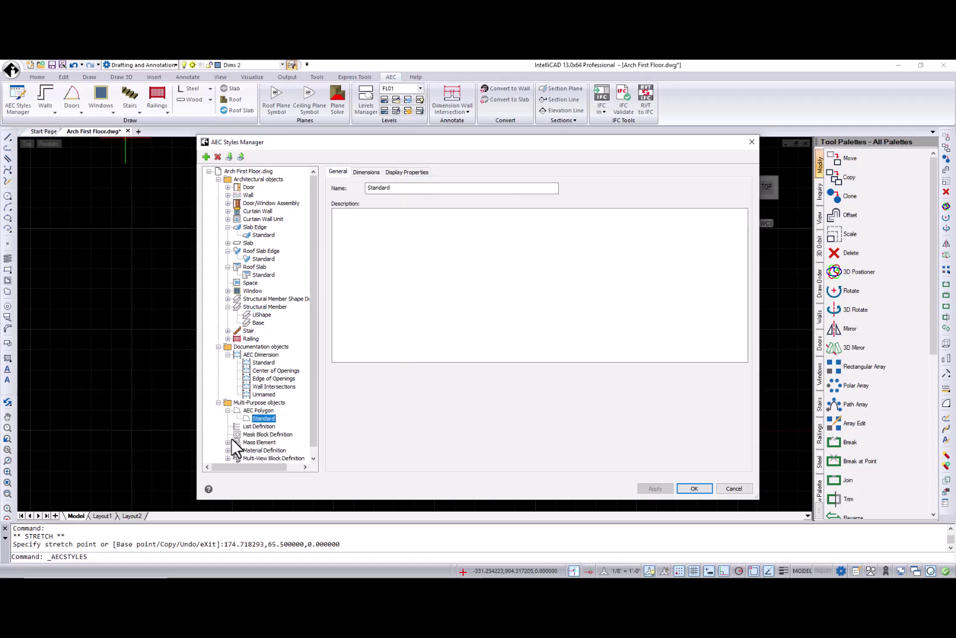
left_click(259, 425)
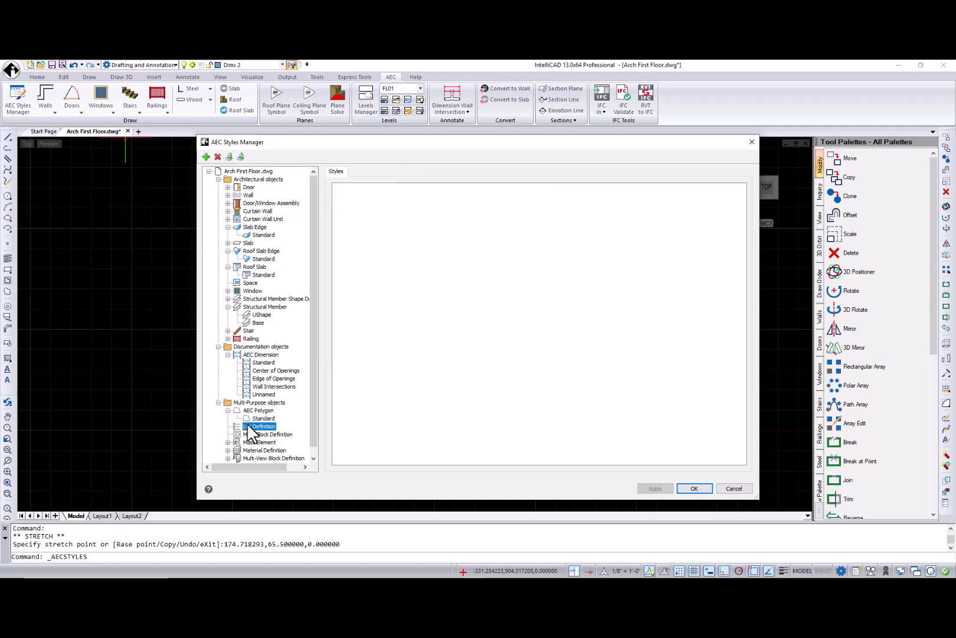
scroll(311, 370, "down", 1)
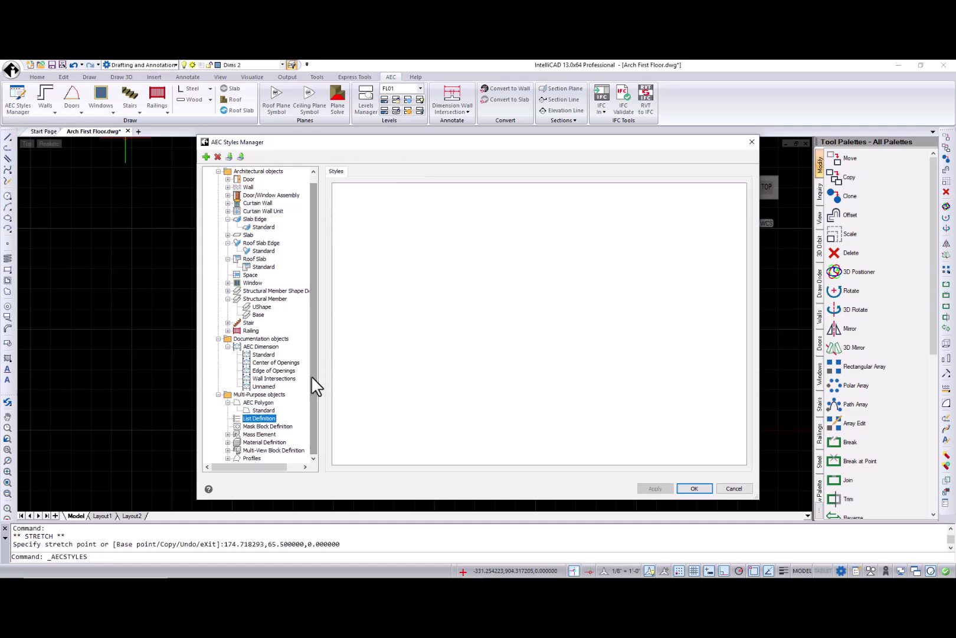
Inspect the Standard styles of Mass Element and Material Definition, including their display properties
left_click(228, 434)
left_click(263, 442)
left_click(374, 172)
left_click(398, 172)
scroll(312, 378, "down", 1)
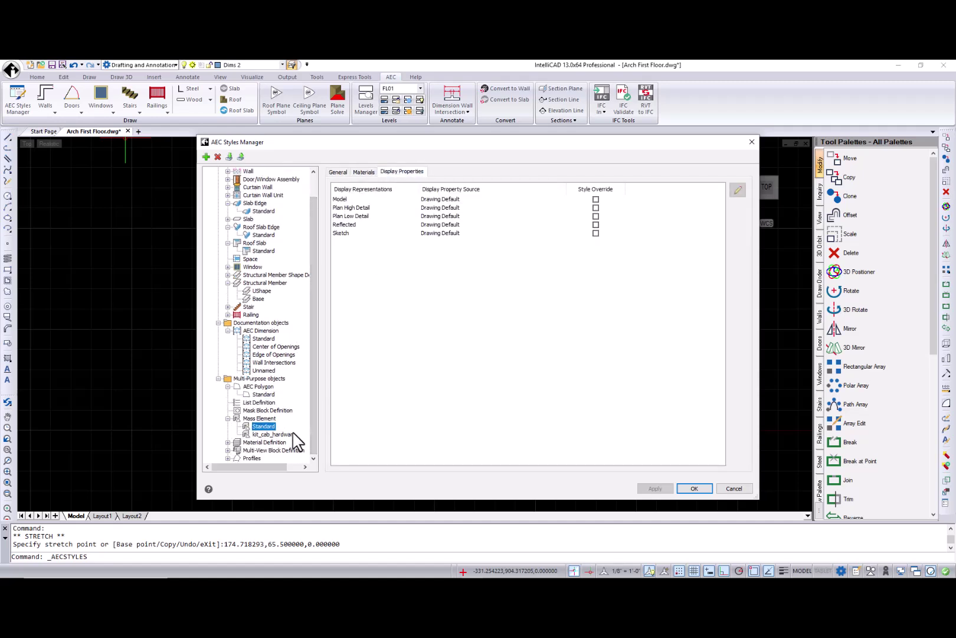
left_click(228, 442)
left_click(264, 418)
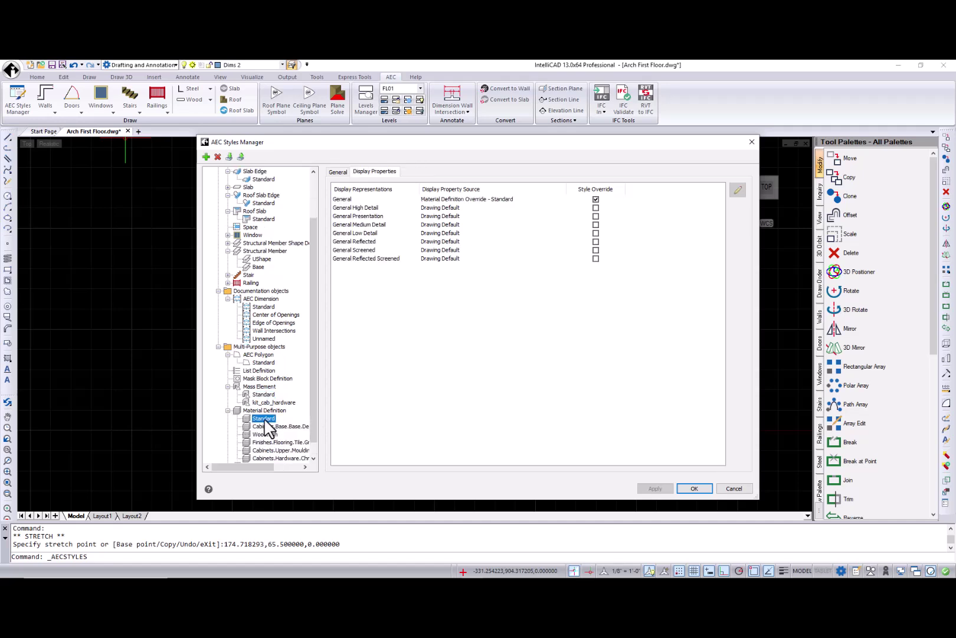
left_click(336, 172)
scroll(313, 402, "down", 1)
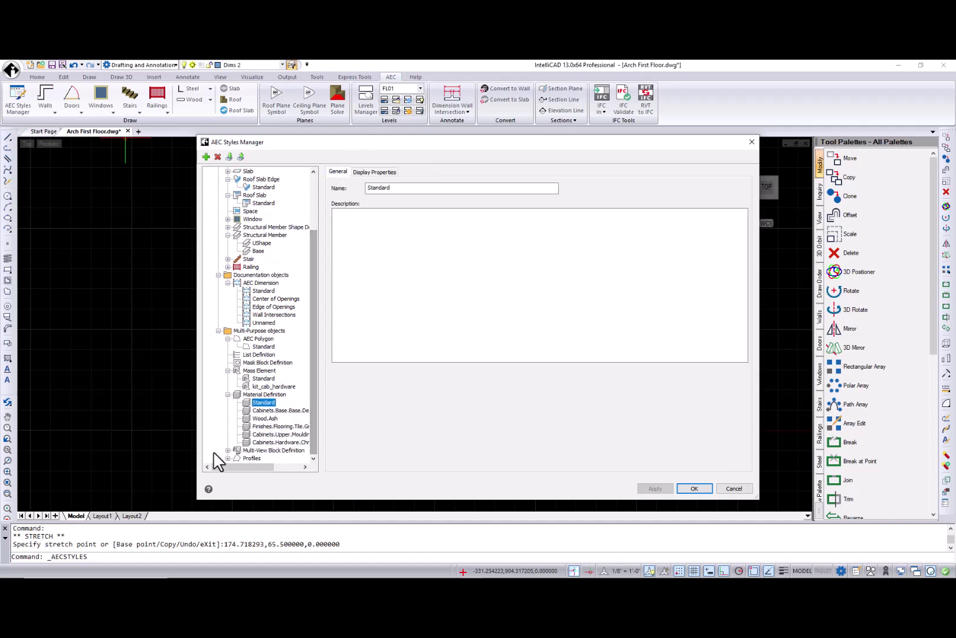
Review the view blocks of the I_Plumb_WC_Tank 2 multi-view block definition and the profile edges of the CW band profile
scroll(230, 455, "down", 2)
left_click(275, 418)
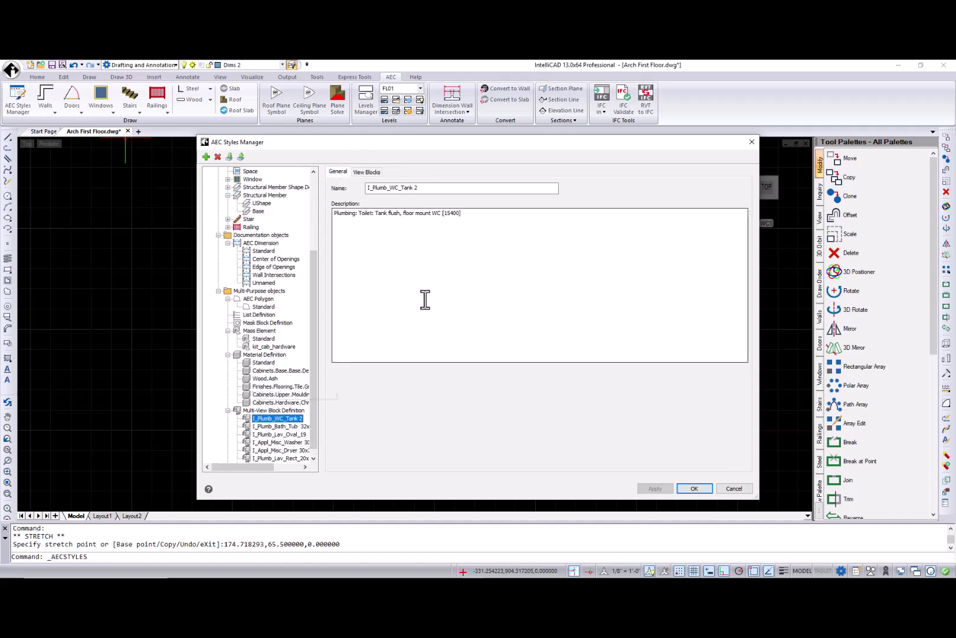
left_click(367, 171)
scroll(320, 414, "down", 1)
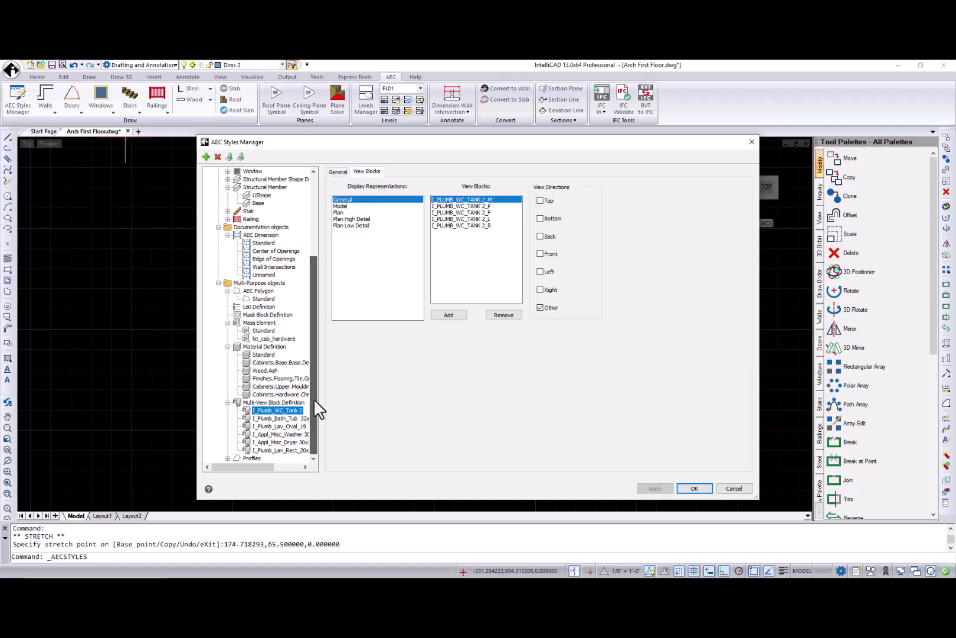
scroll(235, 465, "down", 1)
left_click(264, 426)
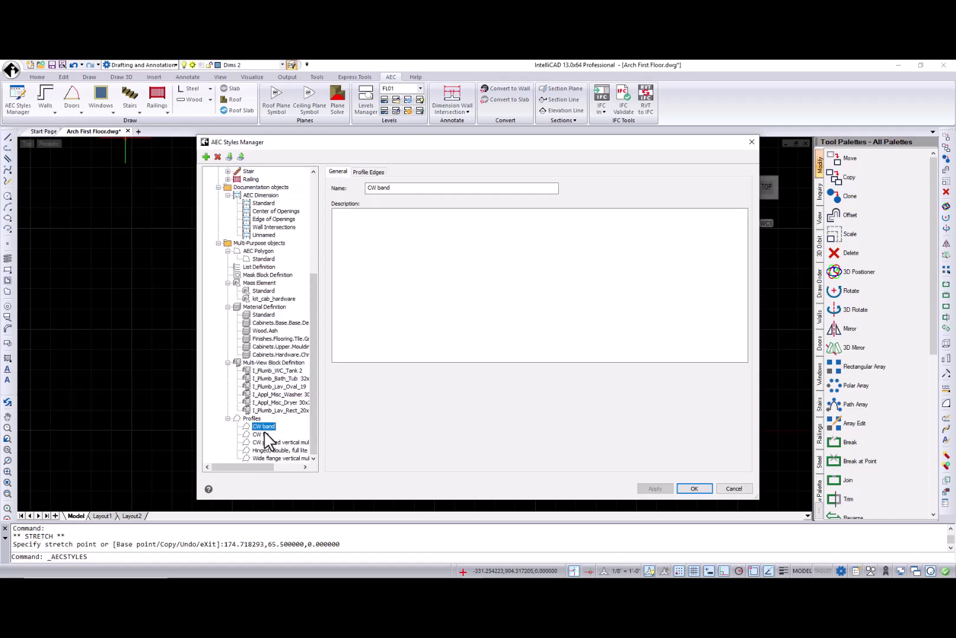
left_click(368, 172)
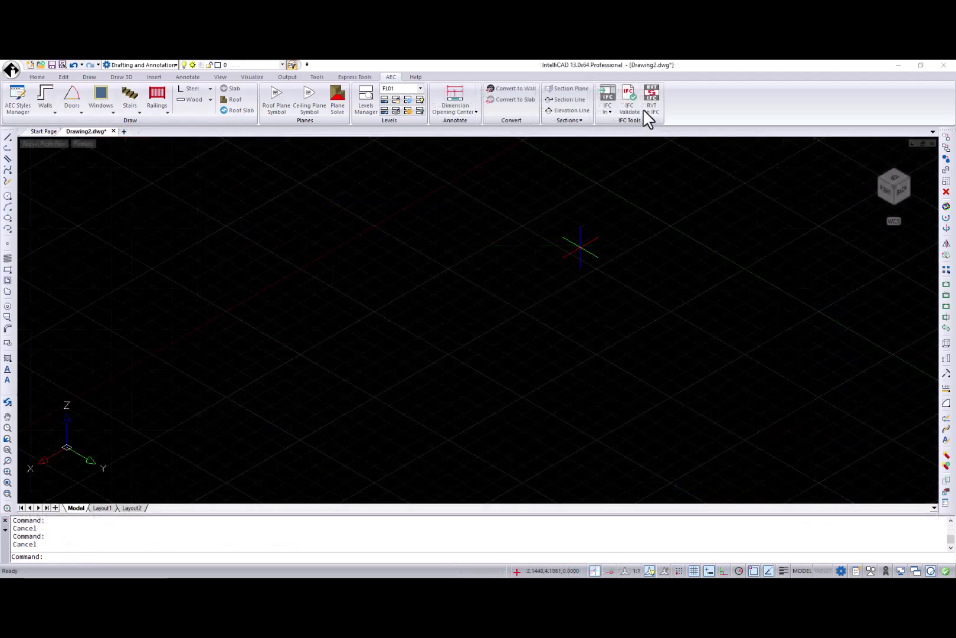
Convert the Revit file Technical_school.rvt to IFC format
left_click(651, 105)
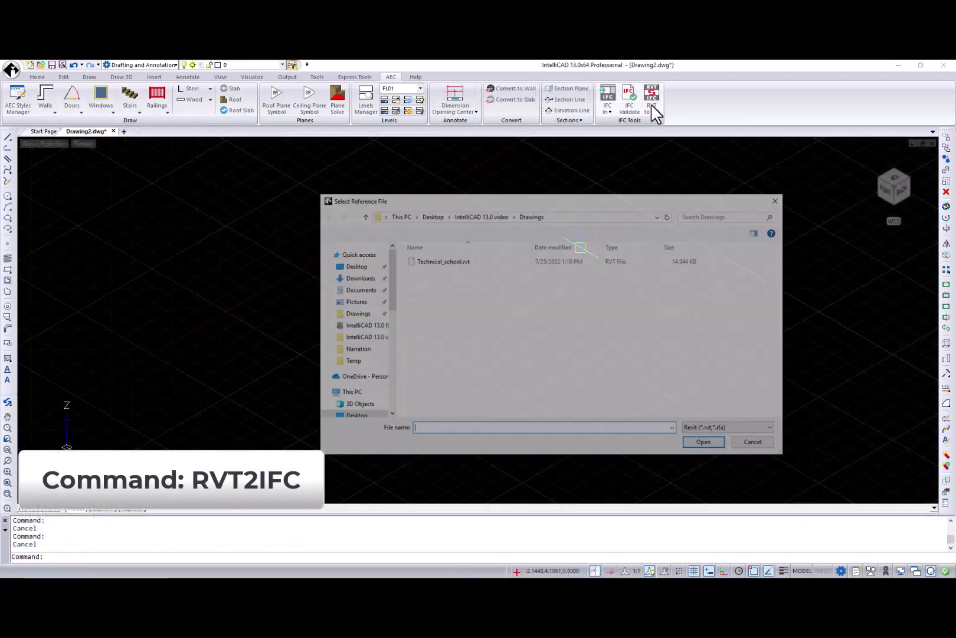
left_click(440, 261)
left_click(704, 443)
left_click(702, 445)
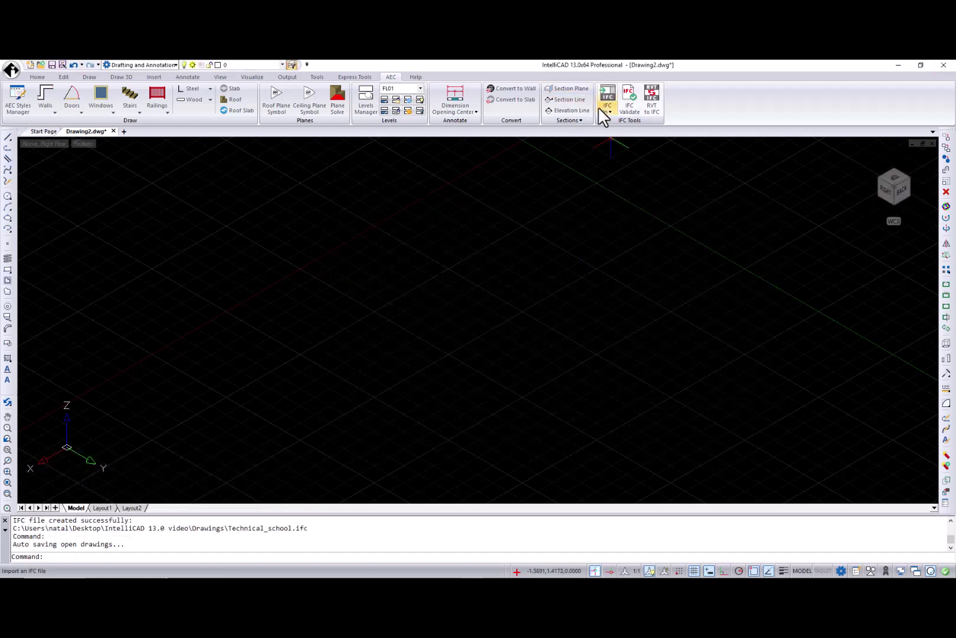
Import the converted Technical_school.ifc file into the current drawing
left_click(604, 112)
left_click(431, 253)
left_click(705, 442)
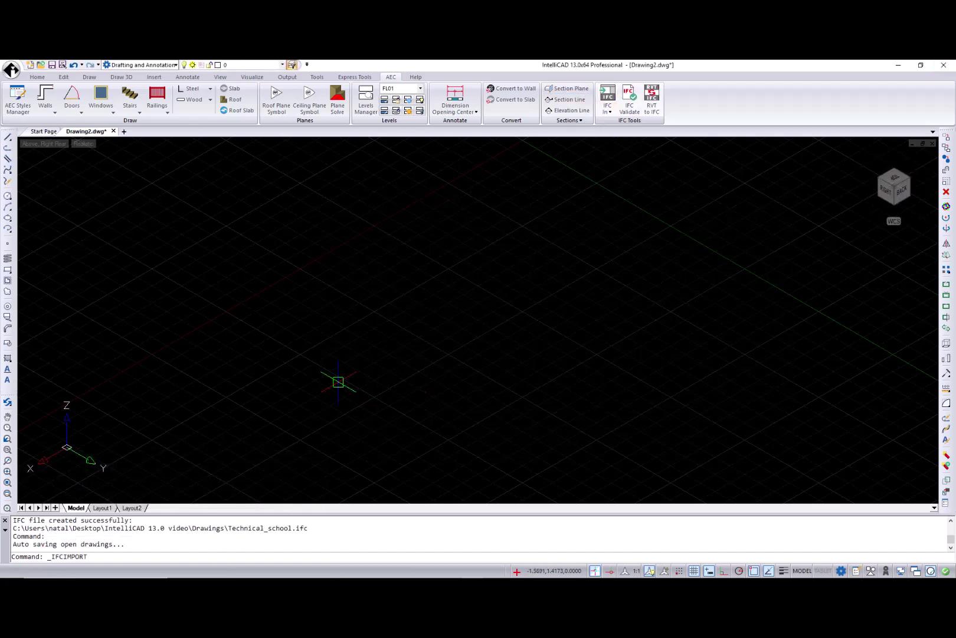
left_click(645, 465)
left_click(523, 422)
key("Return")
key("Escape")
key("Escape")
Zoom to the extents of the imported school building and pick its glazed facade to inspect the objects there
type("z")
key("Return")
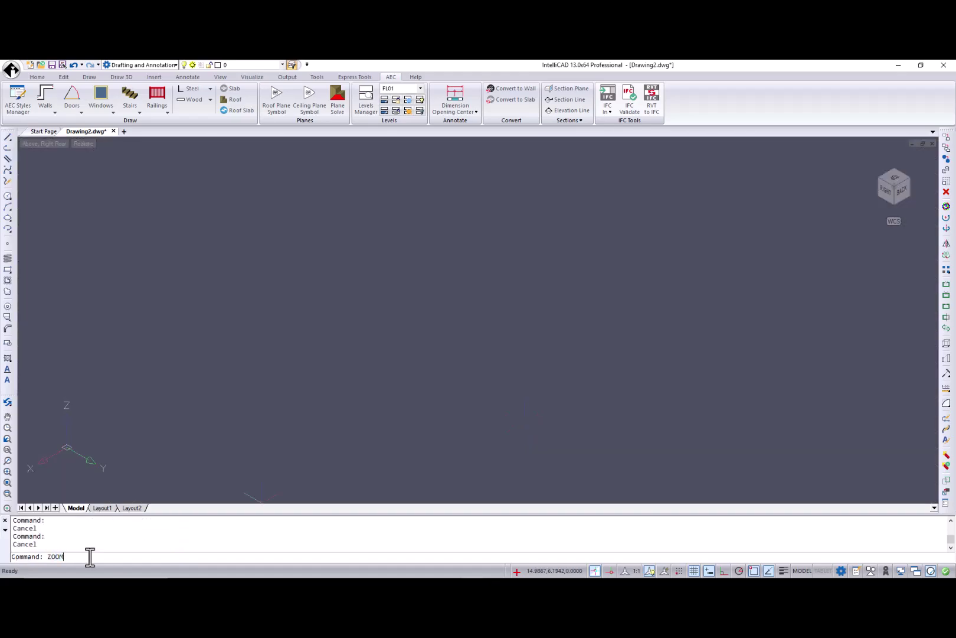
type("e")
key("Return")
scroll(384, 386, "up", 5)
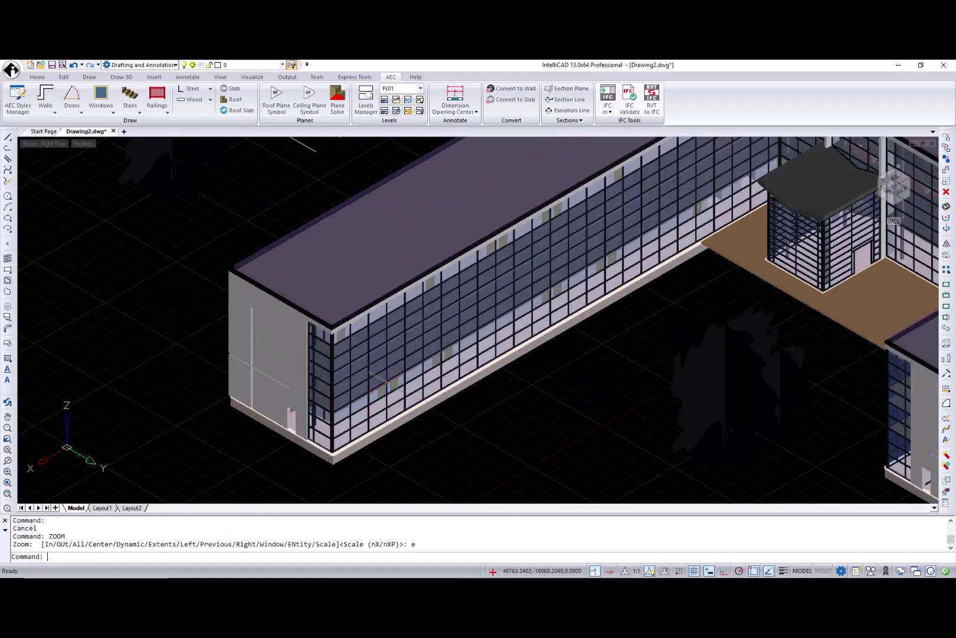
left_click(384, 383)
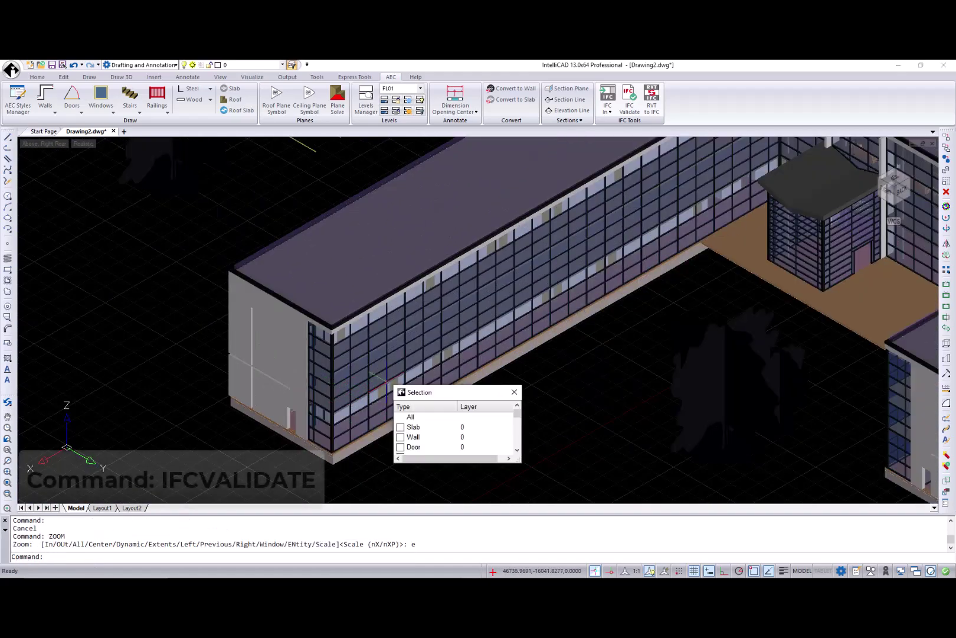
Run IFC Validate on Technical_school.ifc with all DAI and IFC validations enabled
left_click(629, 100)
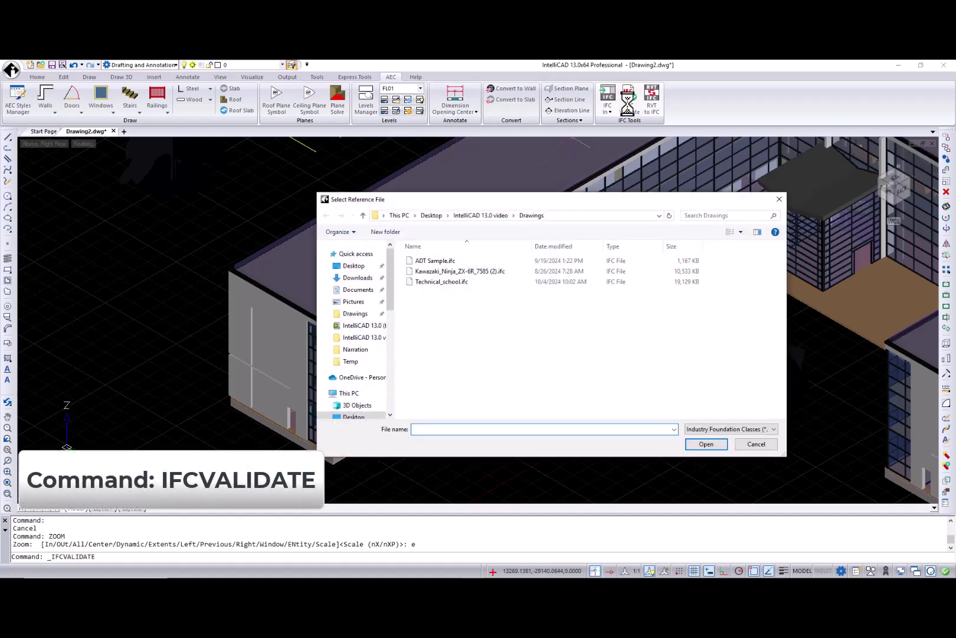
left_click(452, 282)
left_click(704, 445)
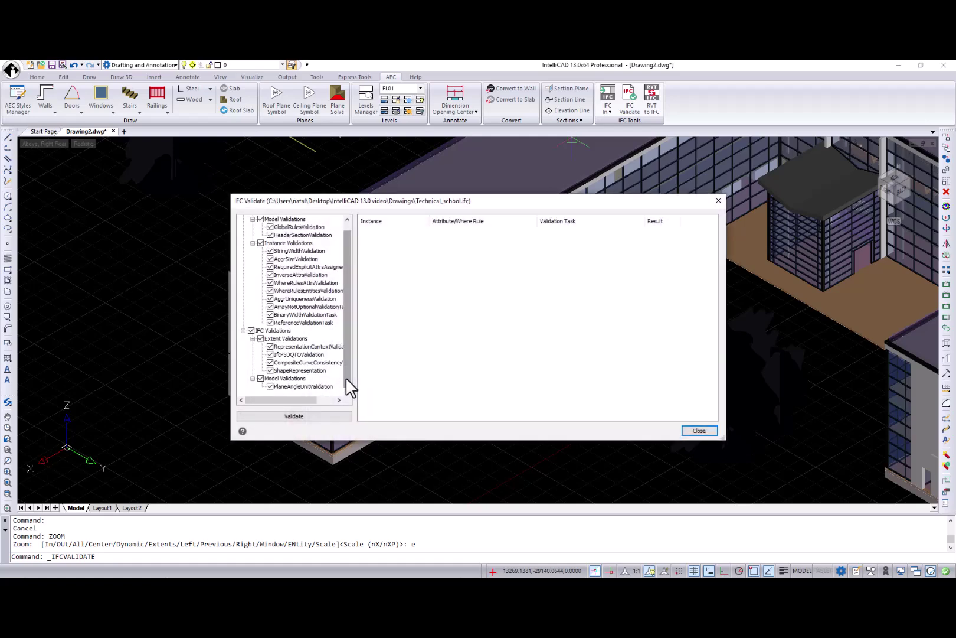
scroll(346, 370, "up", 1)
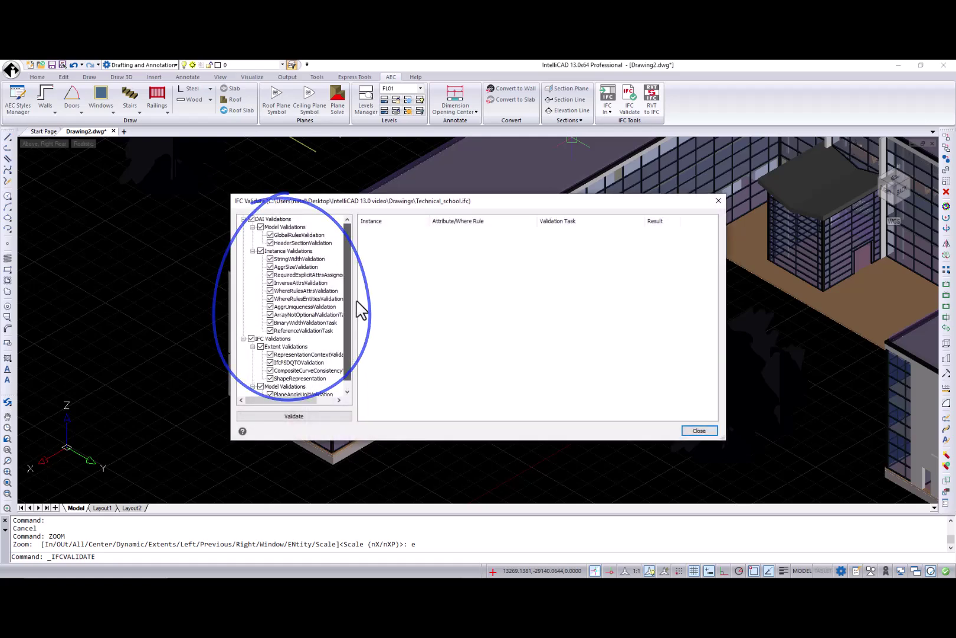
left_click(294, 416)
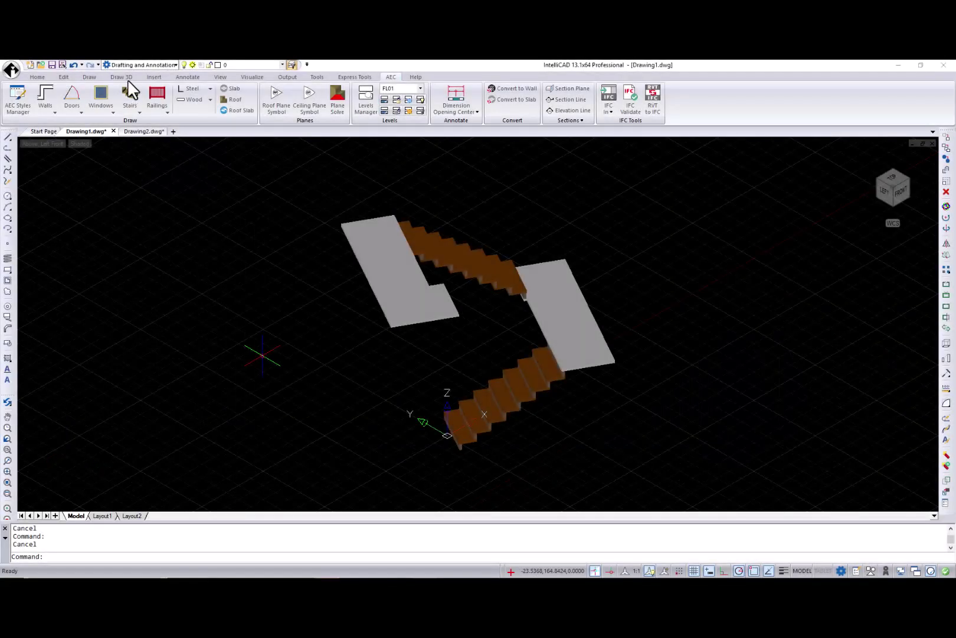
Attach a Standard-style railing with Left justification to only the upper flight of the stair, using the Component selection method
left_click(156, 97)
left_click(200, 557)
key("Return")
left_click(256, 557)
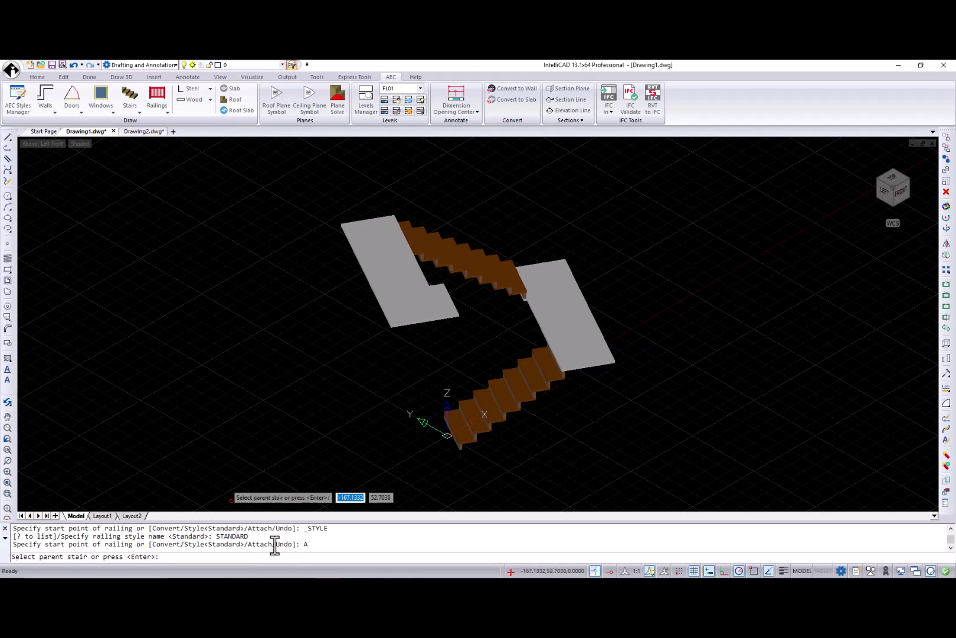
left_click(475, 417)
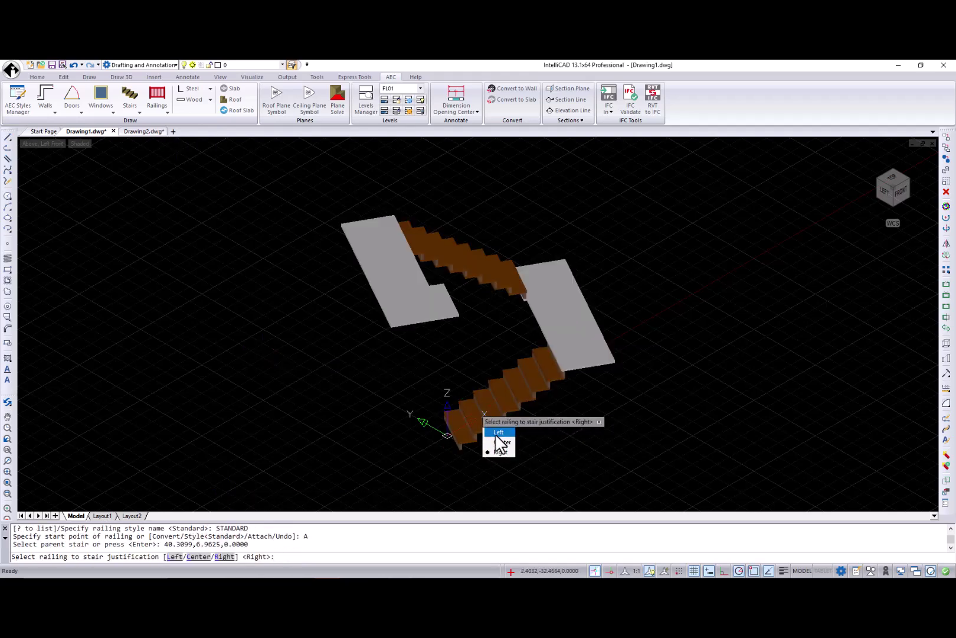
left_click(496, 431)
left_click(527, 480)
left_click(455, 260)
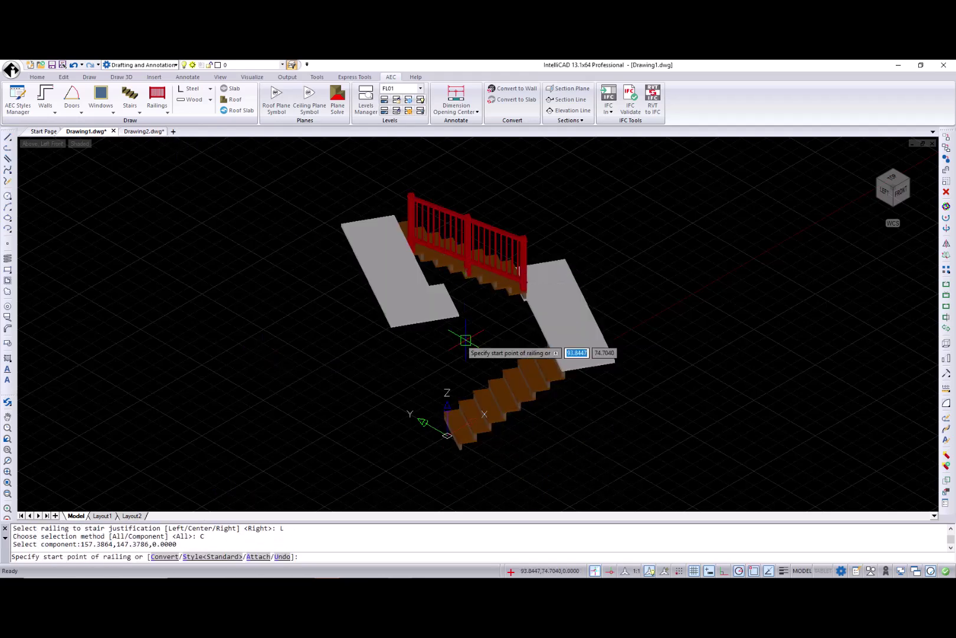
key("Escape")
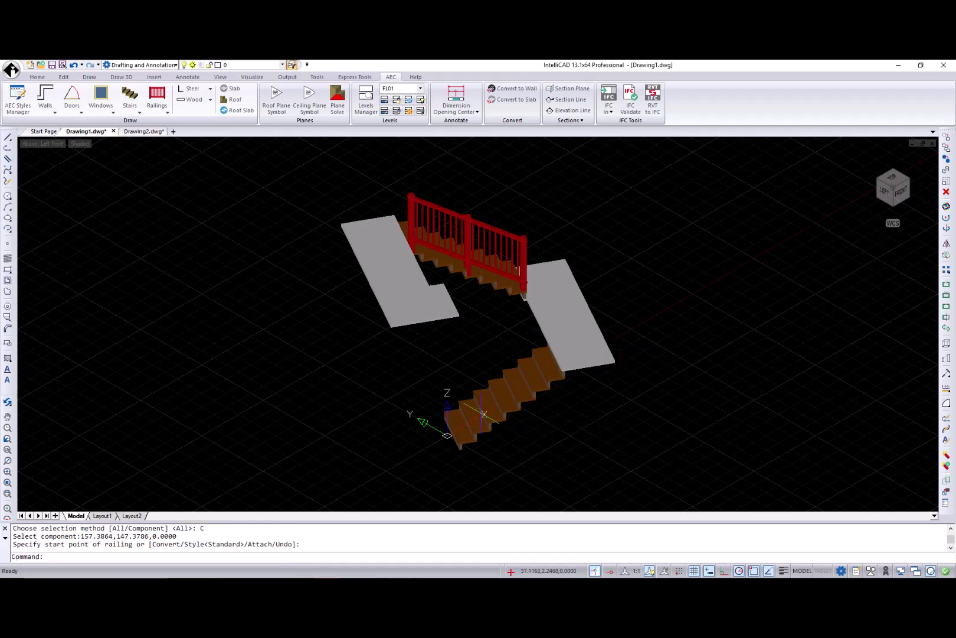
Switch to Drawing2.dwg and display the BIM Properties pane with the BIMPANE command
key("ctrl+Tab")
type("B")
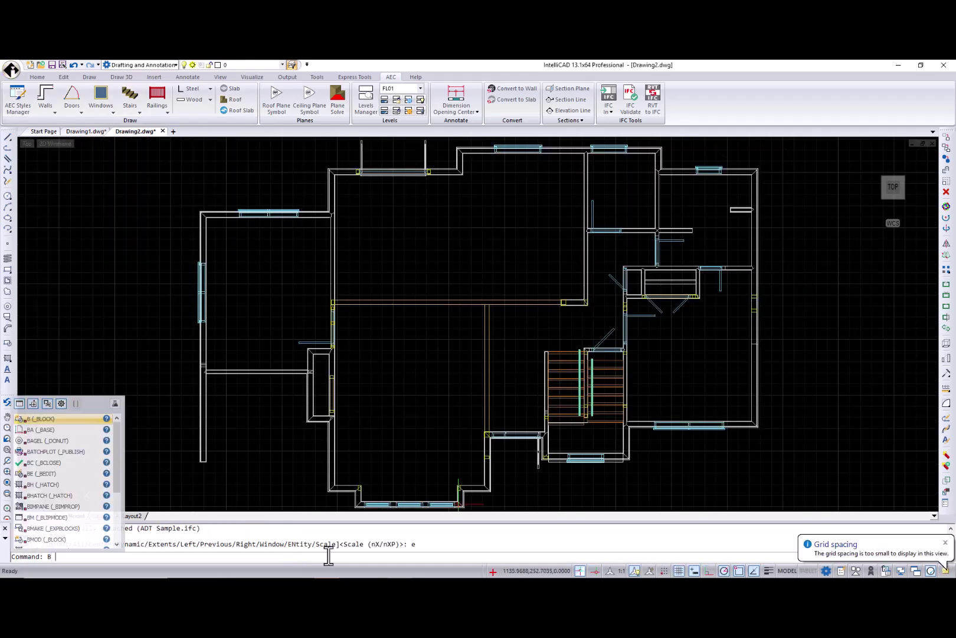
type("IMPANE")
key("Return")
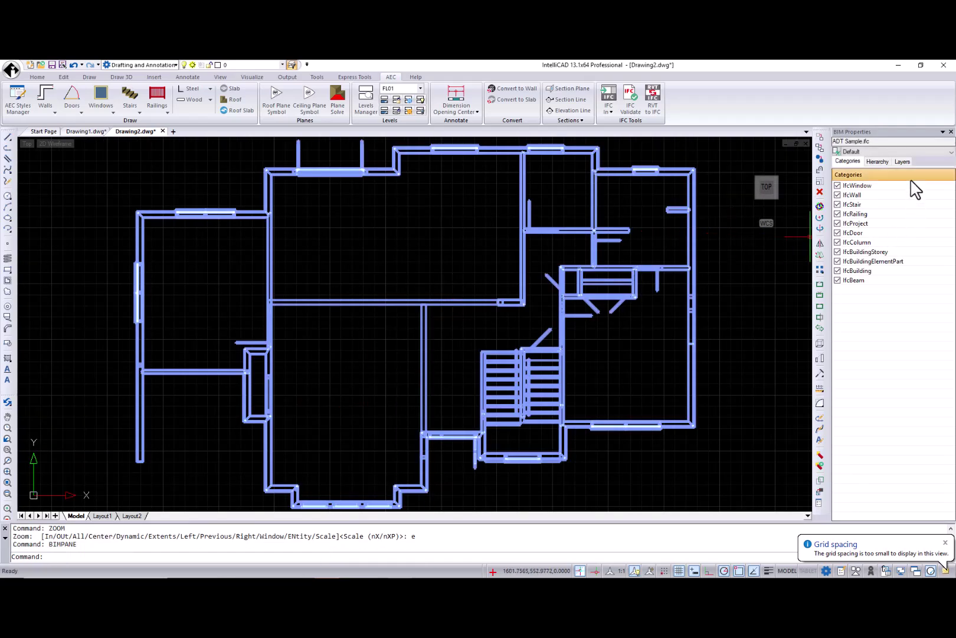
Inspect the layers of the ADT Sample IFC underlay and the true-color options for the S-Cols layer
left_click(902, 162)
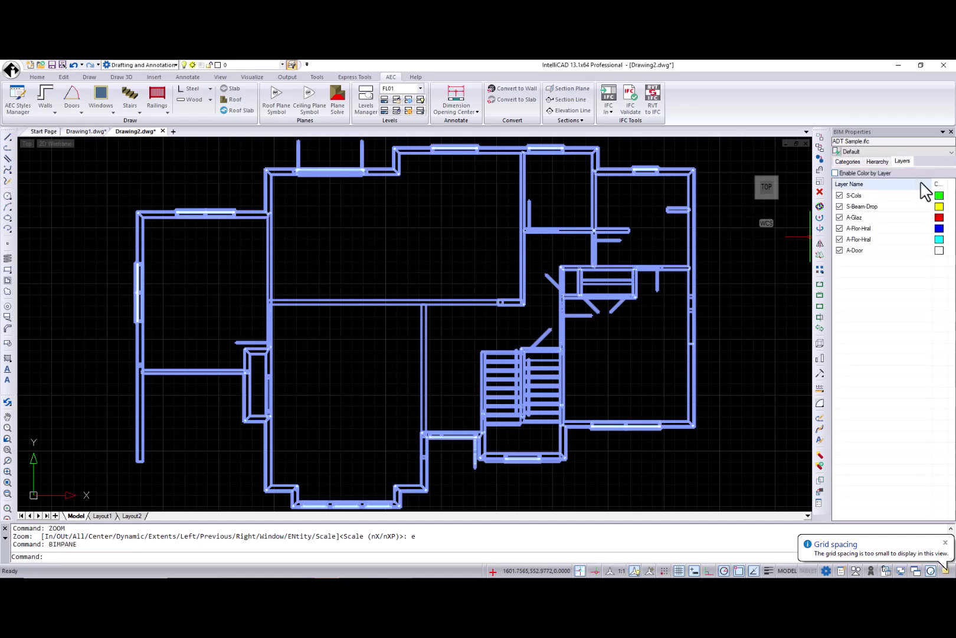
left_click(940, 198)
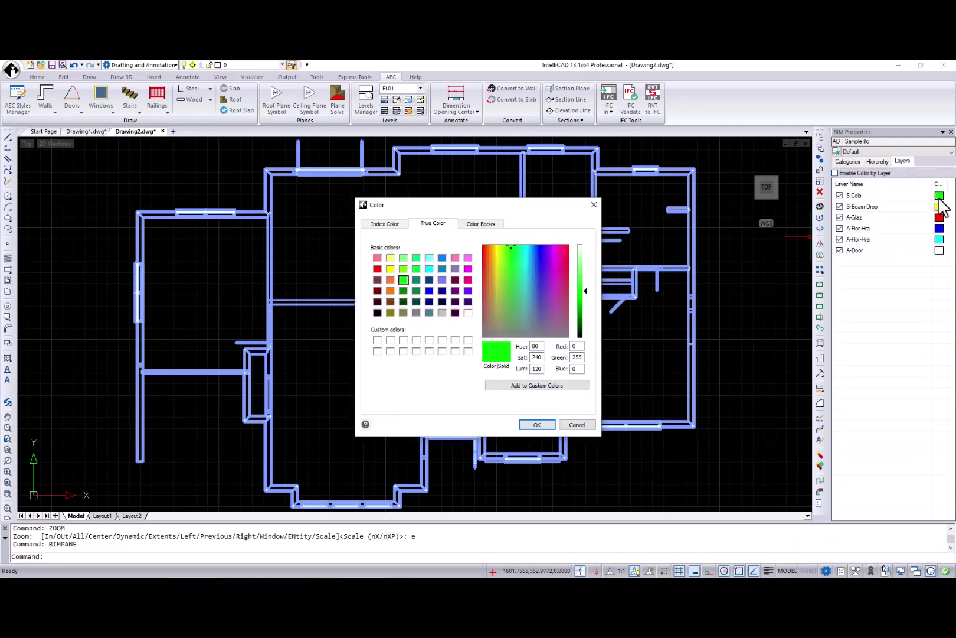
left_click(594, 206)
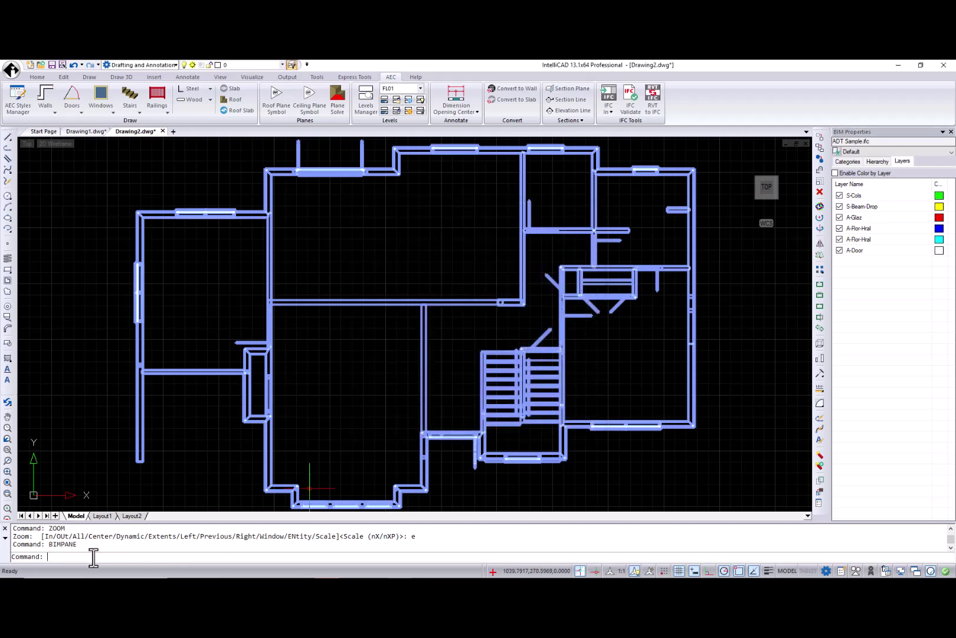
Open the Xrefs explorer with EXPREFS and unload the ADT Sample IFC reference
type("EXPREFS")
key("Return")
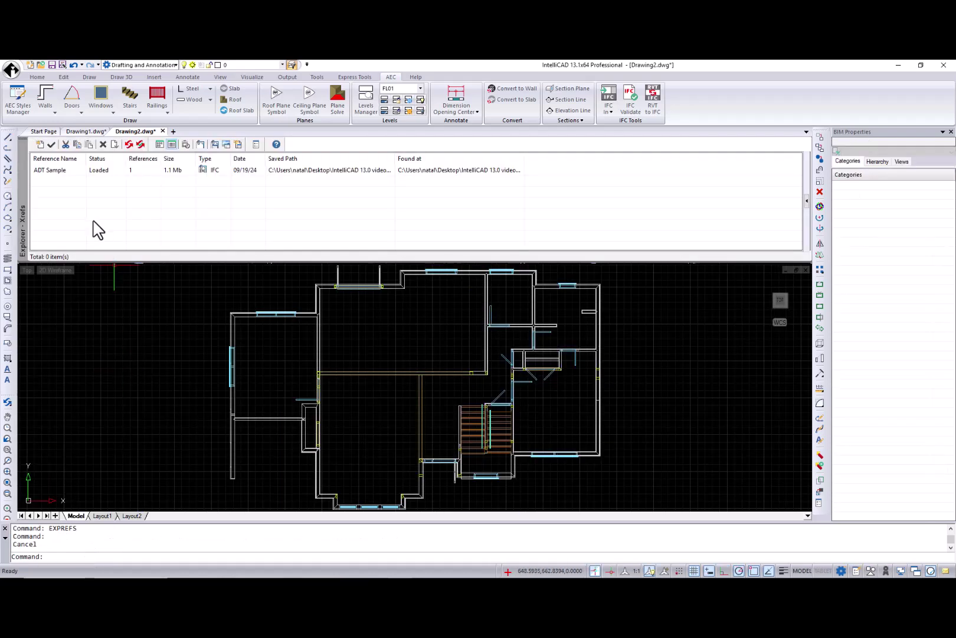
left_click(60, 169)
right_click(61, 171)
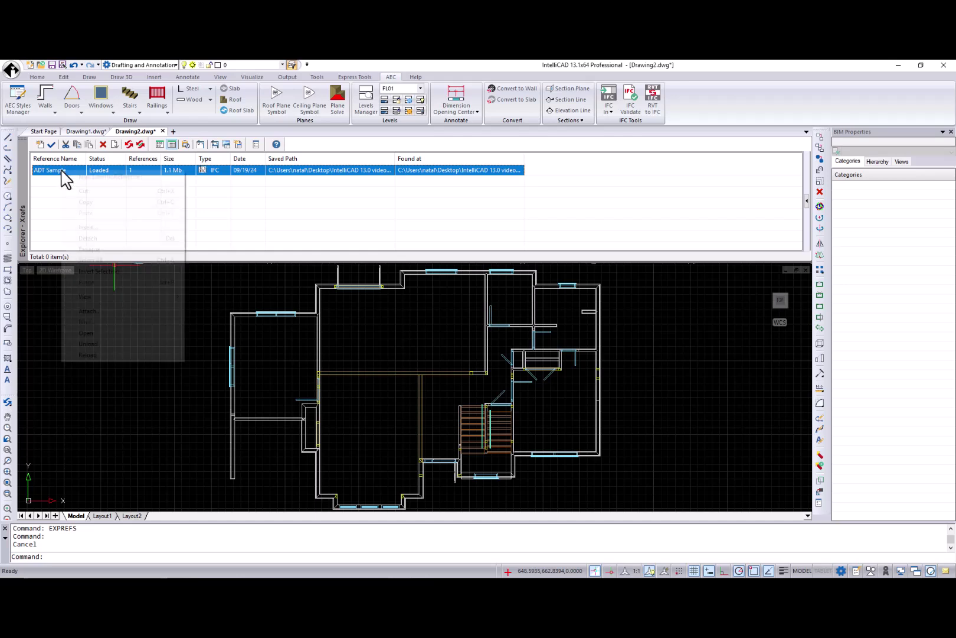
left_click(89, 343)
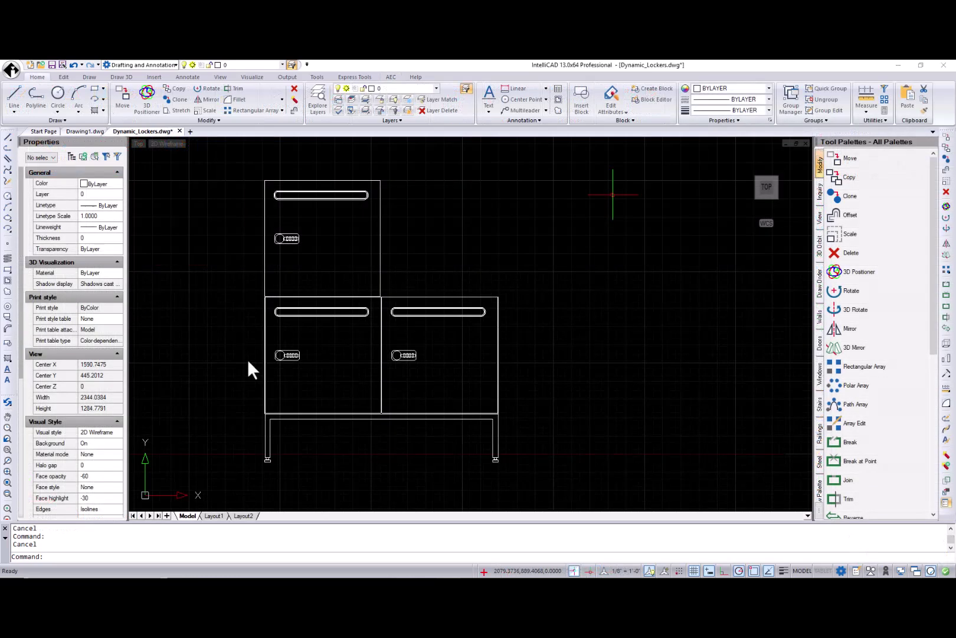
Select the Dynamic Lockers block and examine the property sets in its Block Table1
left_click(363, 414)
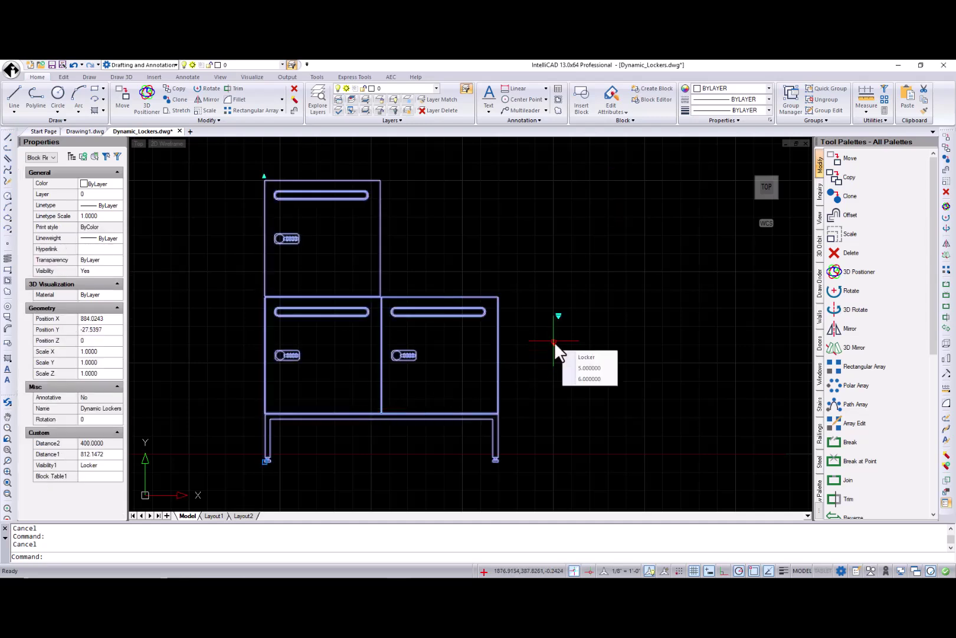
left_click(104, 476)
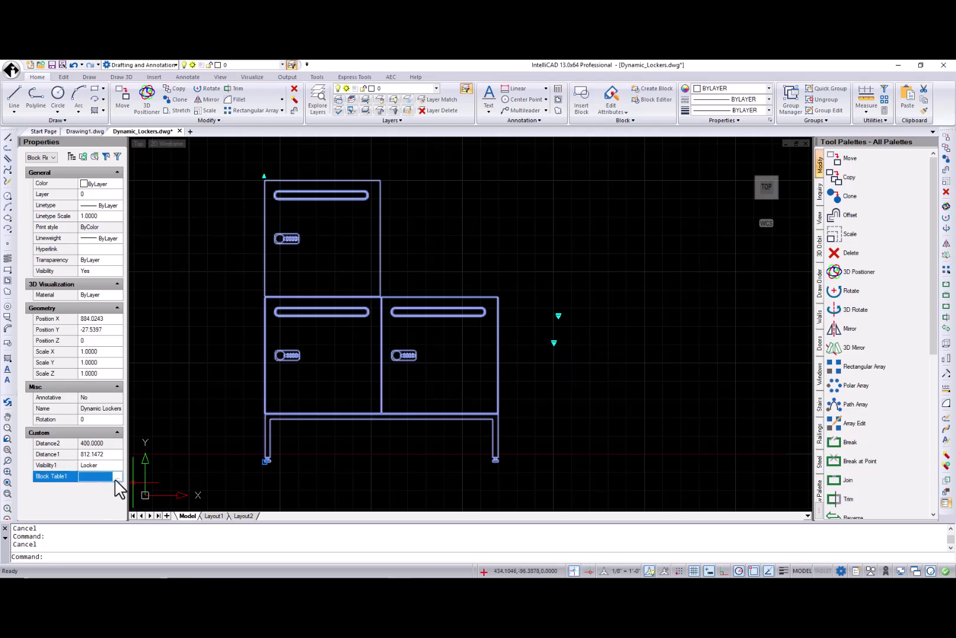
left_click(118, 476)
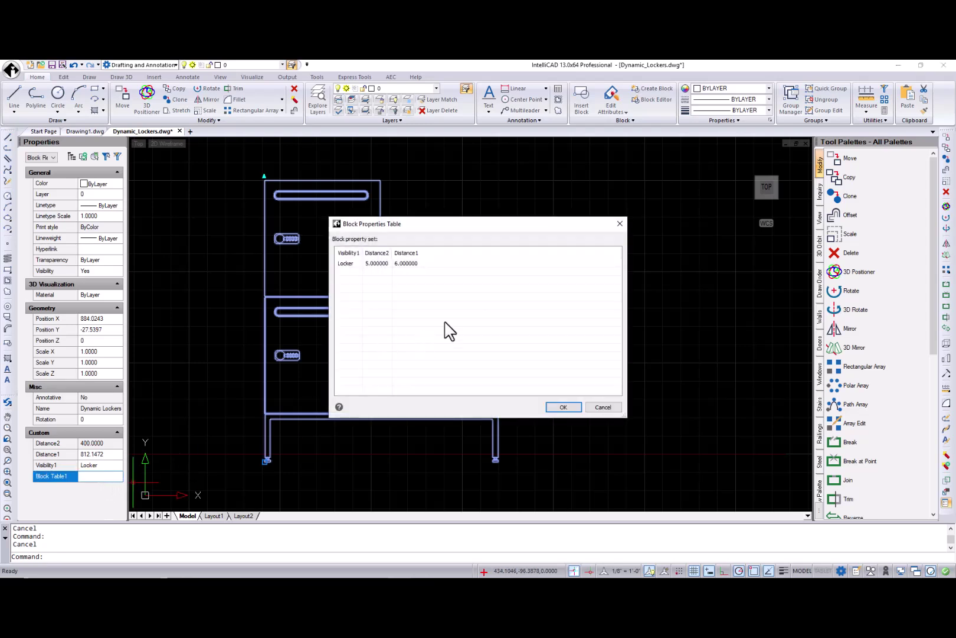
left_click(620, 223)
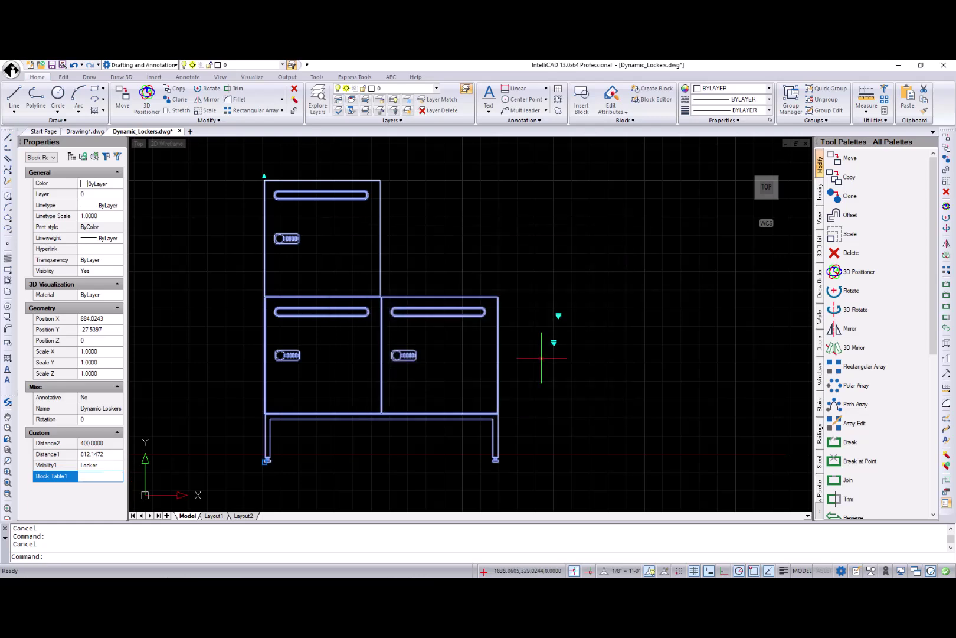
Switch the block's visibility state to Cubbie, and restore the block's default definition with RESETBLOCK
left_click(559, 314)
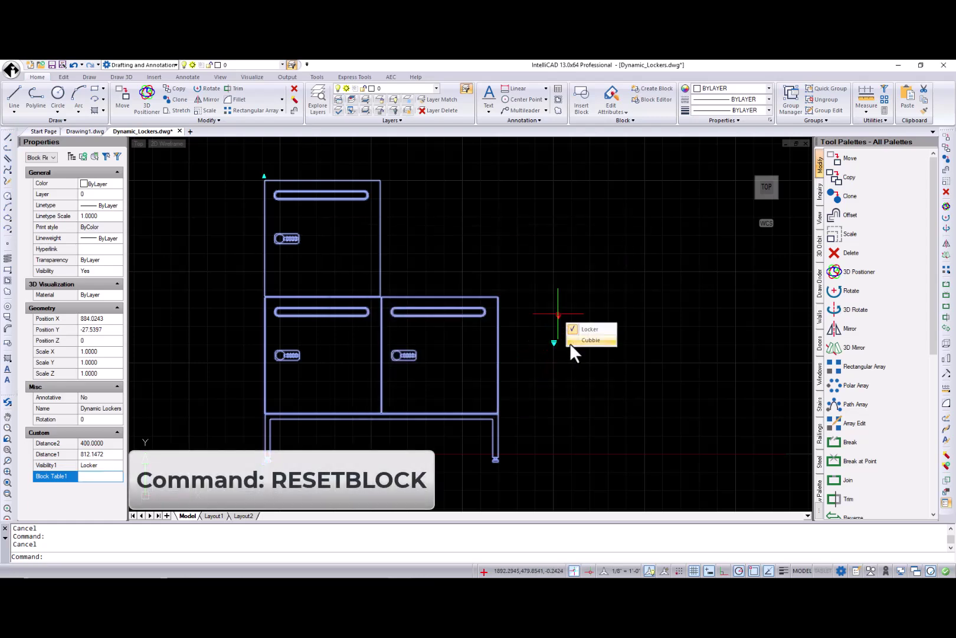
left_click(570, 342)
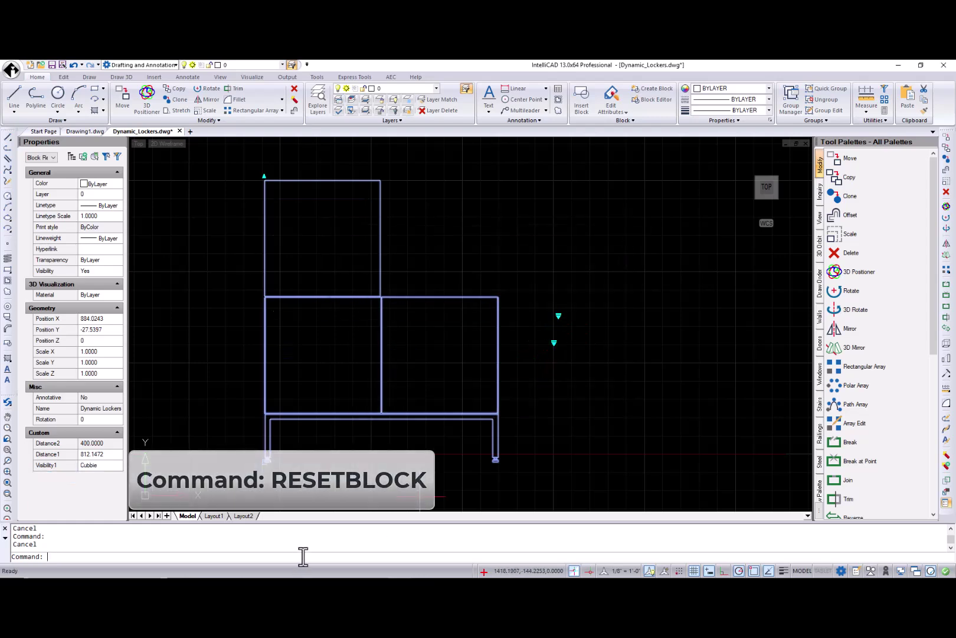
type("RESE")
key("Return")
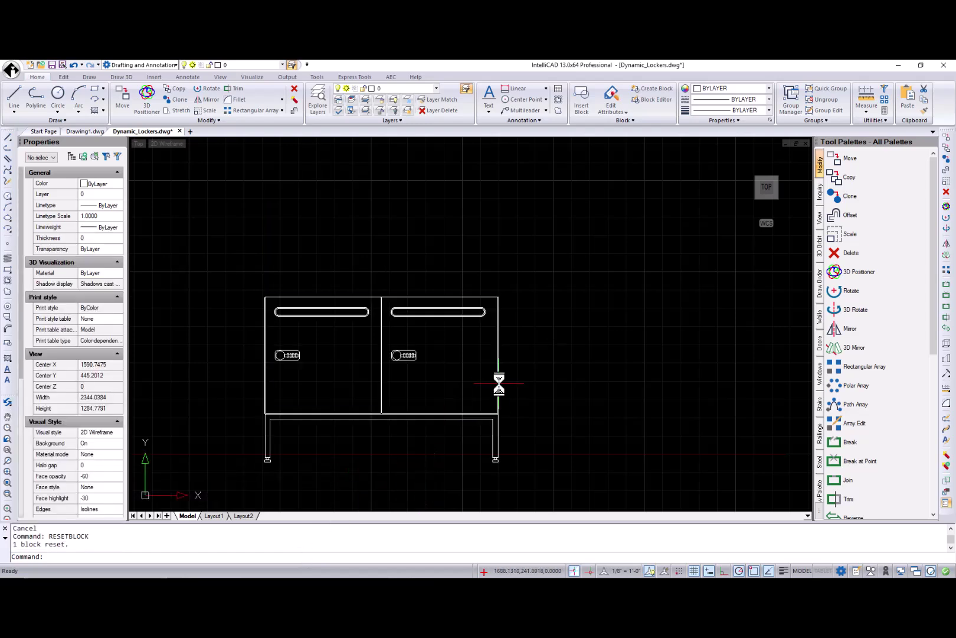
Check the reset locker block's visibility states and open the block in the Block Editor
left_click(499, 382)
left_click(558, 314)
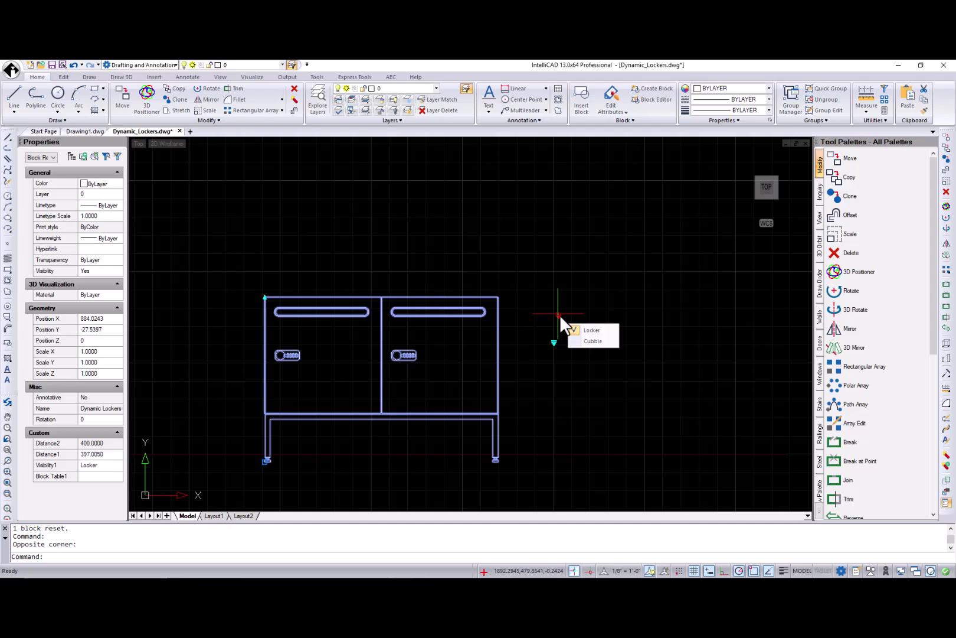
double_click(499, 387)
left_click(545, 436)
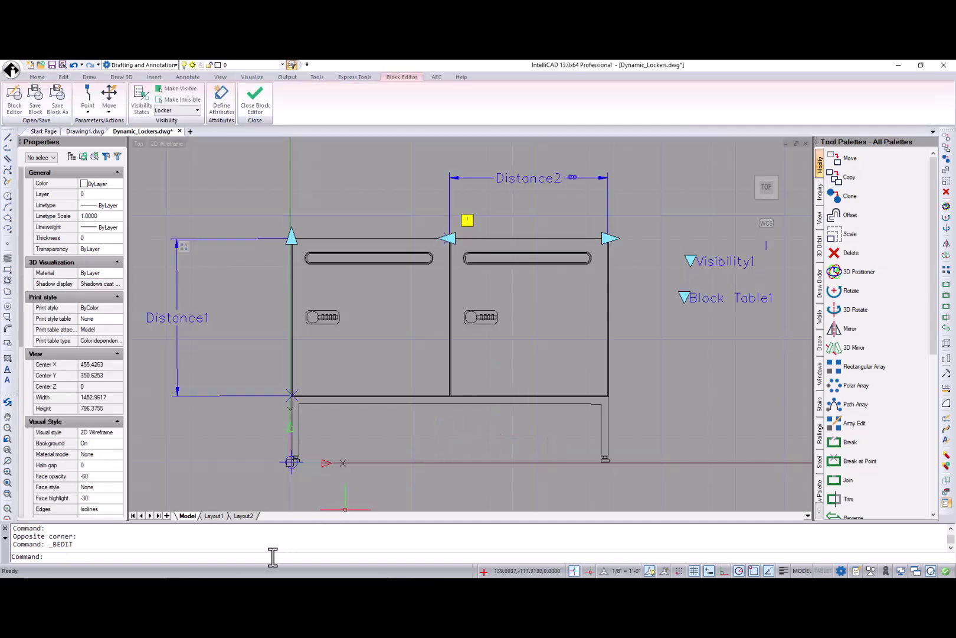
Set the BPTEXTHORIZONTAL system variable to 0 and regenerate the block's display
type("BPTEXTHORIZONTAL")
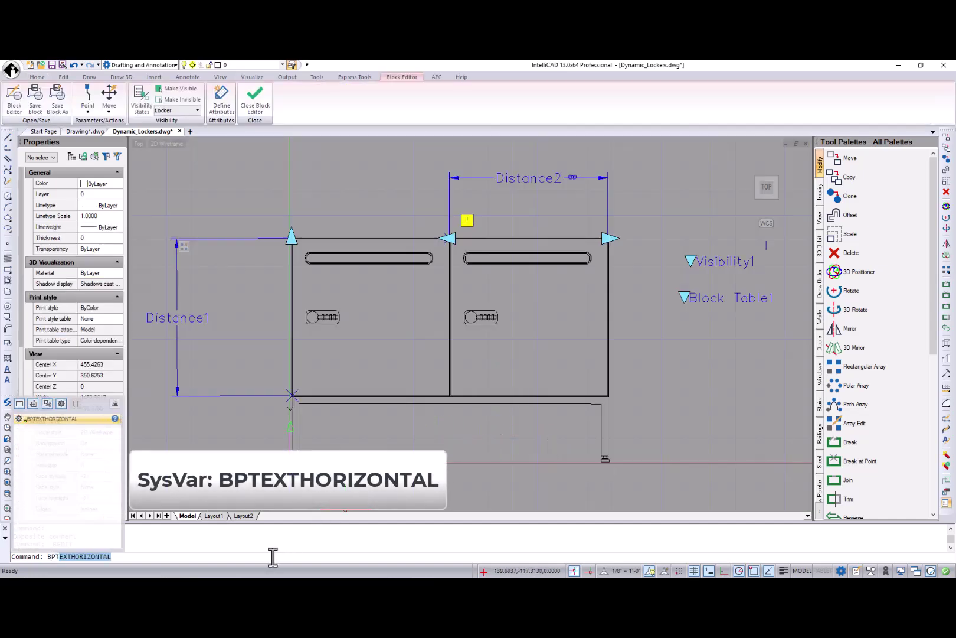
key("Return")
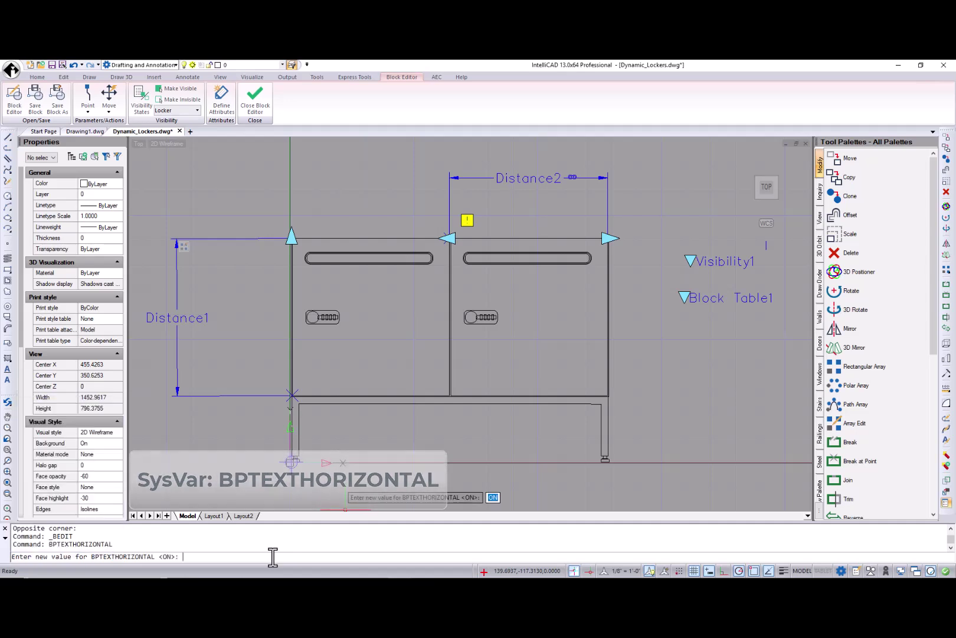
key("Return")
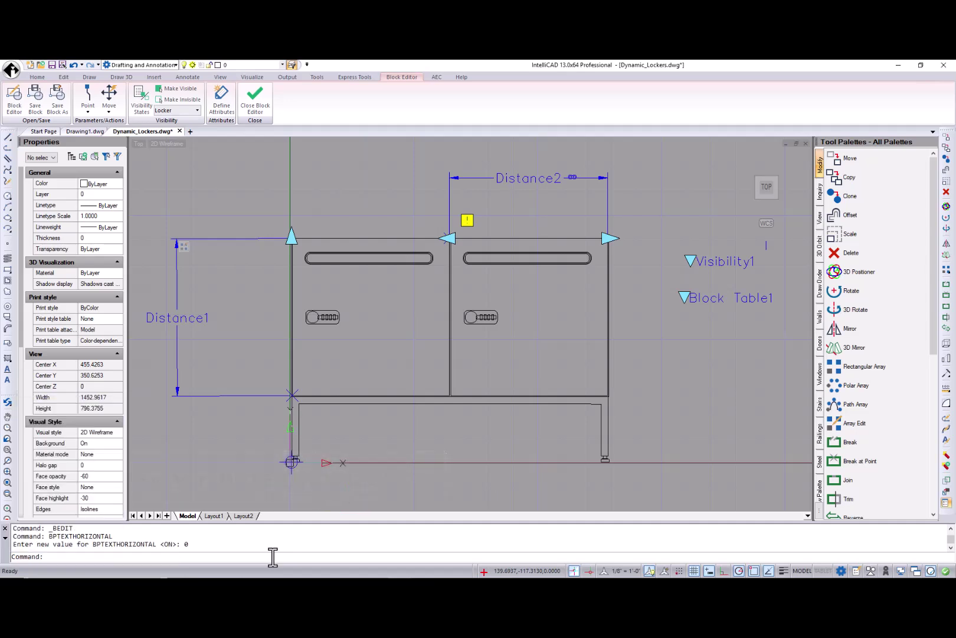
left_click(8, 402)
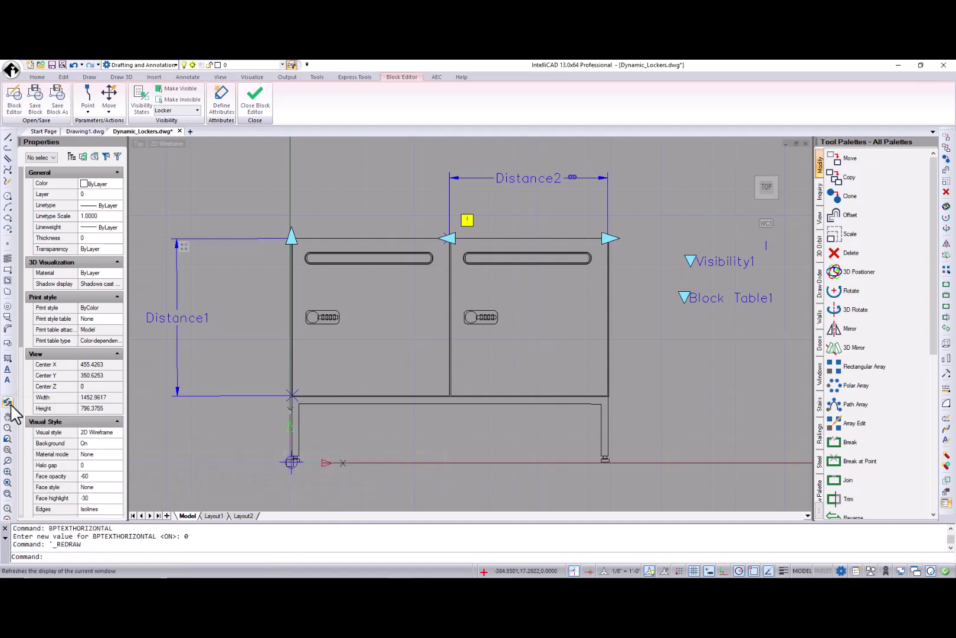
left_click(7, 402)
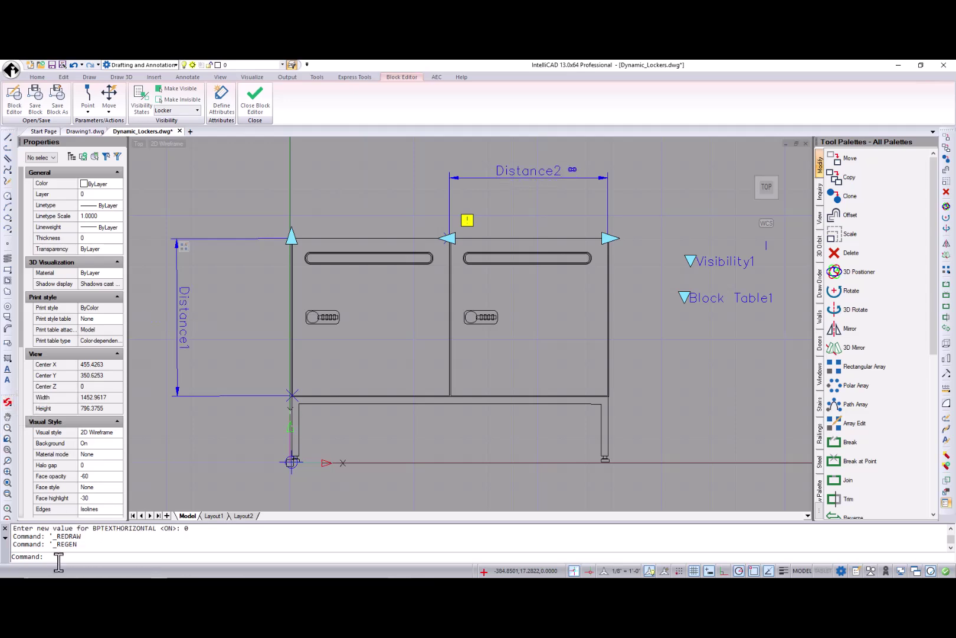
Set BGRIPOBJCOLOR to red and regenerate the display to update the block's parameter grips
type("BGRIPOBJCOLOR")
key("Return")
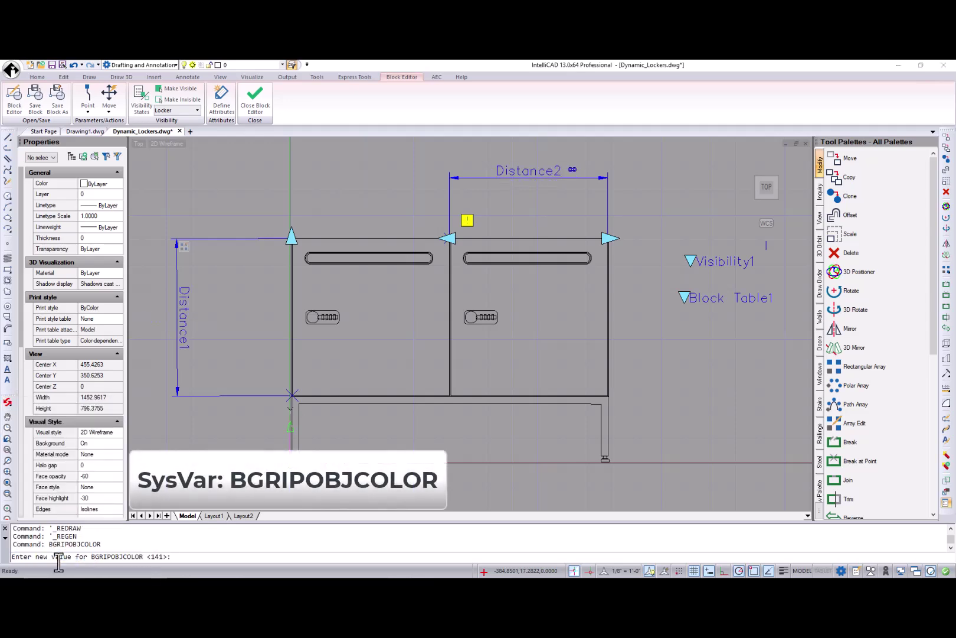
type("red")
key("Return")
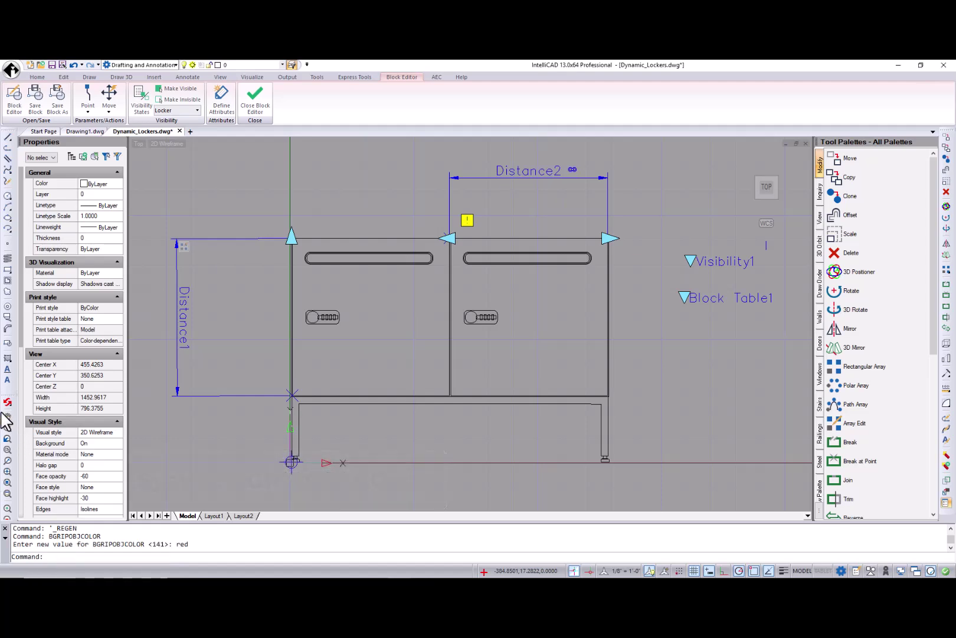
left_click(7, 403)
Set BPARAMETERCOLOR to green and regenerate the display to update the block's parameters
type("BPARAMETERCOLOR")
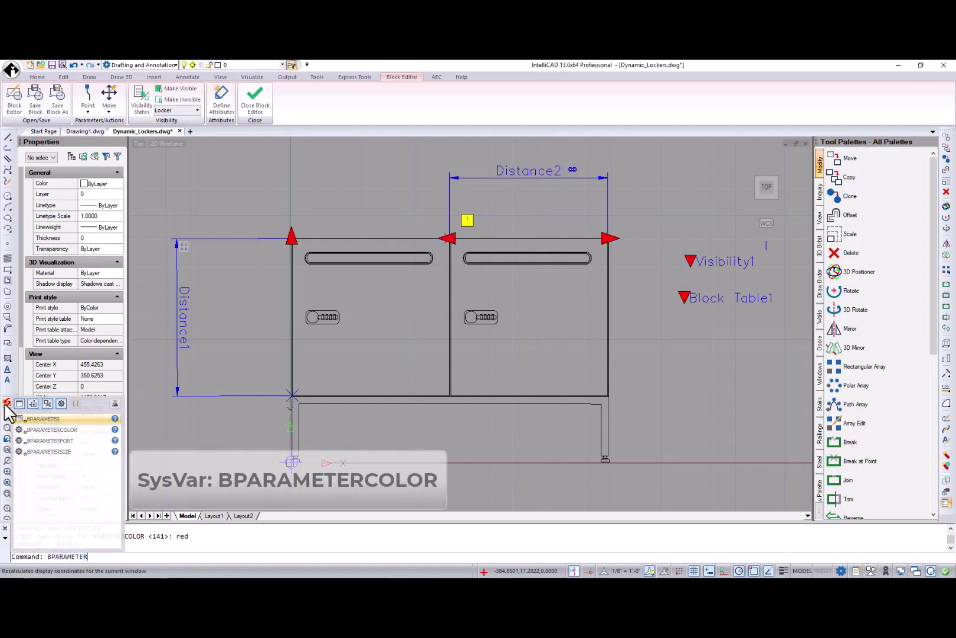
key("Return")
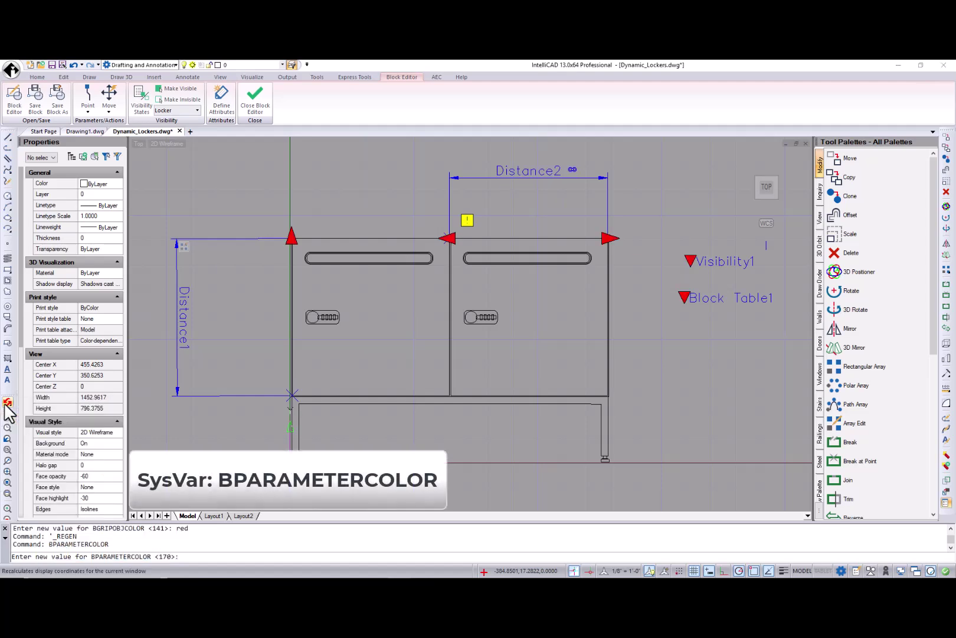
type("green")
key("Return")
left_click(7, 403)
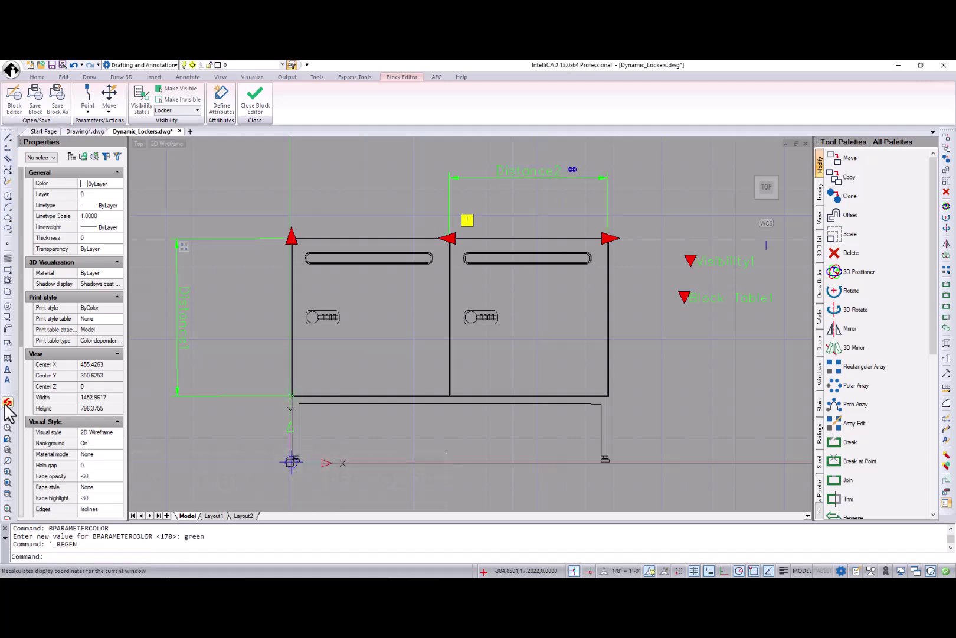
Set BGRIPOBJSIZE to 5 and regenerate the display to resize the block's parameter grips
type("BGRIPOBJCOLOR")
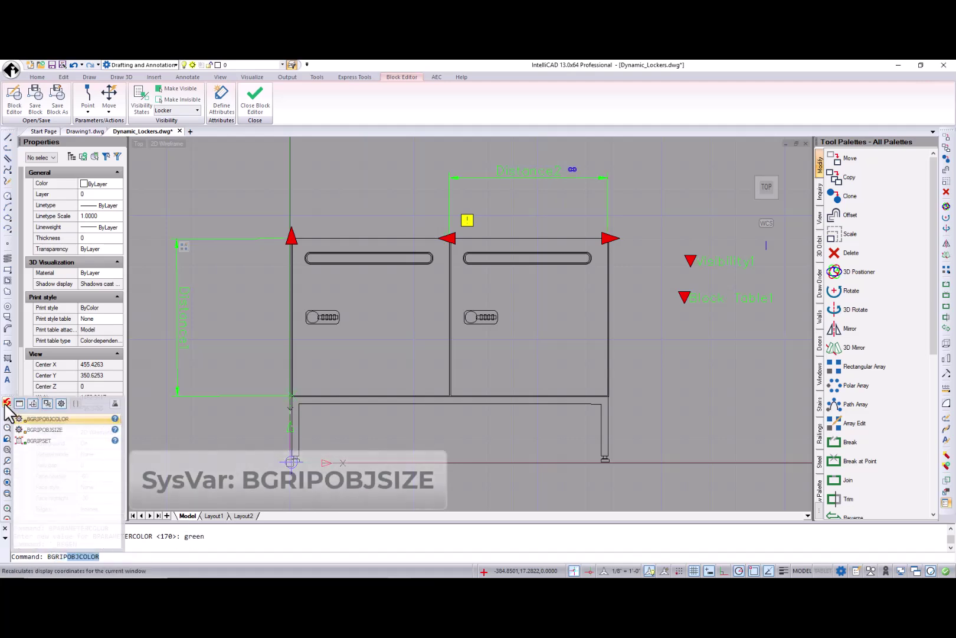
key("Down")
key("Return")
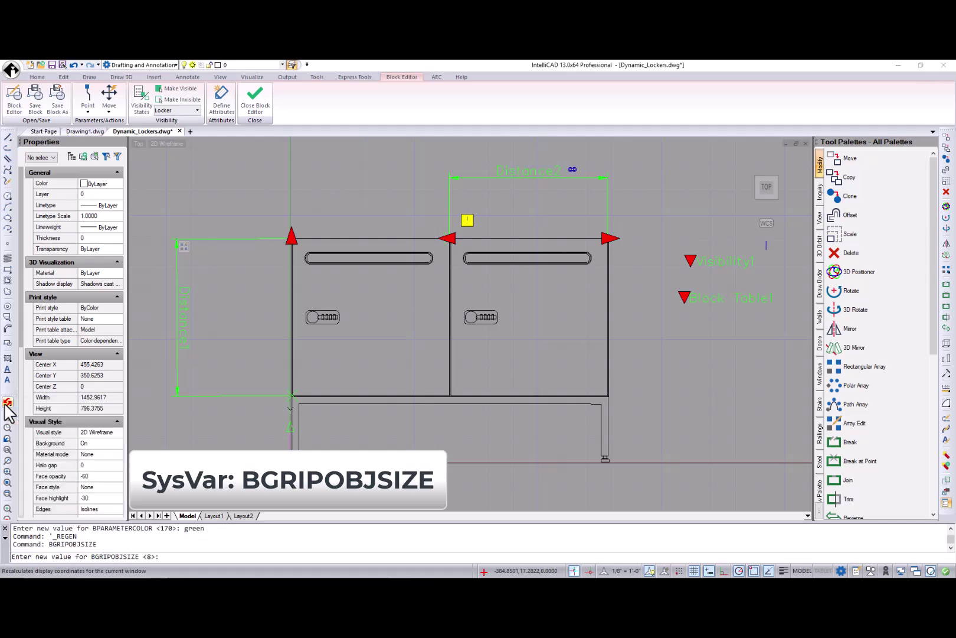
type("5")
key("Return")
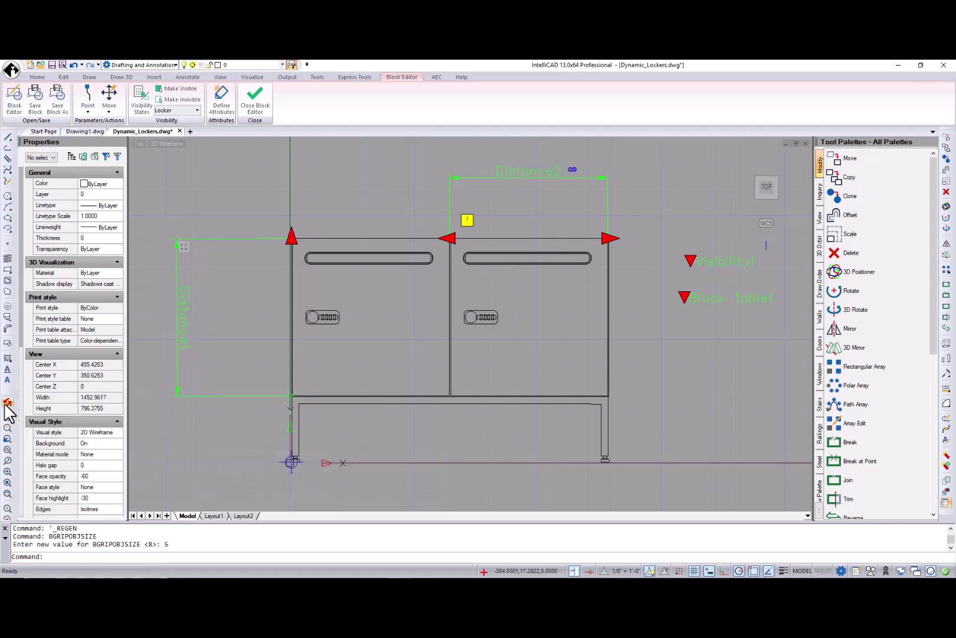
left_click(7, 403)
Set BPARAMETERSIZE to 8 and regenerate the display to resize the parameter text and symbols
type("BPARAMETER")
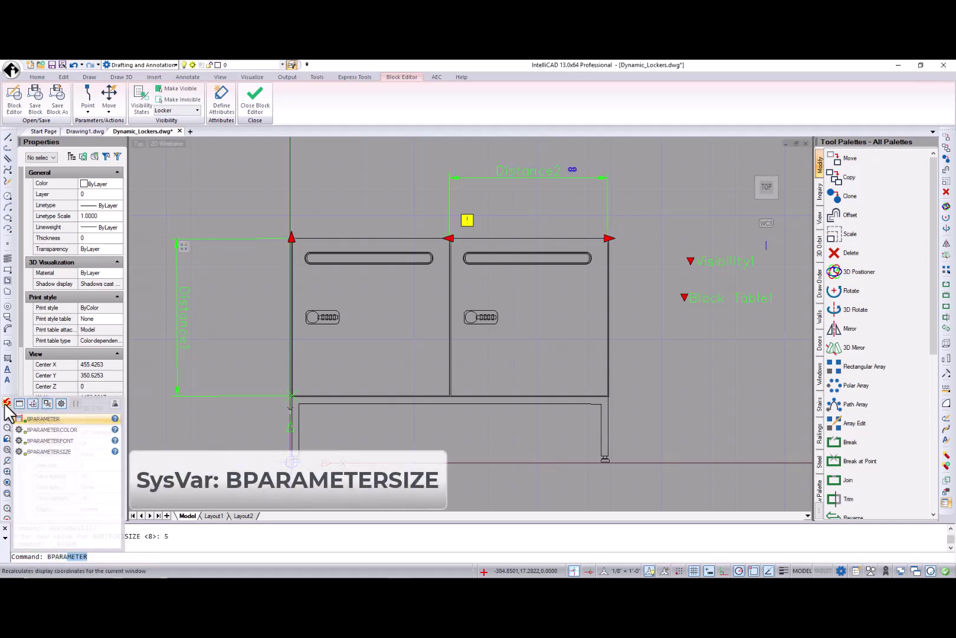
type("SIZE")
key("Return")
type("8")
key("Return")
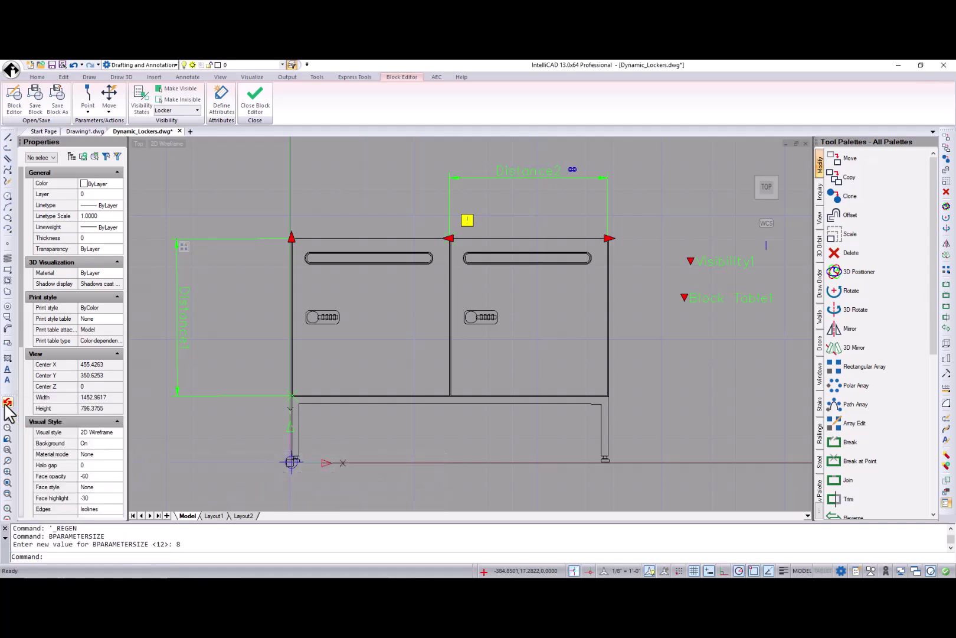
left_click(7, 404)
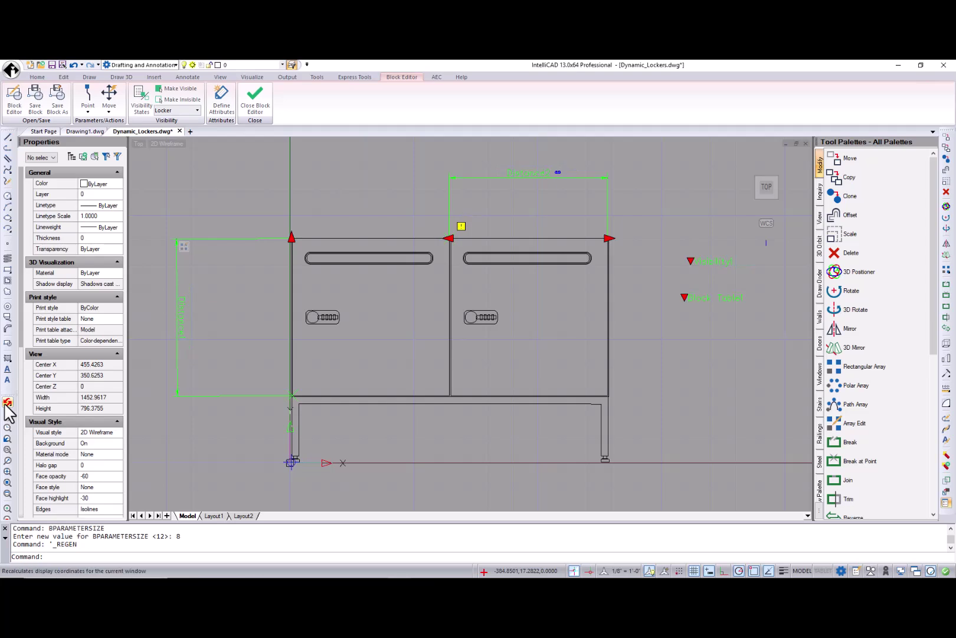
Set the BACTIONBARMODE system variable to 0 for the locker block in the Block Editor
type("BACTIONmode")
key("Return")
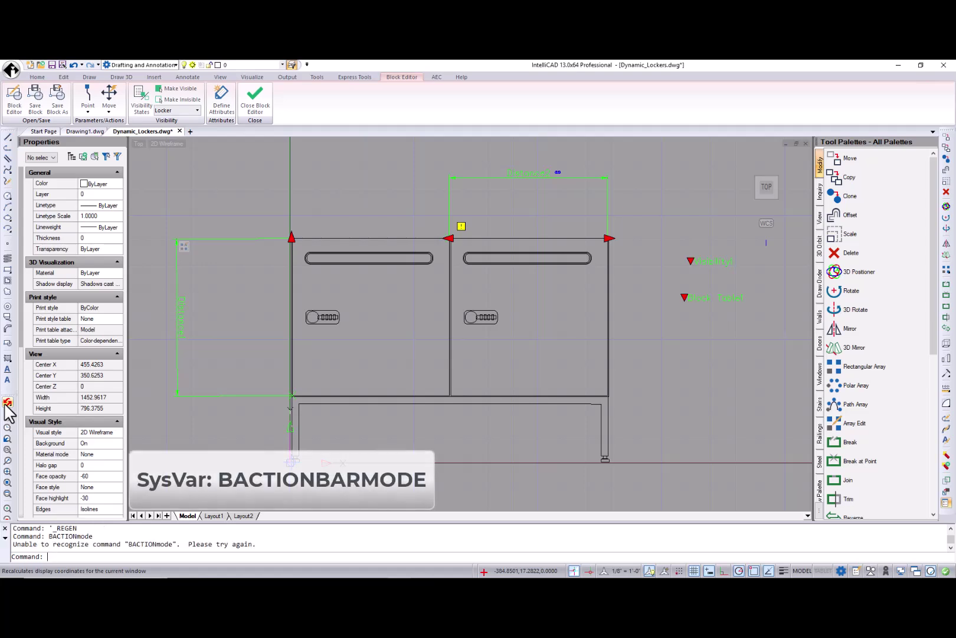
type("BACTIONBAR")
left_click(49, 476)
type("0")
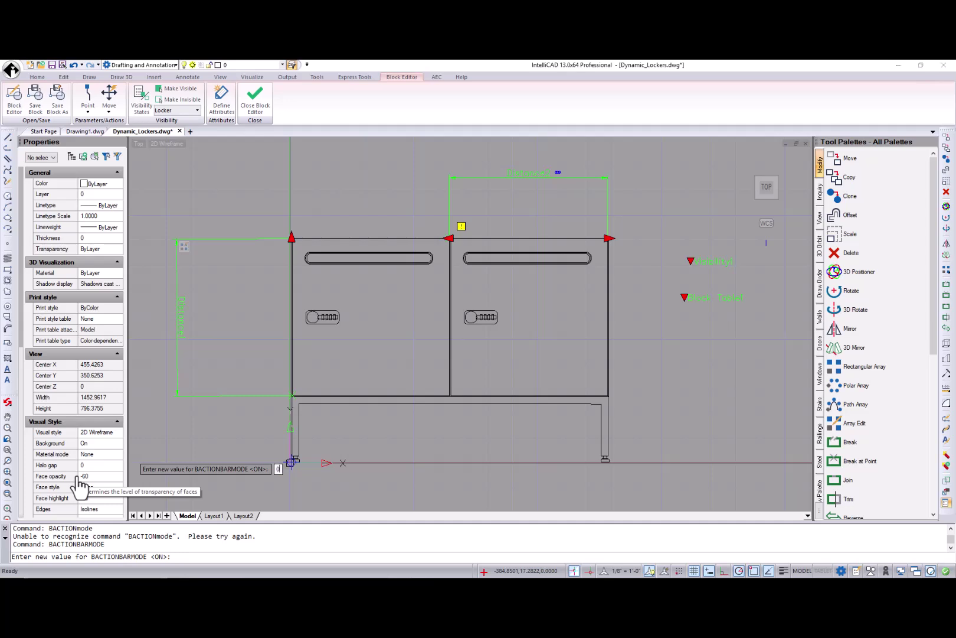
key("Return")
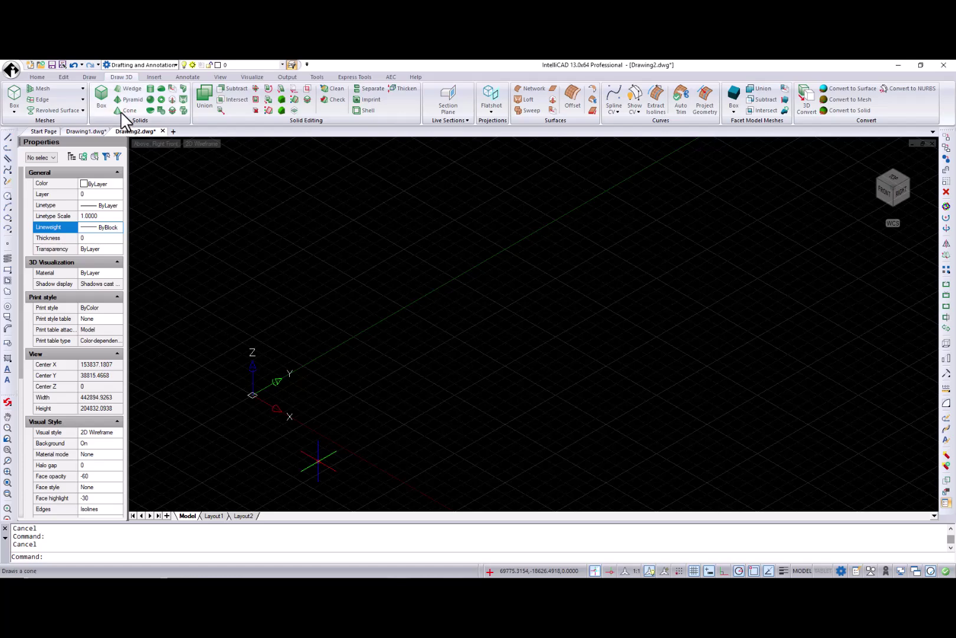
Draw a truncated cone with a base radius of about 80972 and a top radius of about 30372, and change the view's visual style
left_click(122, 112)
left_click(465, 395)
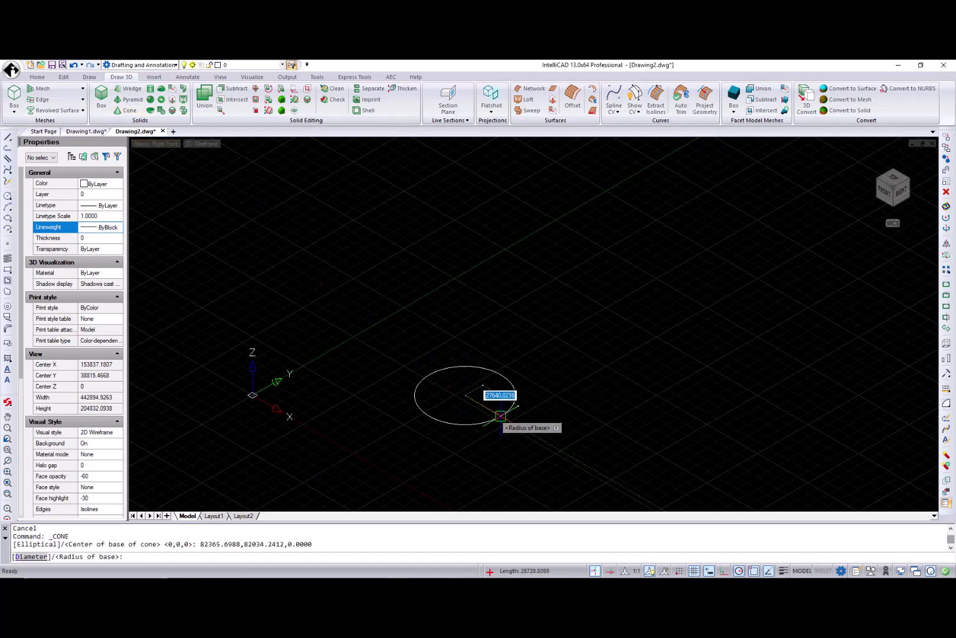
left_click(555, 462)
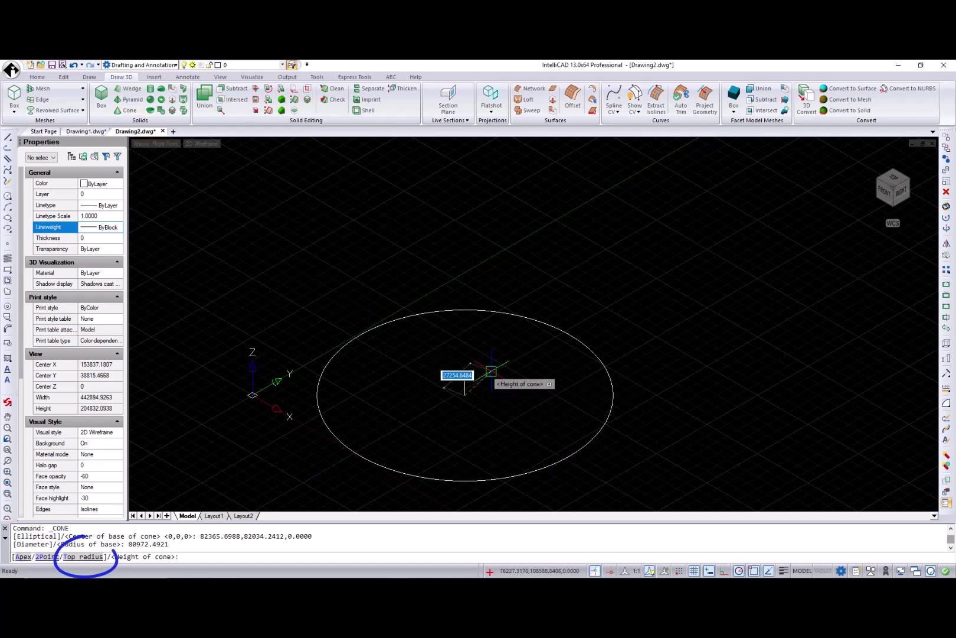
type("T")
key("Return")
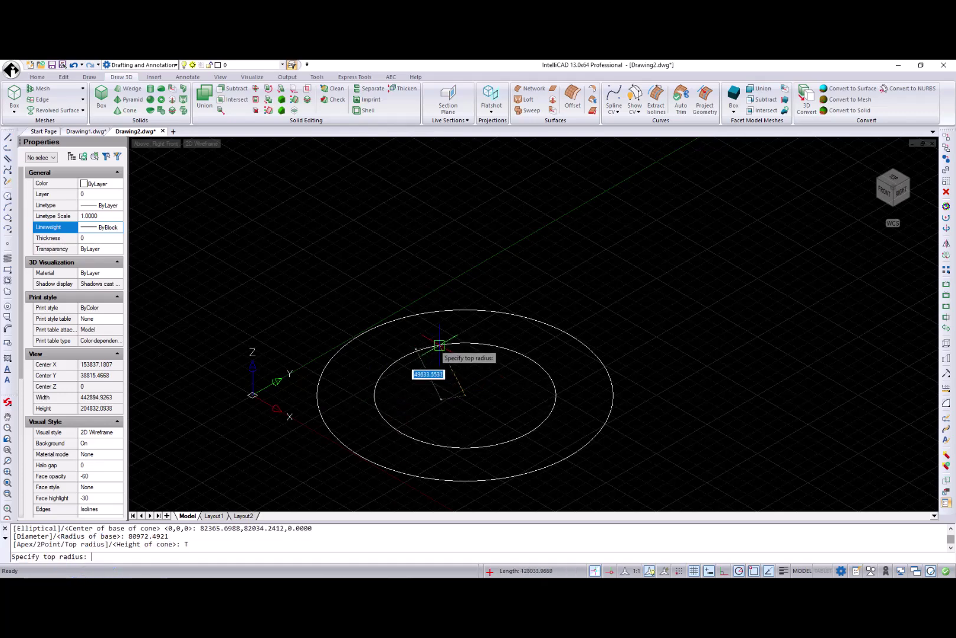
left_click(437, 367)
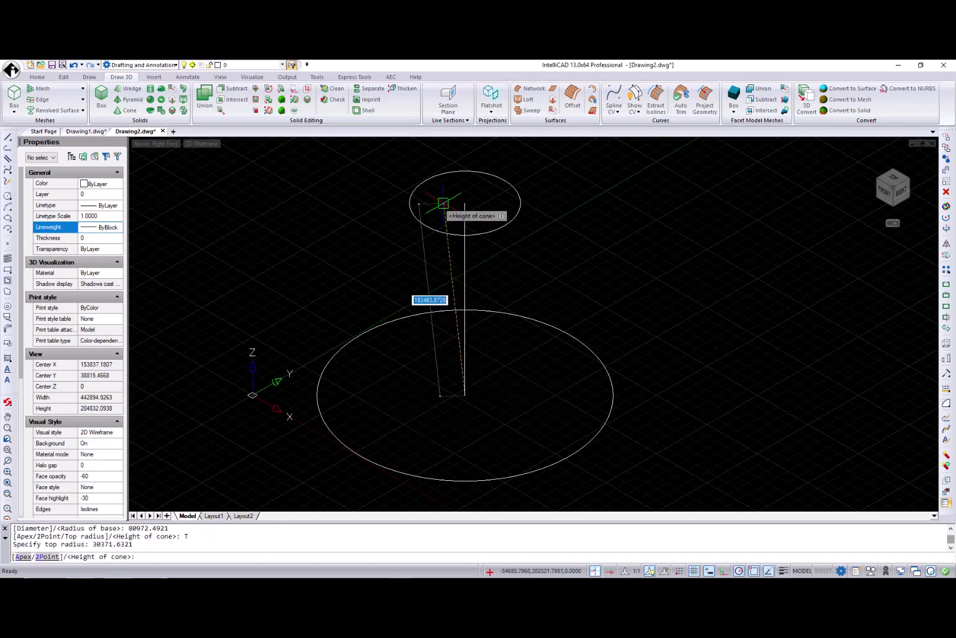
left_click(444, 201)
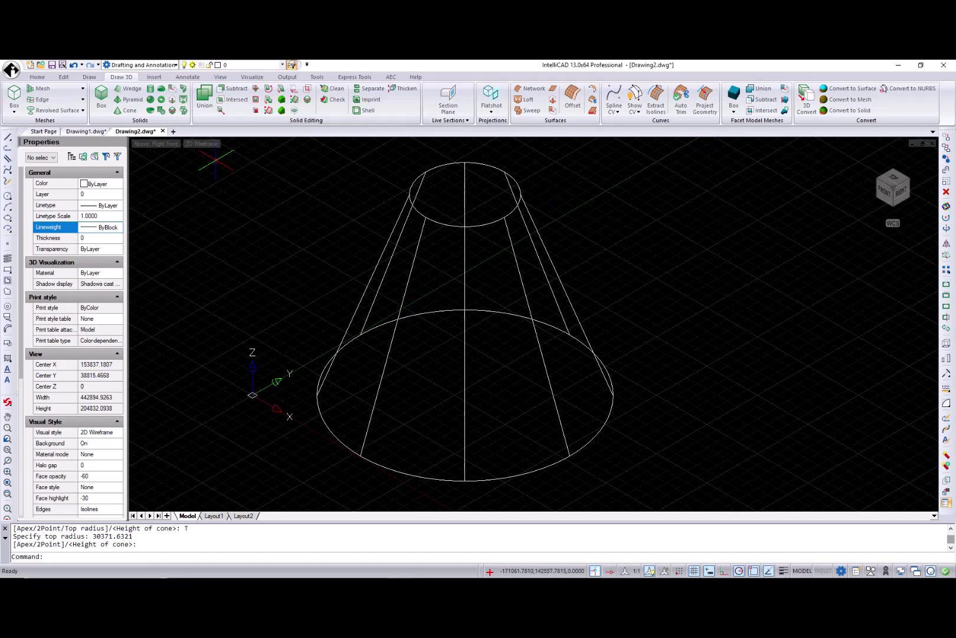
left_click(202, 144)
left_click(229, 197)
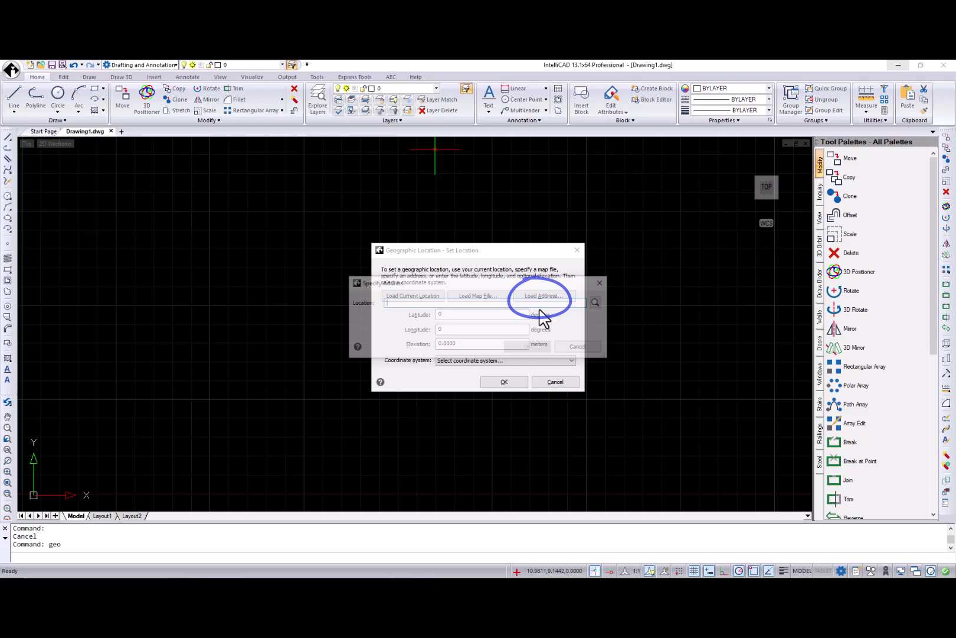
Load the geographic location from the New York street address, accepting the second suggested match
type("20 W 34th St., New York")
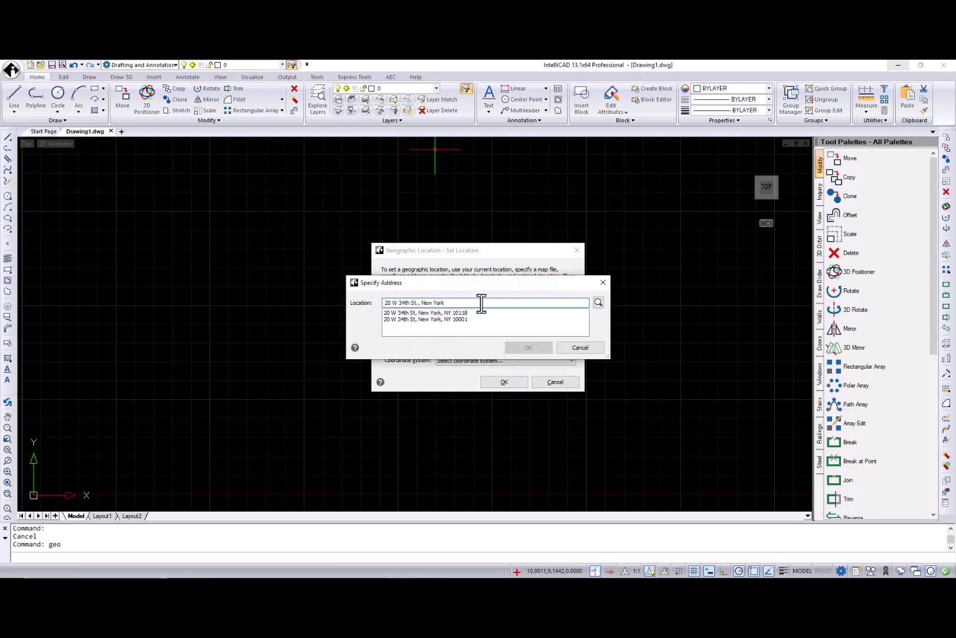
left_click(463, 319)
left_click(527, 349)
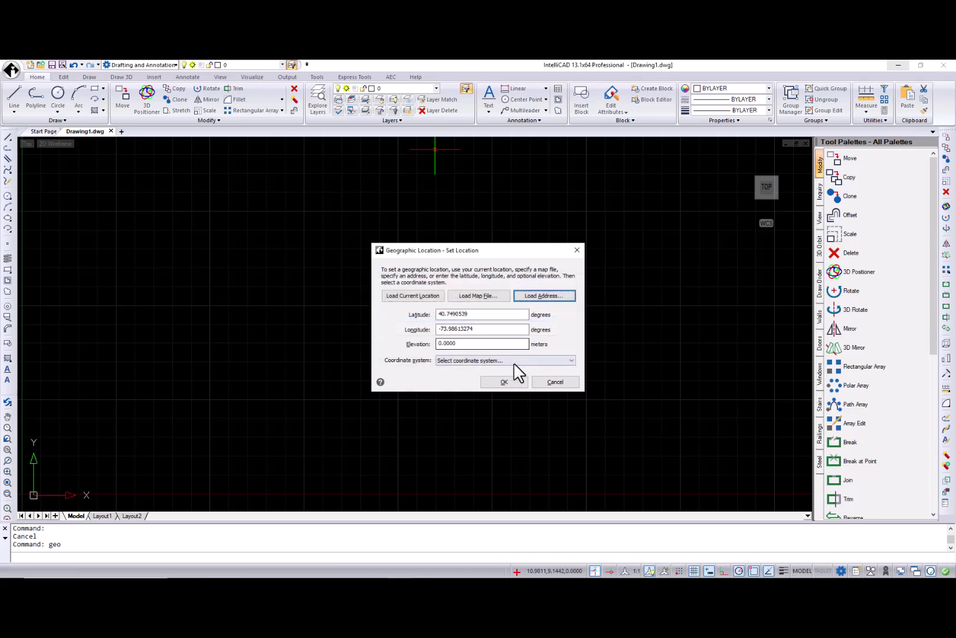
Assign a coordinate system from the list to the geographic location and place the location point in the drawing
left_click(513, 361)
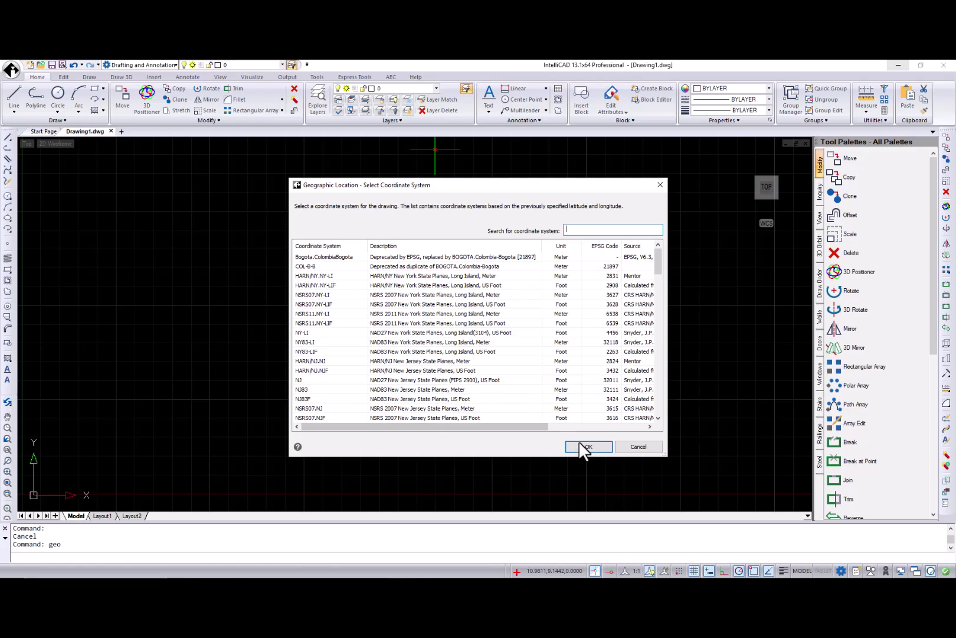
left_click(589, 447)
left_click(508, 382)
left_click(350, 331)
key("Return")
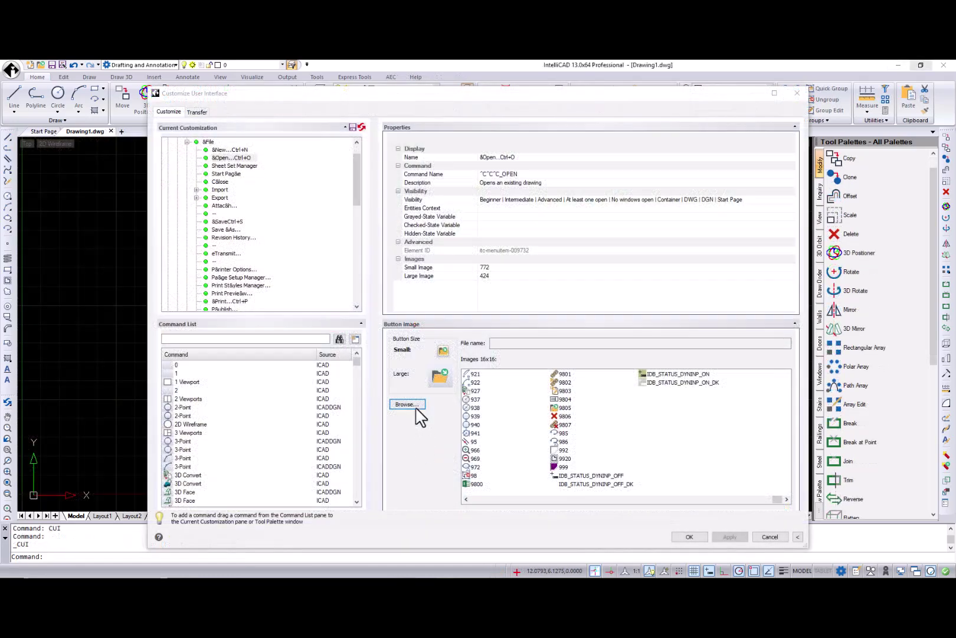
Browse for a button image for the Open command in Customize User Interface and choose an image file type
left_click(408, 405)
left_click(774, 430)
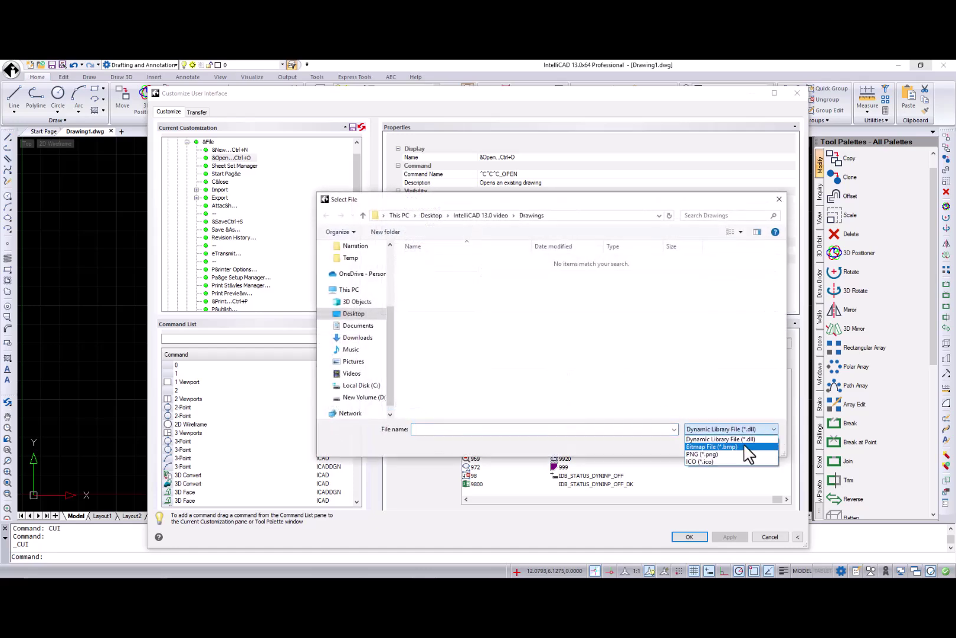
left_click(745, 453)
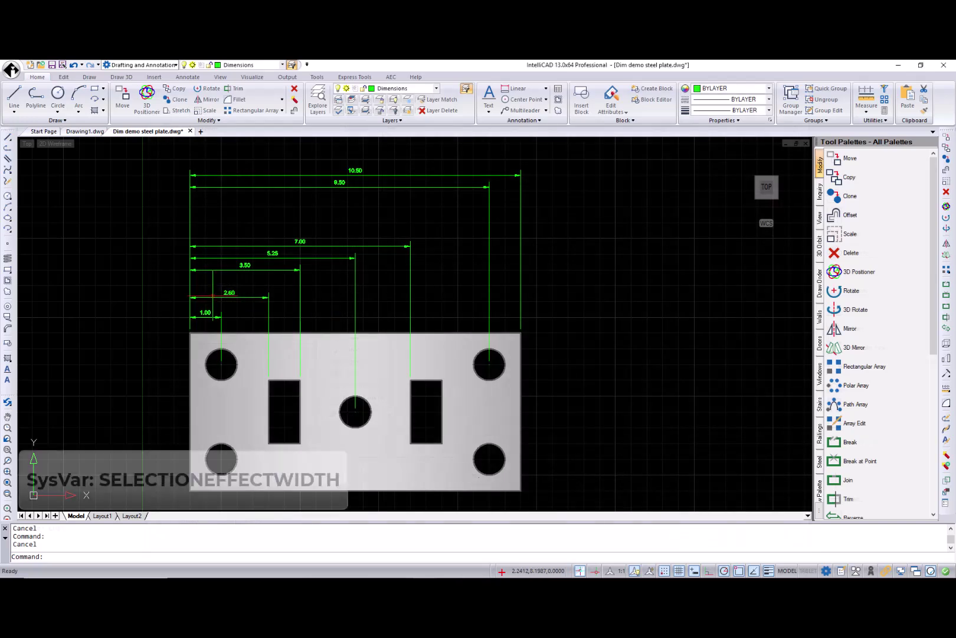
Set SELECTIONEFFECTWIDTH to 2 and select the 2.60 dimension on the steel plate to check the highlight
left_click(213, 296)
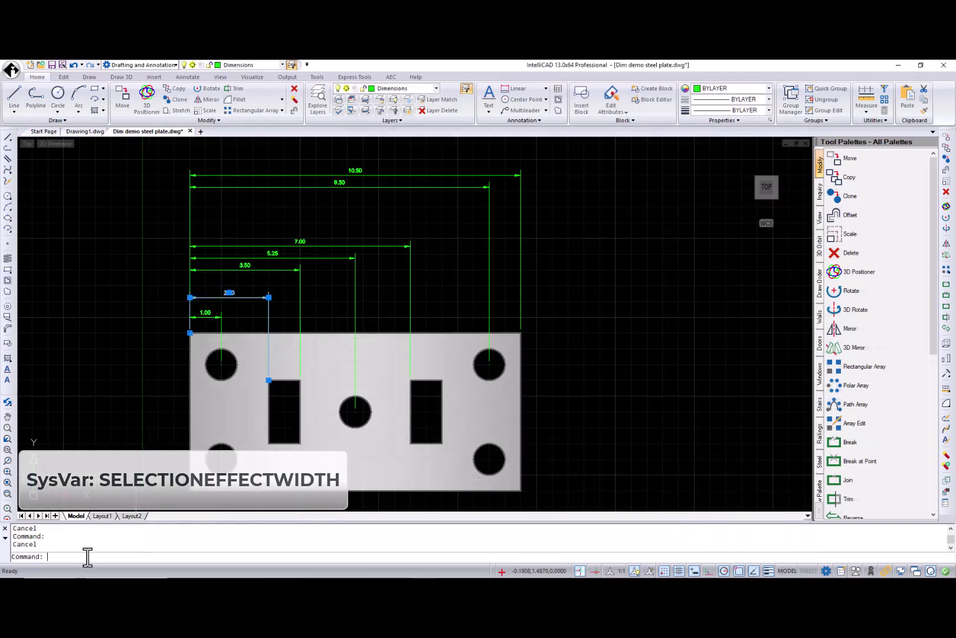
type("SELECTIONFRAMECOLOR")
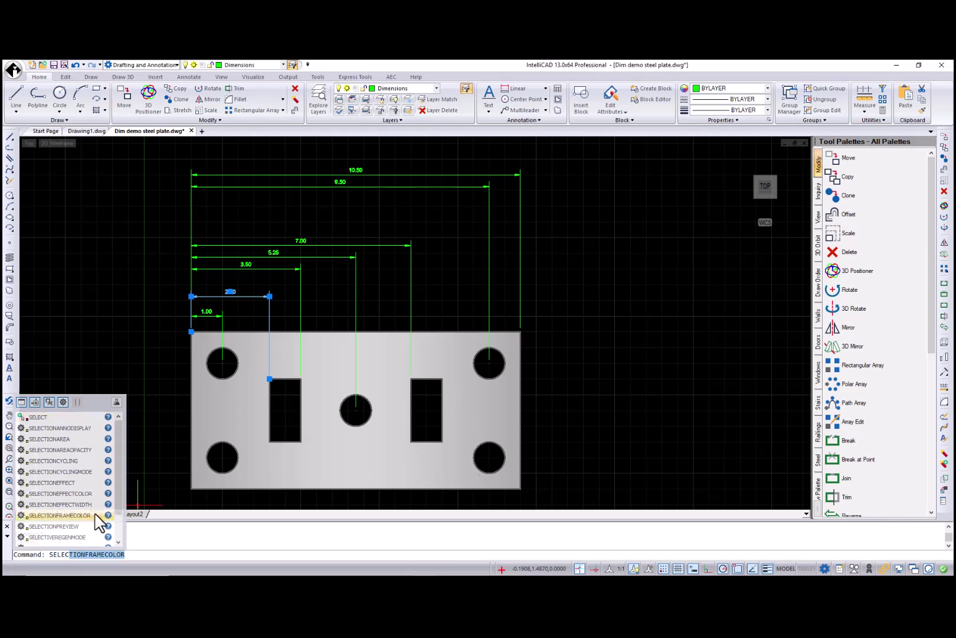
left_click(89, 515)
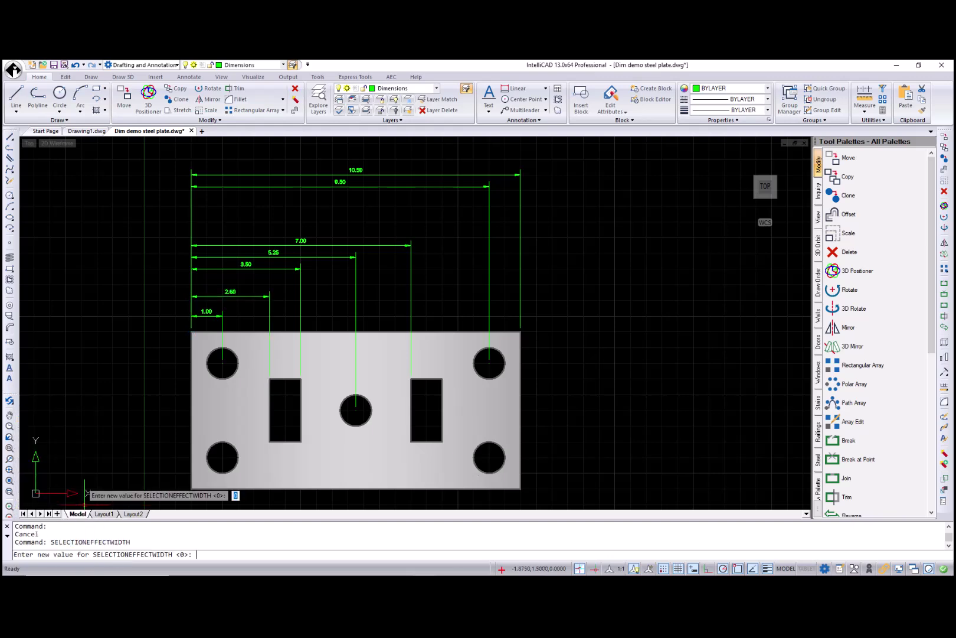
type("2")
key("Return")
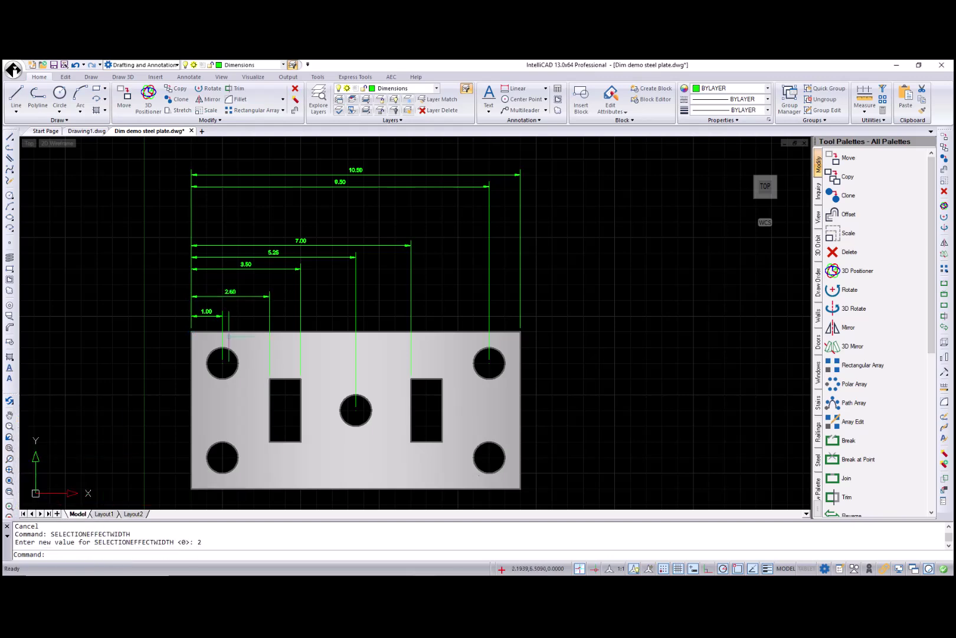
left_click(266, 299)
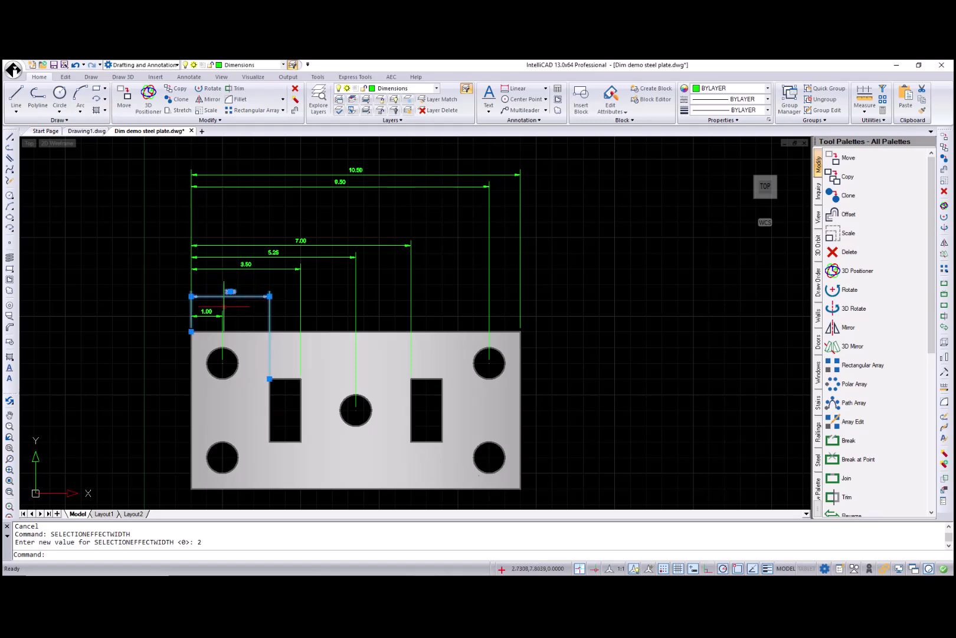